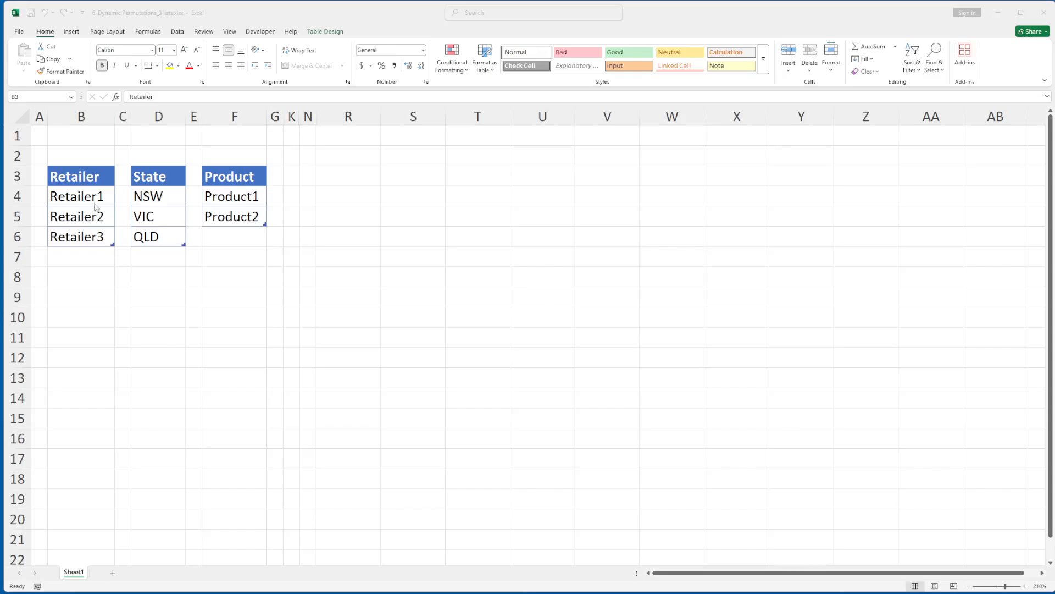
Review the entries of the Retailer, State and Product source tables
{"action": "left_click", "coordinate": [98, 236], "text": "shift"}
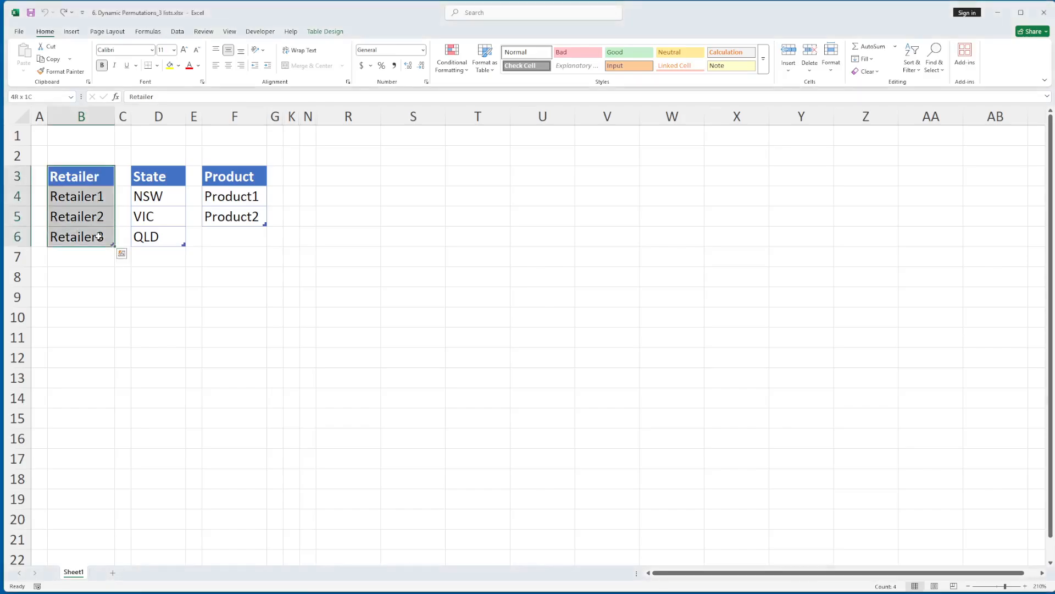
{"action": "left_click", "coordinate": [174, 176]}
{"action": "left_click", "coordinate": [173, 231], "text": "shift"}
{"action": "left_click", "coordinate": [241, 177]}
{"action": "left_click", "coordinate": [231, 211], "text": "shift"}
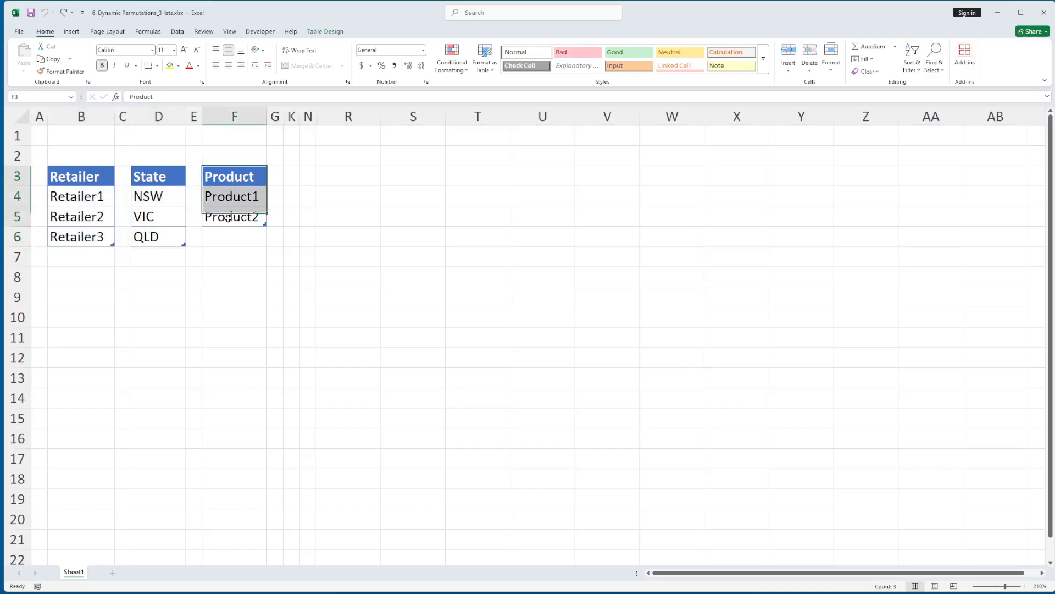
{"action": "left_click", "coordinate": [91, 280]}
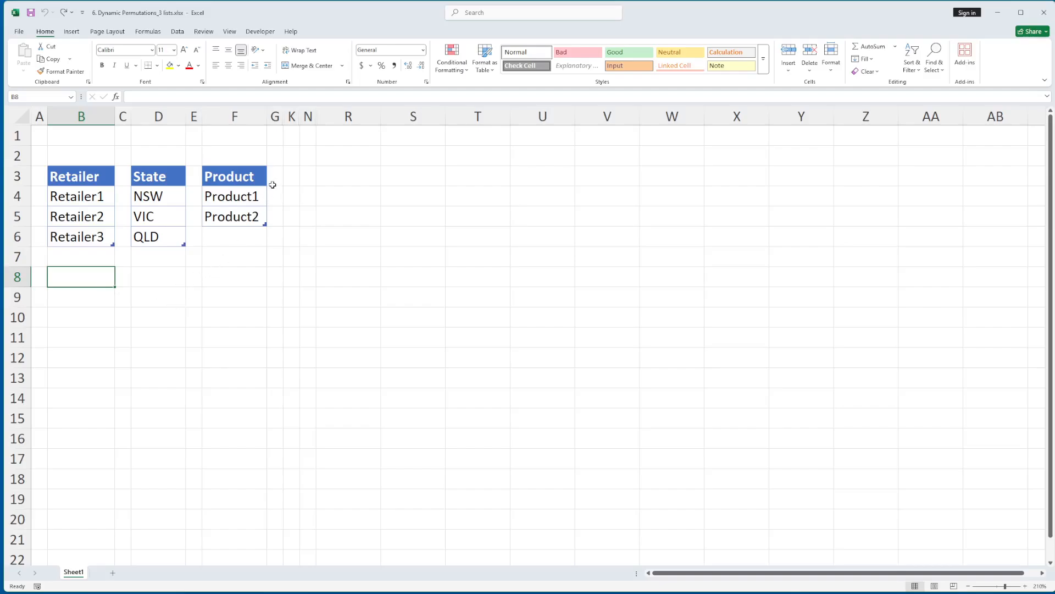
Unhide columns H to J between columns G and K to show the Unique Lists block
{"action": "left_click", "coordinate": [275, 116]}
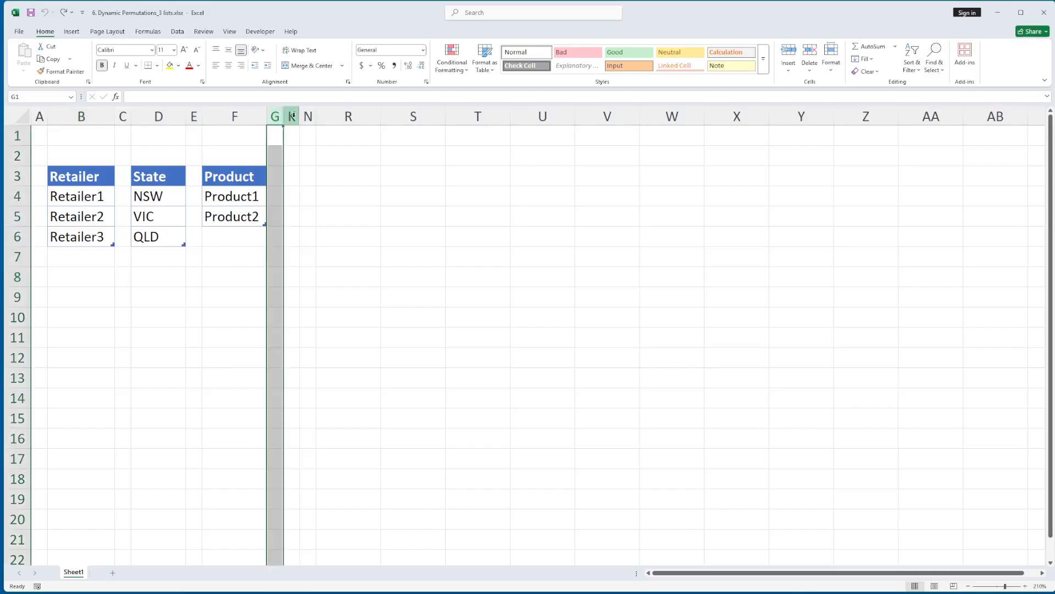
{"action": "left_click", "coordinate": [292, 116], "text": "shift"}
{"action": "right_click", "coordinate": [293, 116]}
{"action": "left_click", "coordinate": [321, 294]}
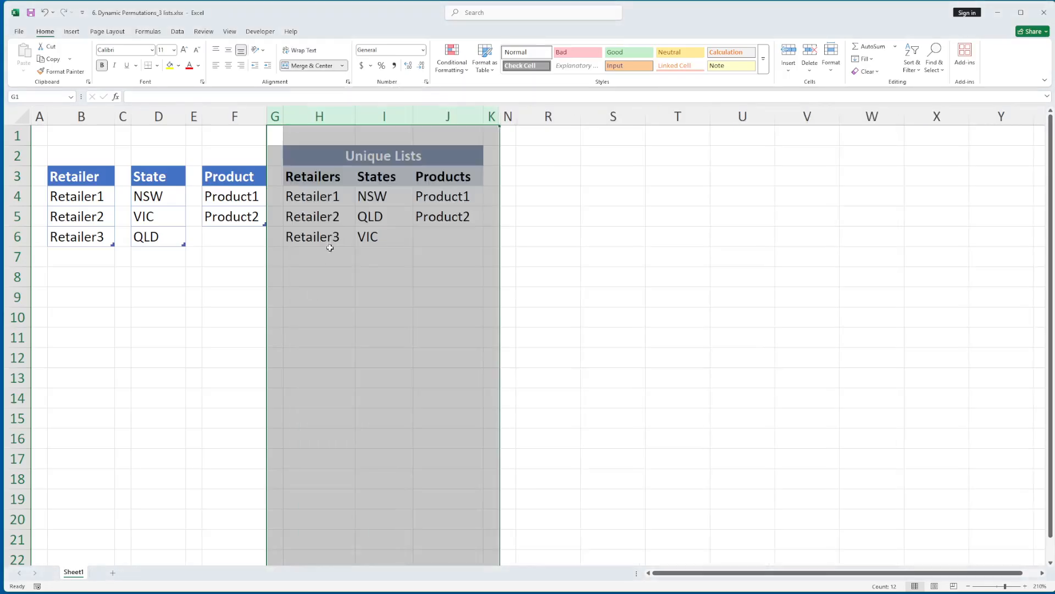
Replace the Retailers formula in H4 with =FILTER(tblRetailers[Retailer],tblRetailers[Retailer]<>"","")
{"action": "left_click", "coordinate": [326, 198]}
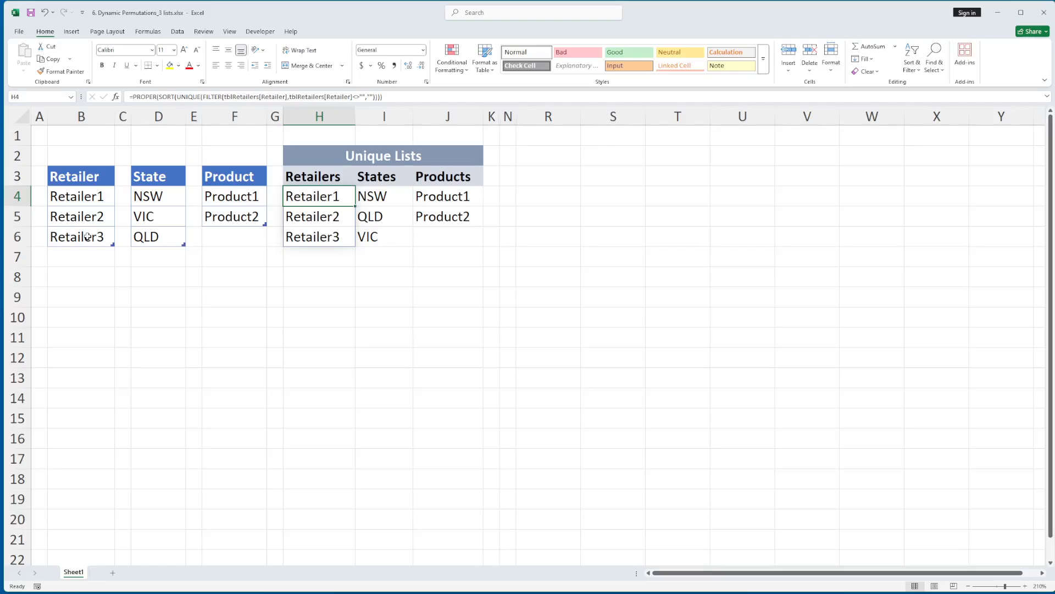
{"action": "key", "text": "Delete"}
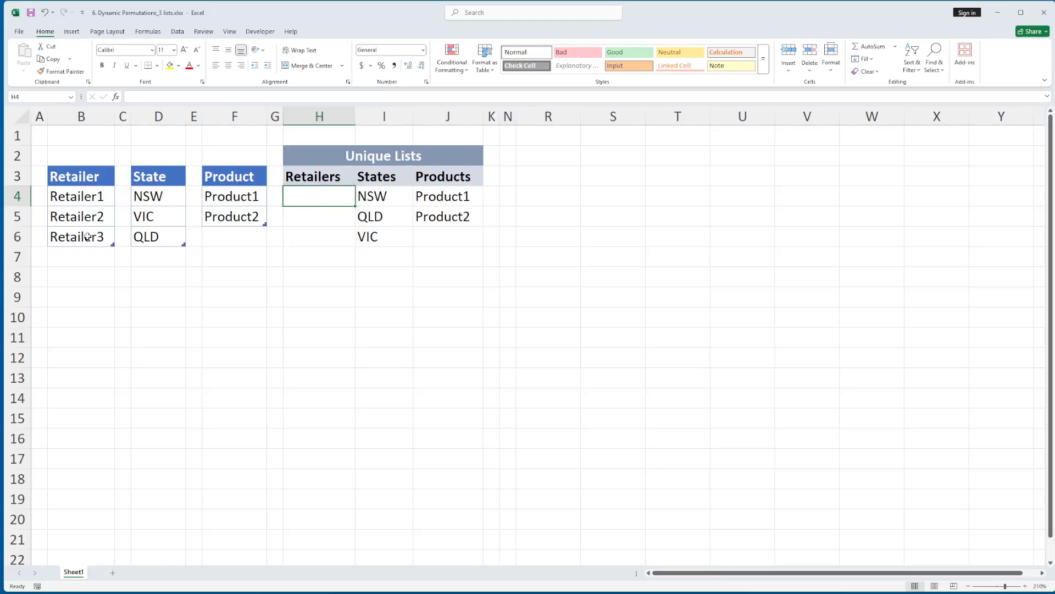
{"action": "type", "text": "=filter"}
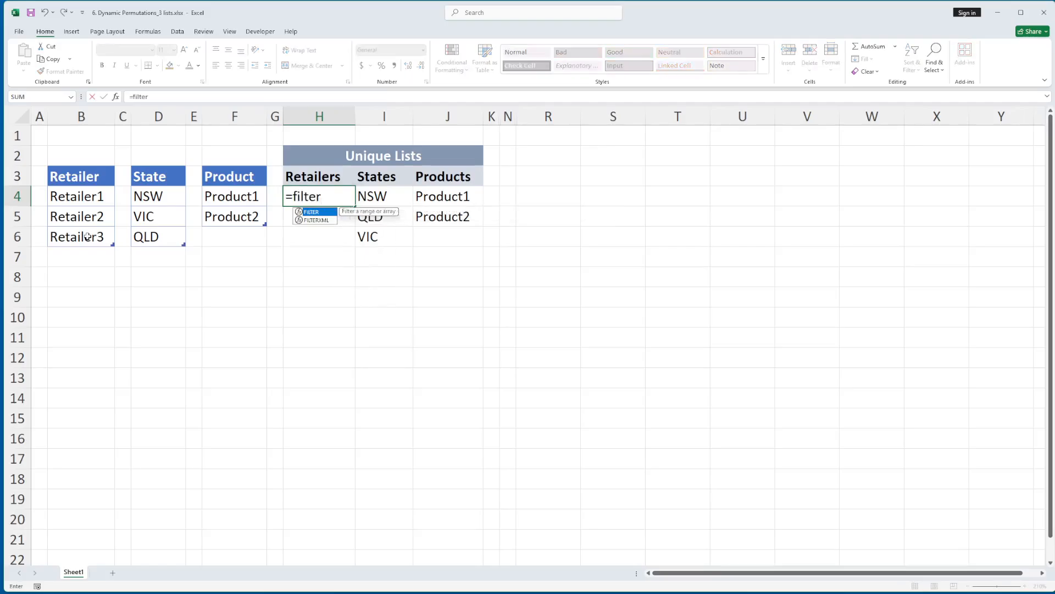
{"action": "type", "text": "("}
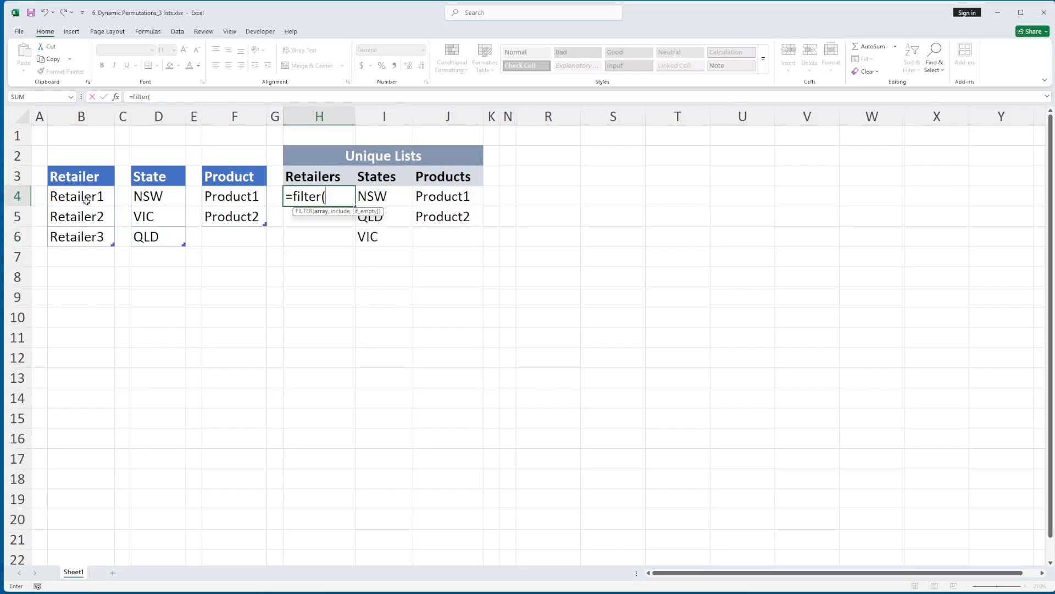
{"action": "left_click_drag", "start_coordinate": [85, 202], "coordinate": [92, 237]}
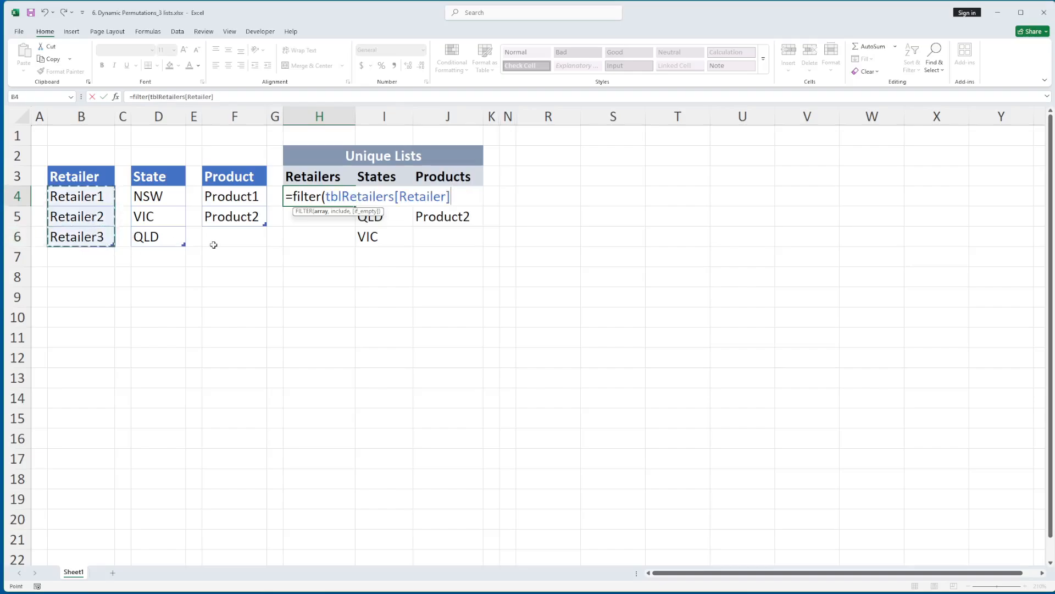
{"action": "type", "text": ","}
{"action": "left_click", "coordinate": [99, 196]}
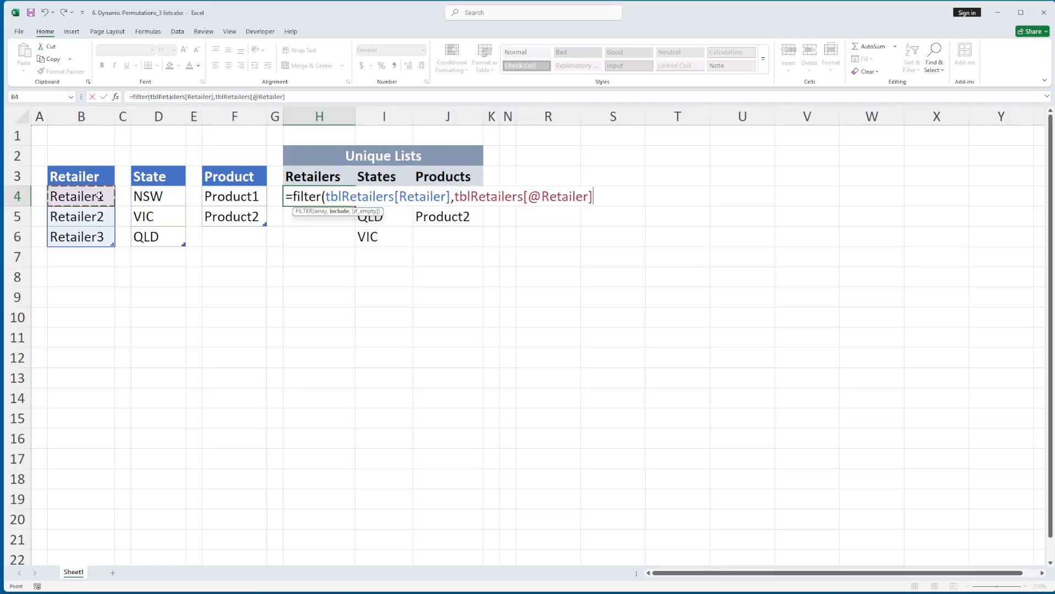
{"action": "left_click_drag", "start_coordinate": [99, 195], "coordinate": [94, 232]}
{"action": "type", "text": "<"}
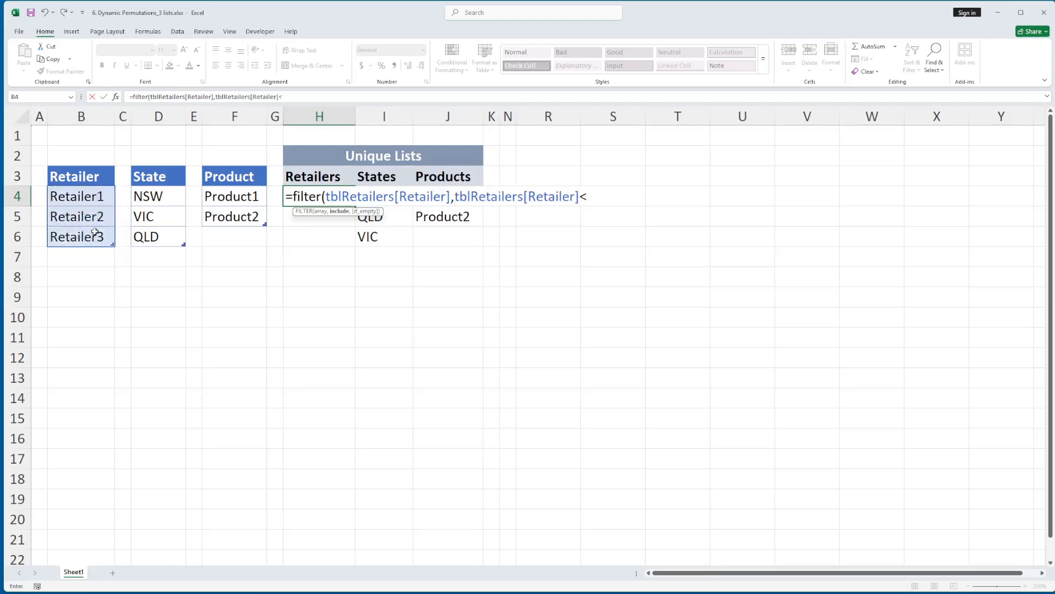
{"action": "type", "text": ">\"\",\"\")"}
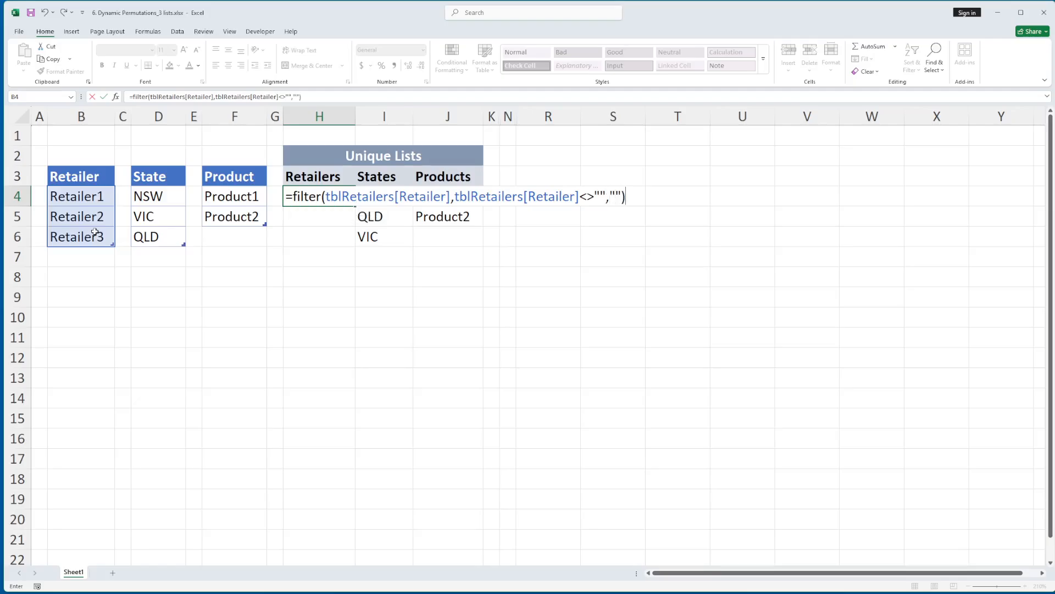
{"action": "key", "text": "Return"}
Wrap the FILTER formula in H4 in PROPER, SORT and UNIQUE, giving =PROPER(SORT(UNIQUE(FILTER(tblRetailers[Retailer],tblRetailers[Retailer]<>"",""))))
{"action": "key", "text": "Up"}
{"action": "key", "text": "F2"}
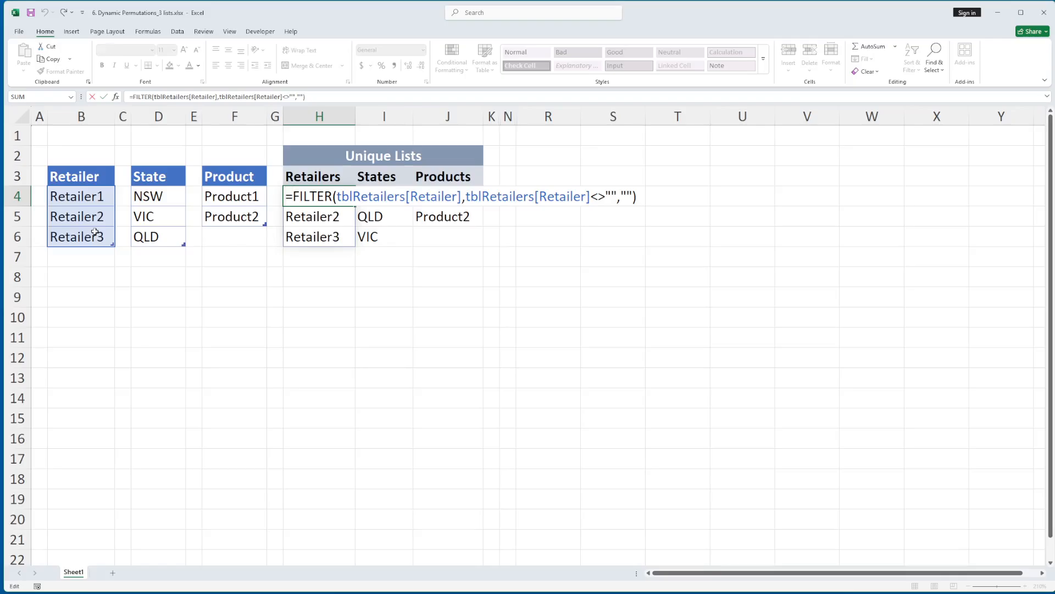
{"action": "type", "text": "p"}
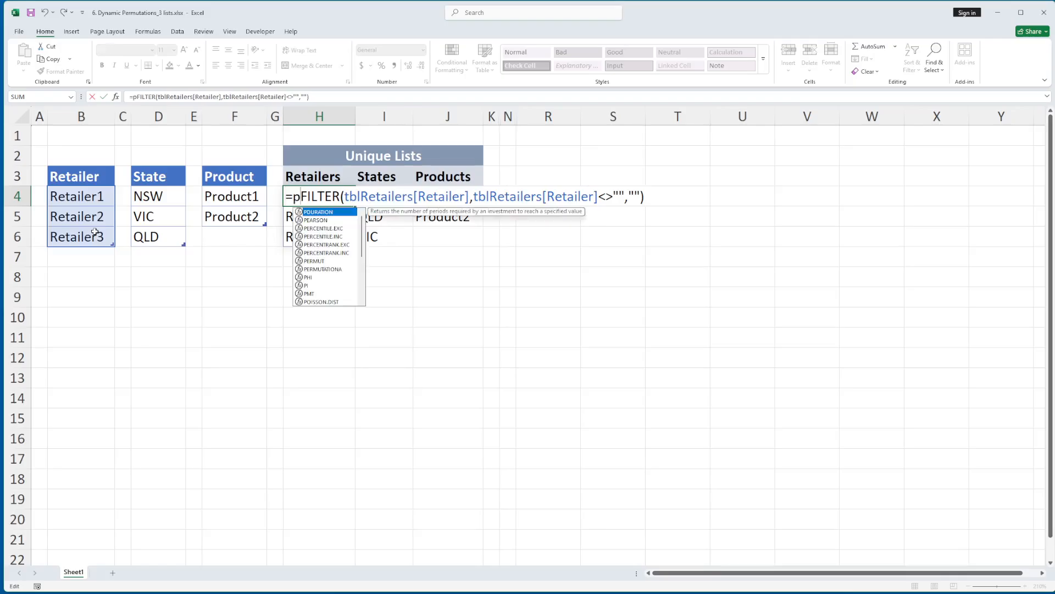
{"action": "type", "text": "roper("}
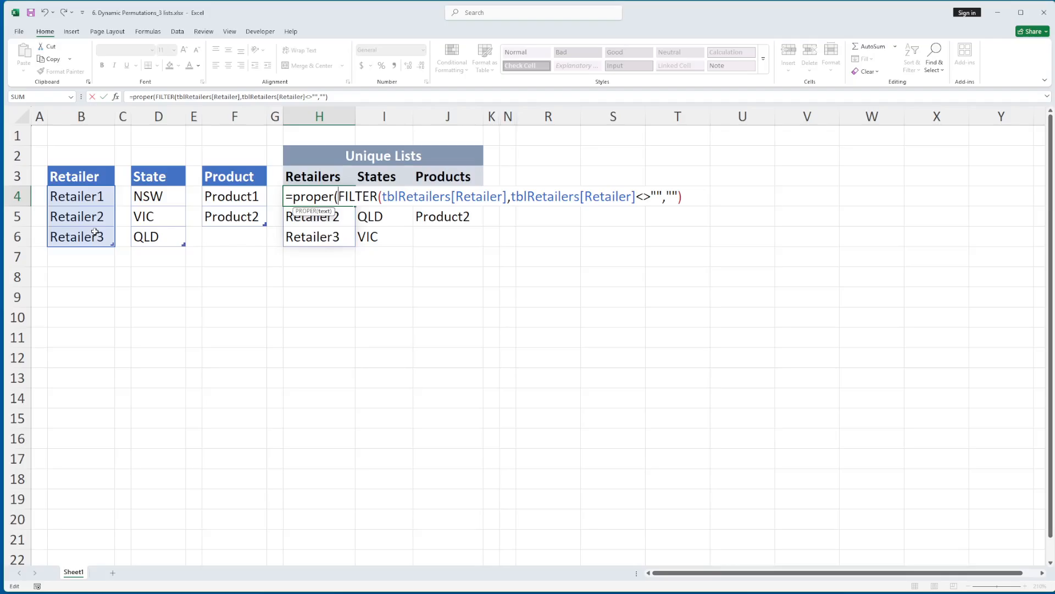
{"action": "type", "text": "sort"}
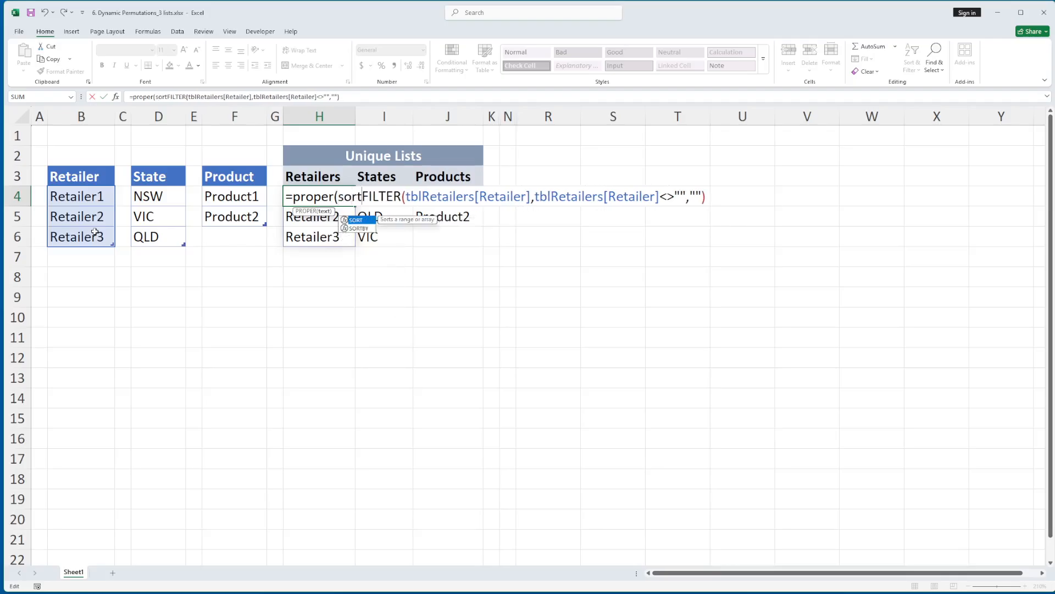
{"action": "type", "text": "("}
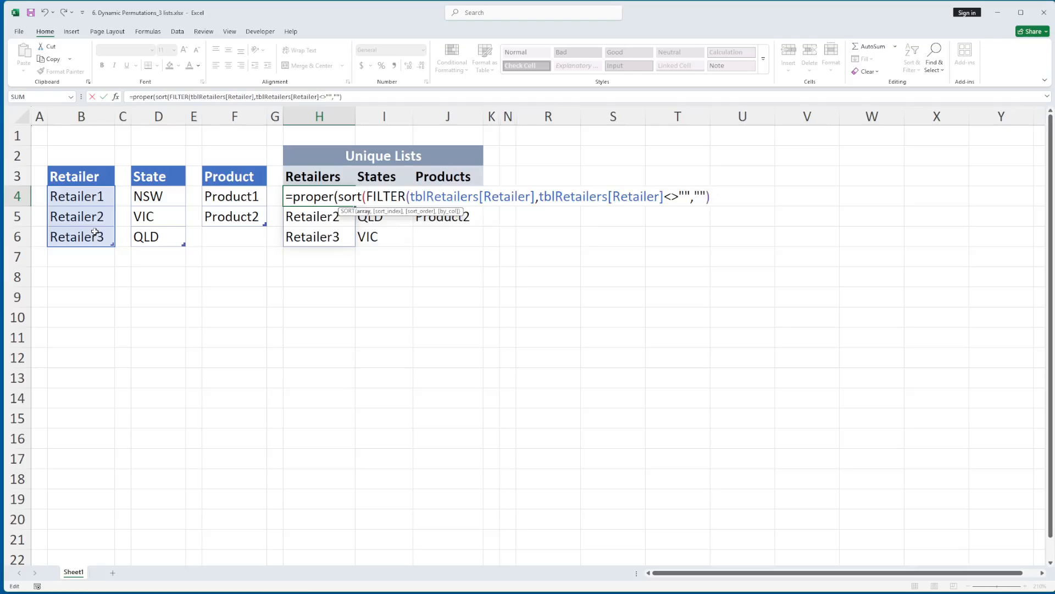
{"action": "type", "text": "uniqu"}
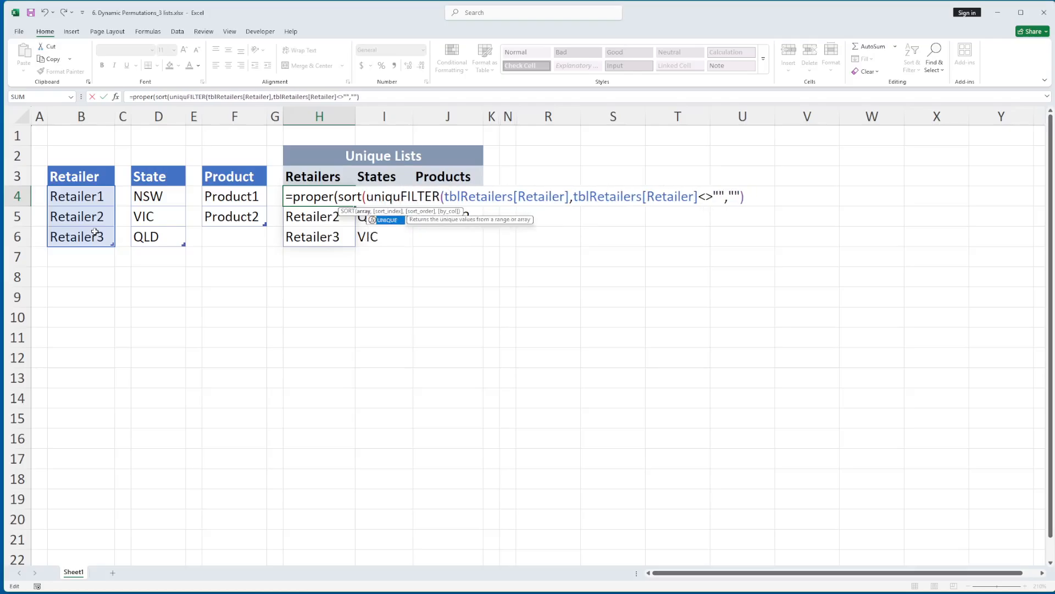
{"action": "type", "text": "e("}
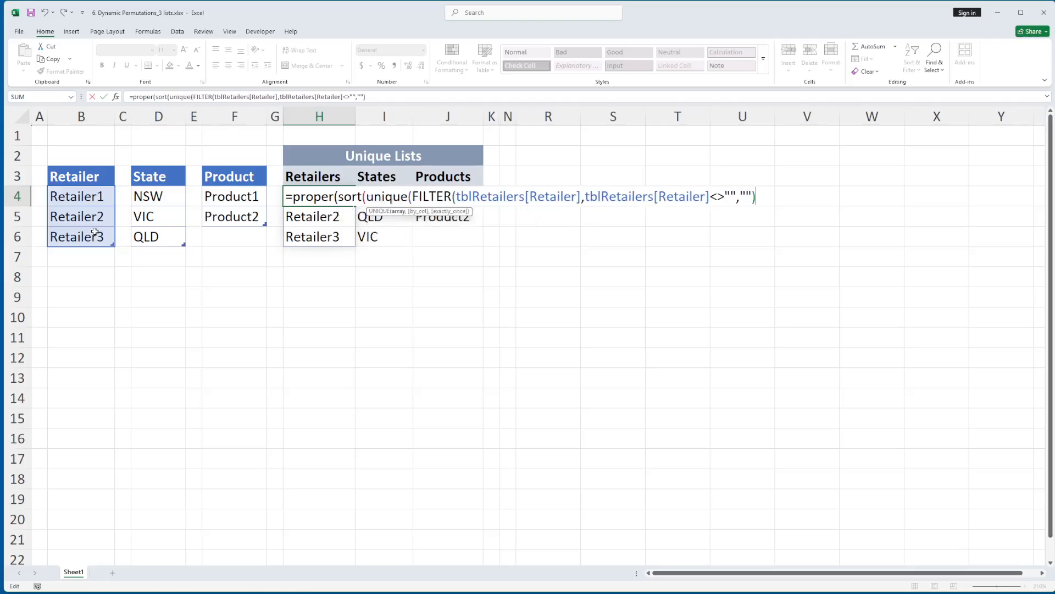
{"action": "type", "text": ")))"}
{"action": "key", "text": "Return"}
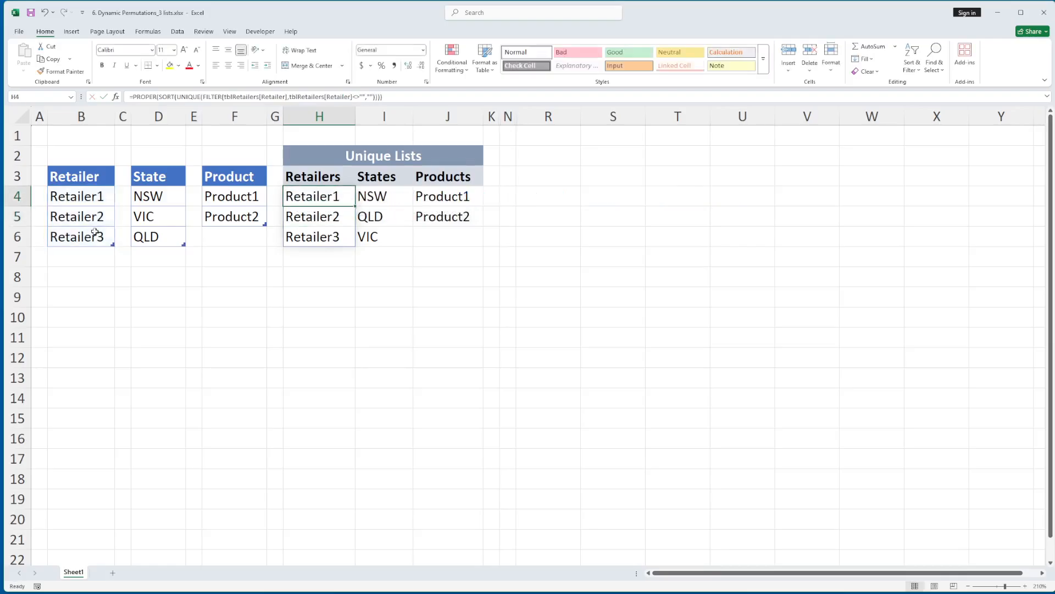
Examine each nested function of the Retailers formula in H4 and leave the formula unedited
{"action": "key", "text": "Up"}
{"action": "key", "text": "F2"}
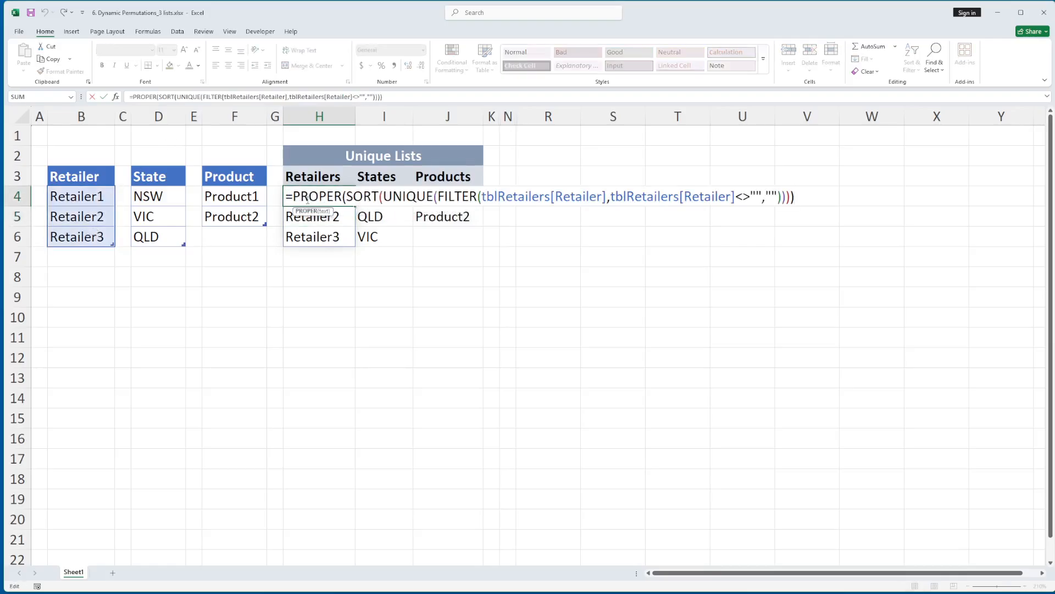
{"action": "double_click", "coordinate": [320, 200]}
{"action": "double_click", "coordinate": [364, 197]}
{"action": "double_click", "coordinate": [407, 198]}
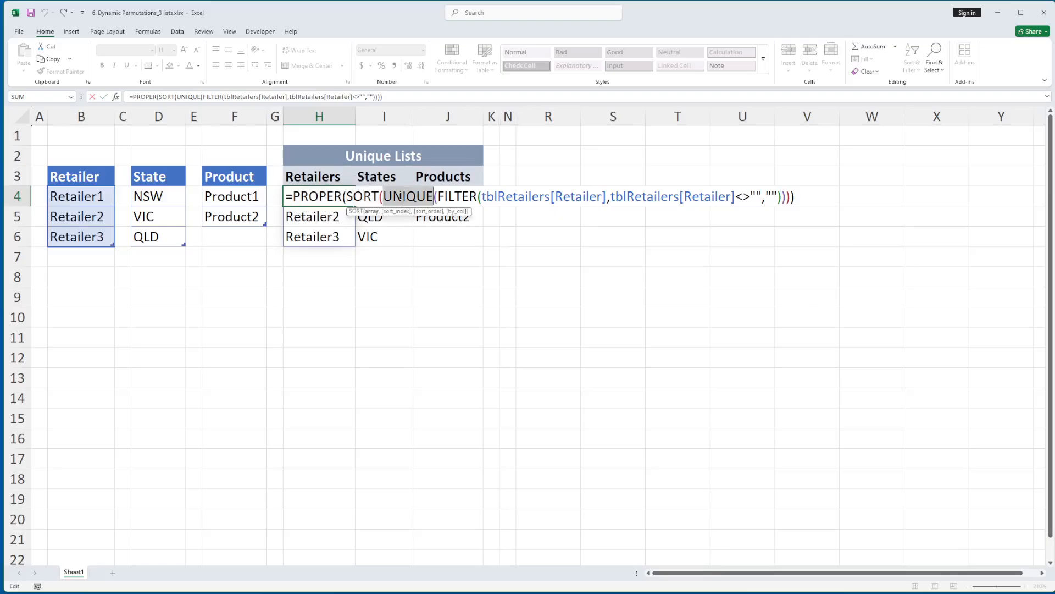
{"action": "double_click", "coordinate": [457, 198]}
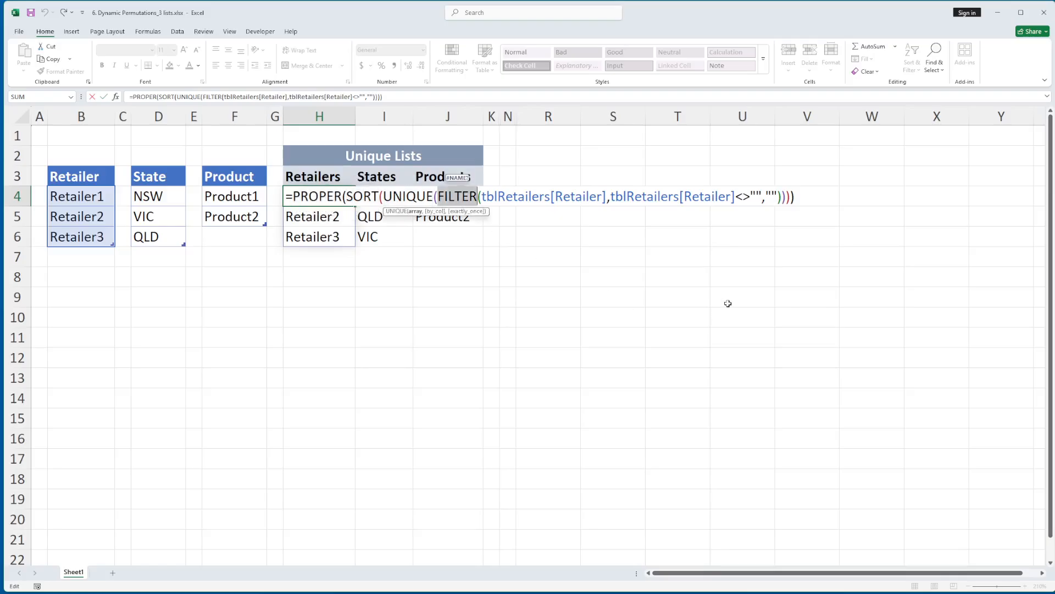
{"action": "key", "text": "Escape"}
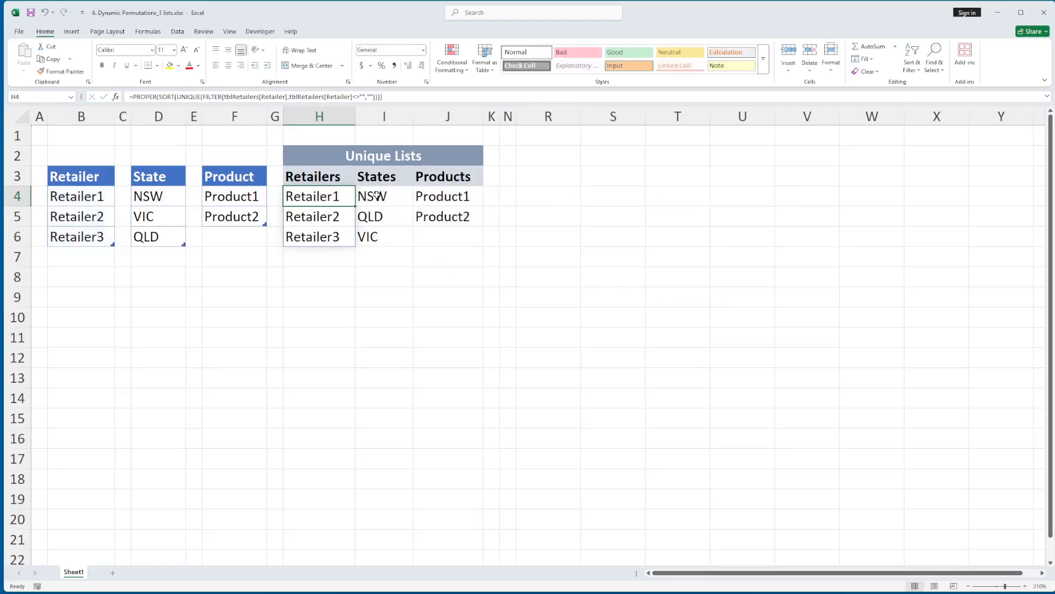
Compare the States formula in I4 and the Products formula in J4 with the Retailers formula in H4
{"action": "key", "text": "Right"}
{"action": "left_click", "coordinate": [449, 195]}
{"action": "left_click", "coordinate": [393, 198]}
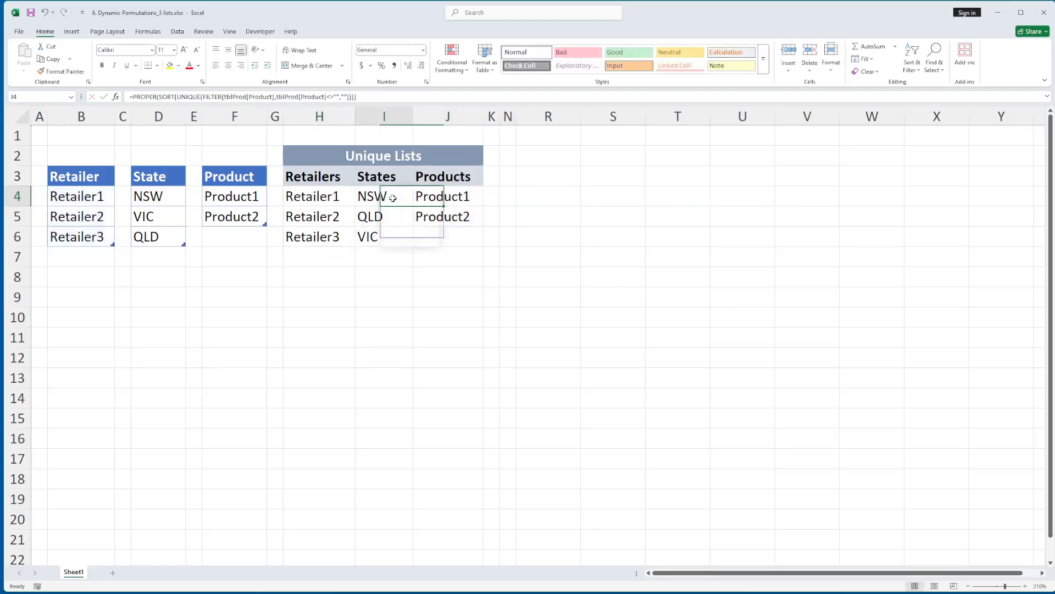
{"action": "left_click", "coordinate": [435, 199]}
{"action": "left_click", "coordinate": [384, 199]}
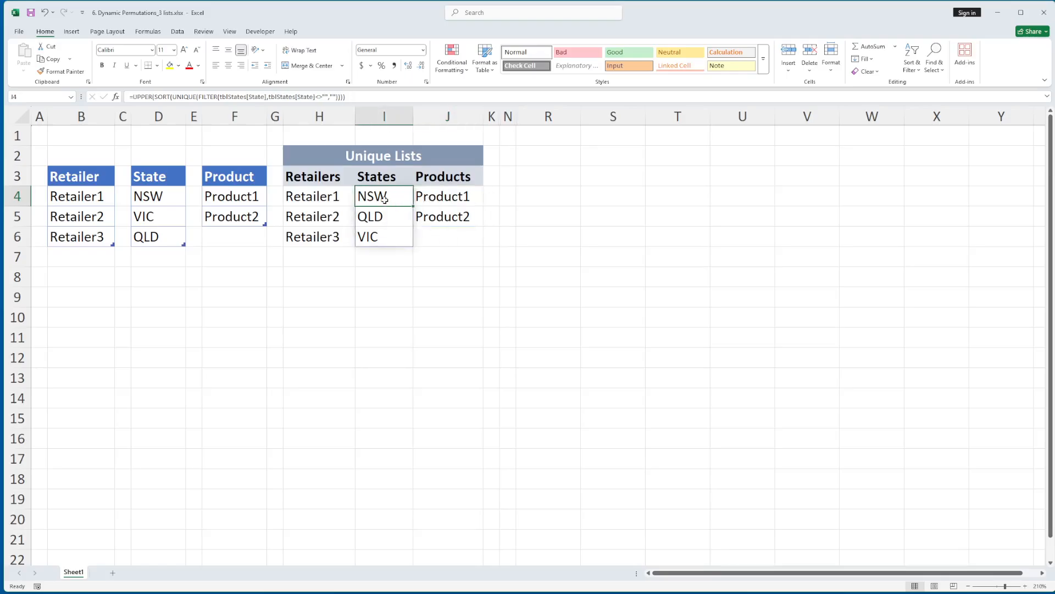
{"action": "double_click", "coordinate": [384, 199]}
{"action": "key", "text": "Escape"}
{"action": "left_click", "coordinate": [342, 204]}
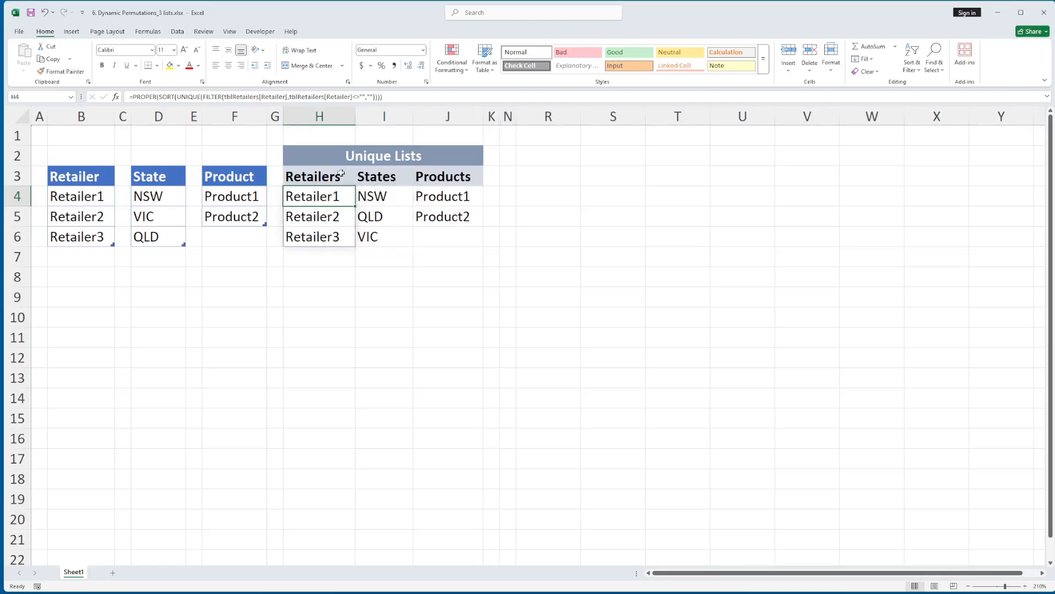
Test a reference to the whole Retailers spill range with =H4# in cell H9, and clear the cell
{"action": "left_click", "coordinate": [326, 295]}
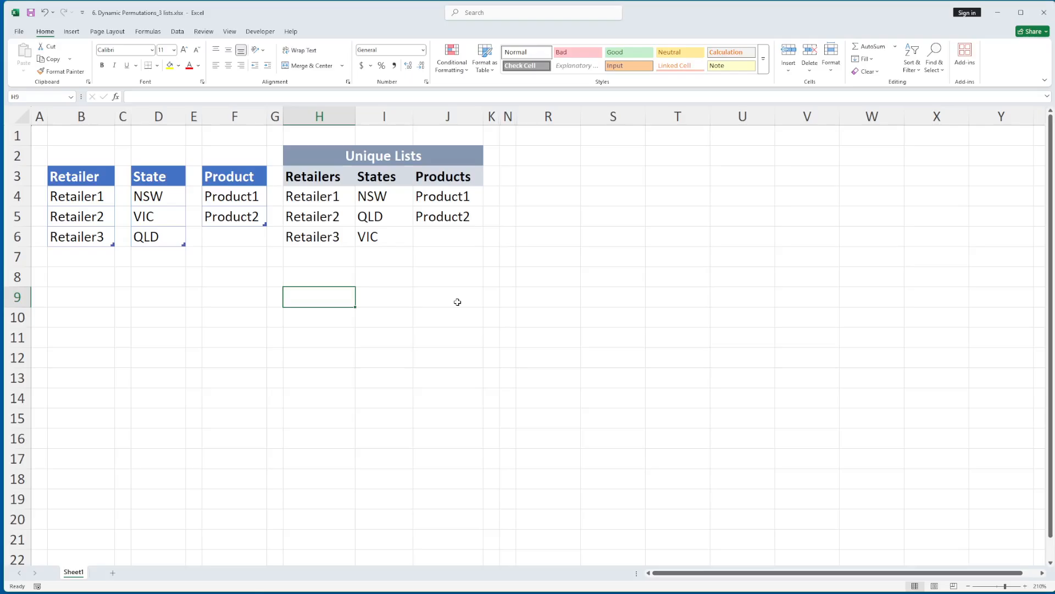
{"action": "type", "text": "="}
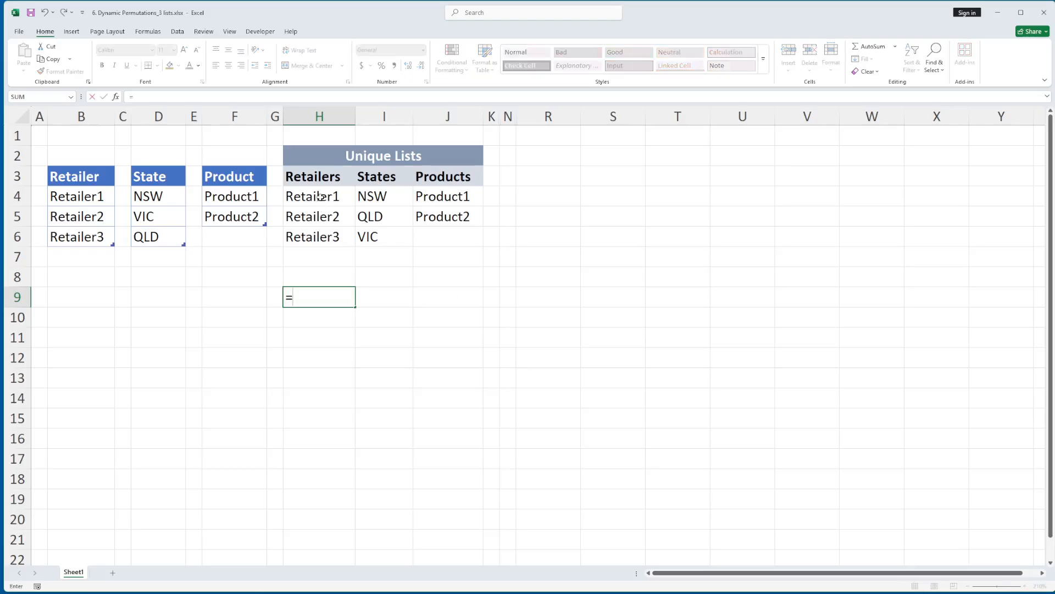
{"action": "left_click_drag", "start_coordinate": [321, 196], "coordinate": [350, 236]}
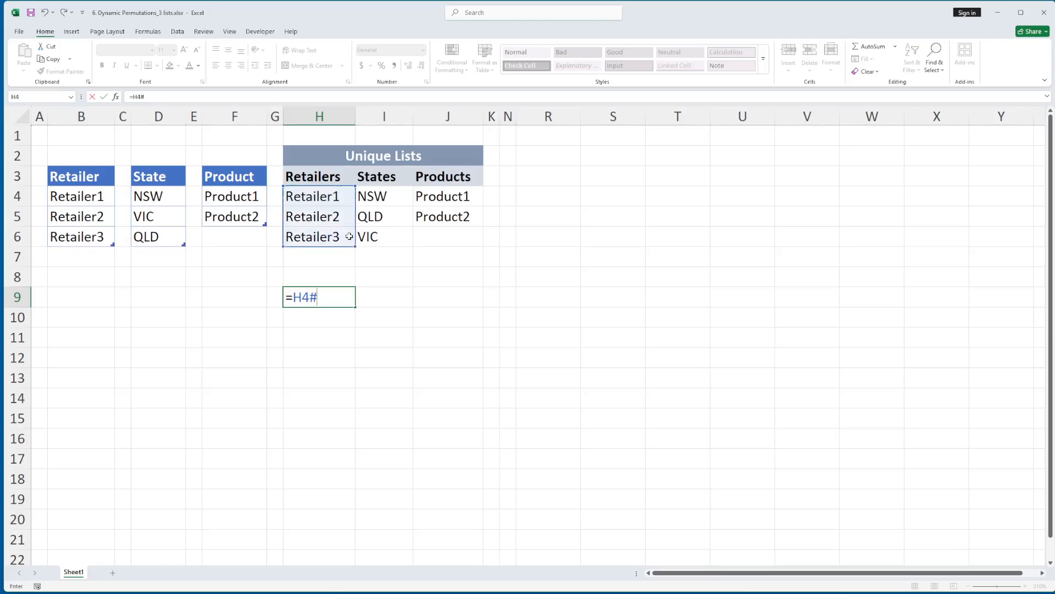
{"action": "key", "text": "Return"}
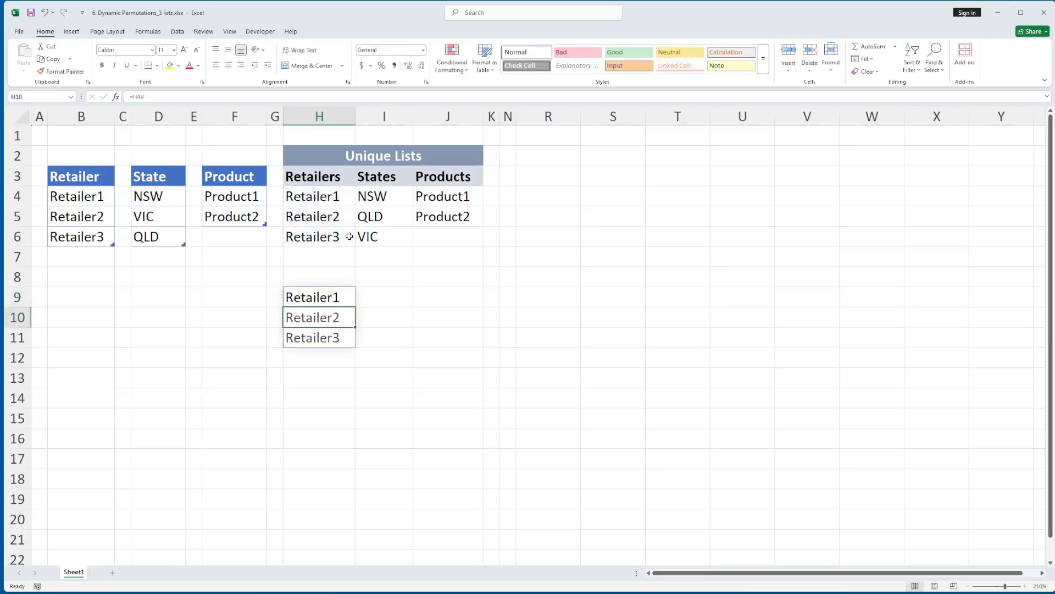
{"action": "left_click", "coordinate": [337, 299]}
{"action": "key", "text": "Delete"}
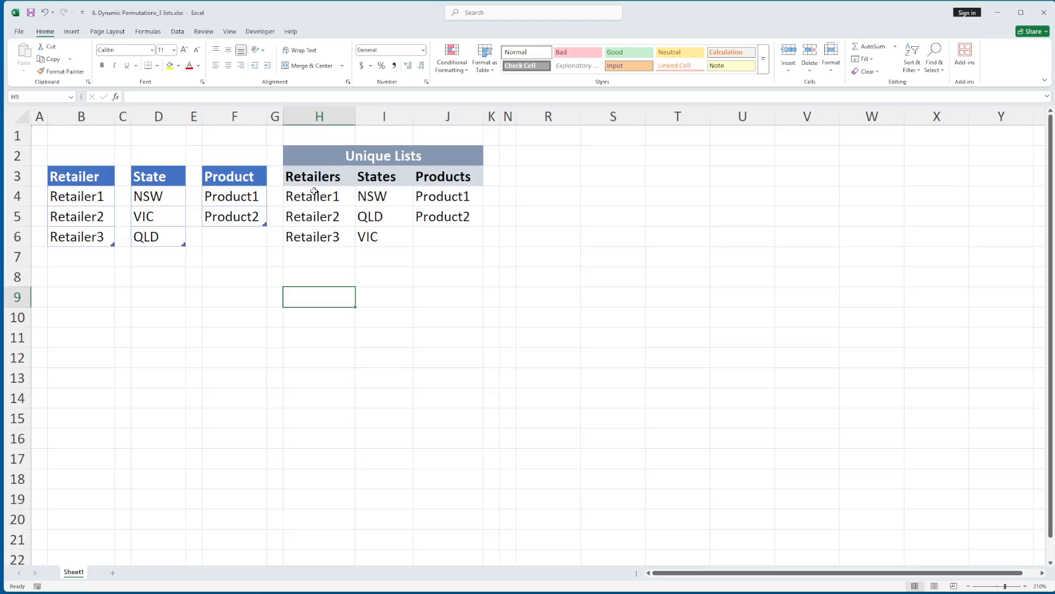
{"action": "left_click", "coordinate": [330, 117]}
{"action": "left_click", "coordinate": [446, 115], "text": "shift"}
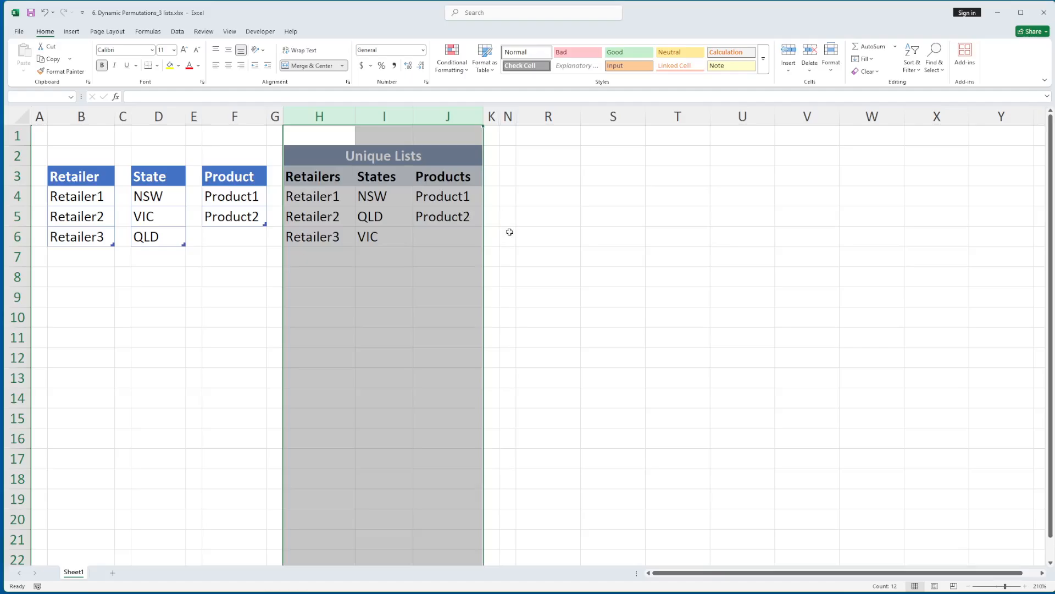
{"action": "left_click", "coordinate": [442, 220]}
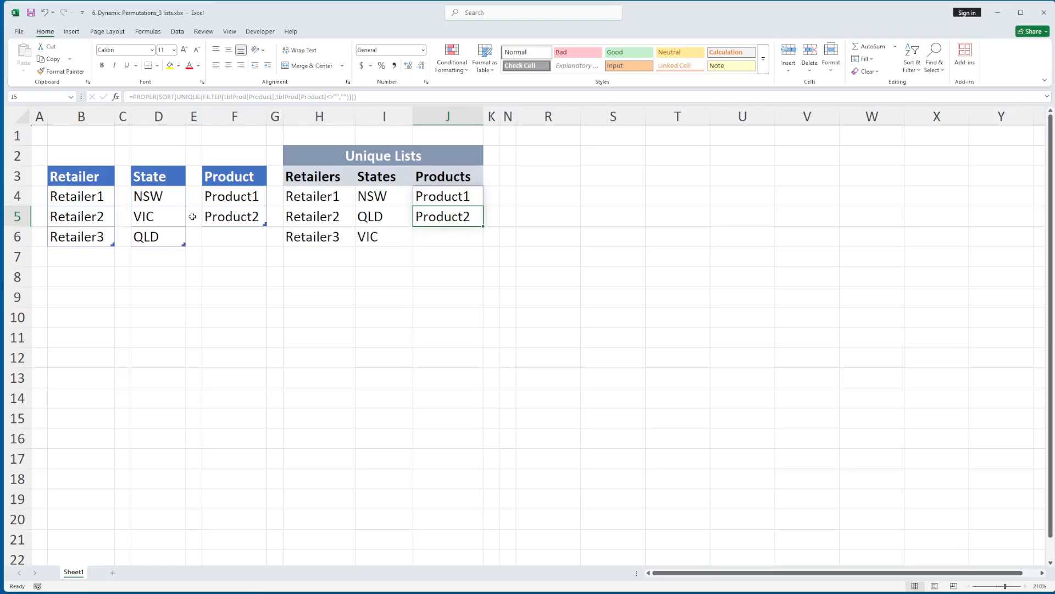
Unhide the hidden columns between K and N to reveal the # Combos and Offset helper columns
{"action": "left_click", "coordinate": [90, 236]}
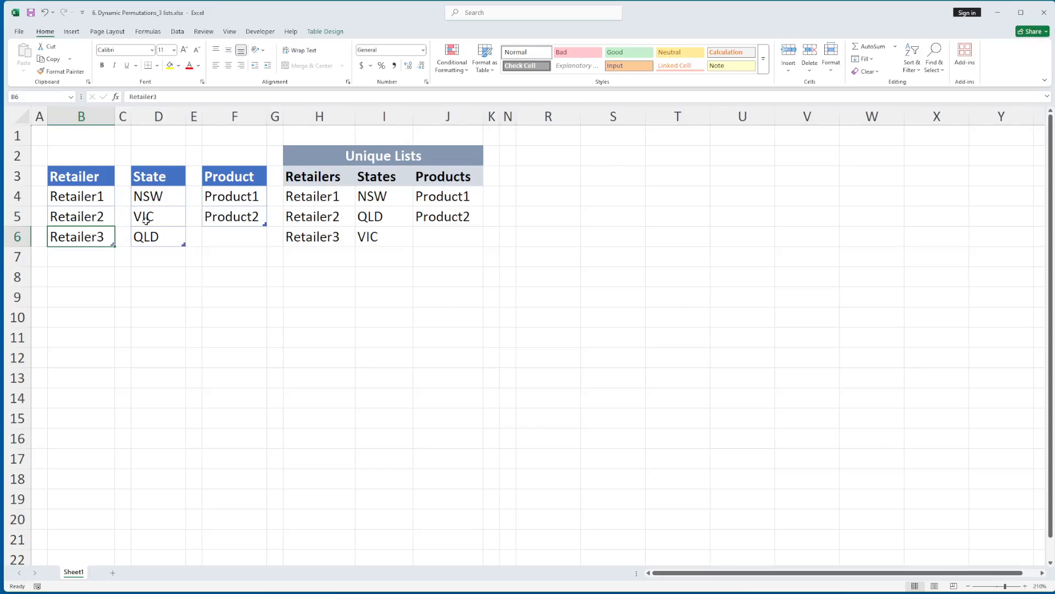
{"action": "left_click_drag", "start_coordinate": [491, 116], "coordinate": [508, 116]}
{"action": "right_click", "coordinate": [508, 116]}
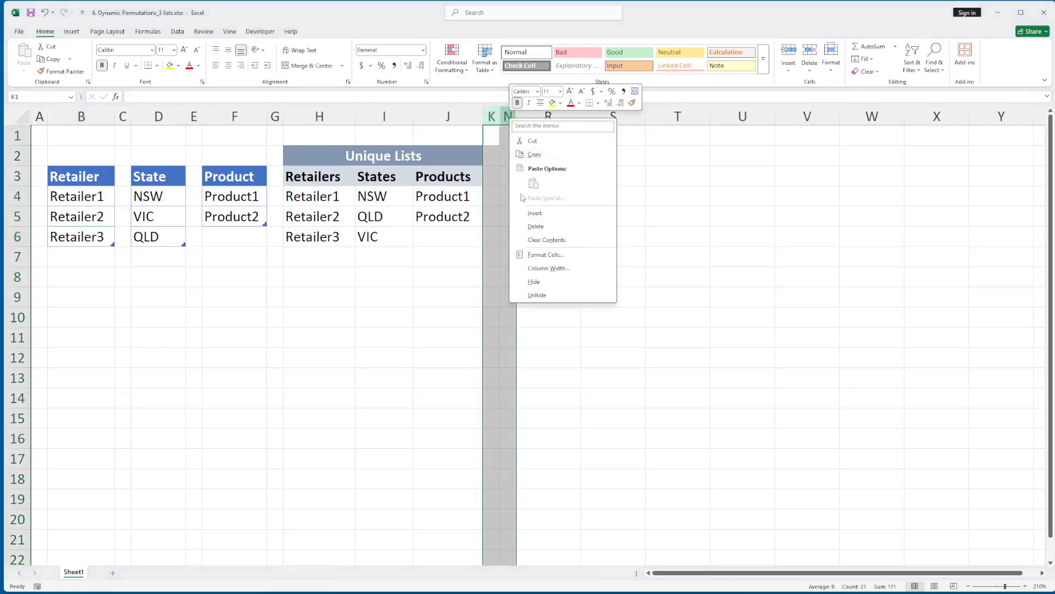
{"action": "left_click", "coordinate": [532, 292]}
{"action": "left_click", "coordinate": [543, 197]}
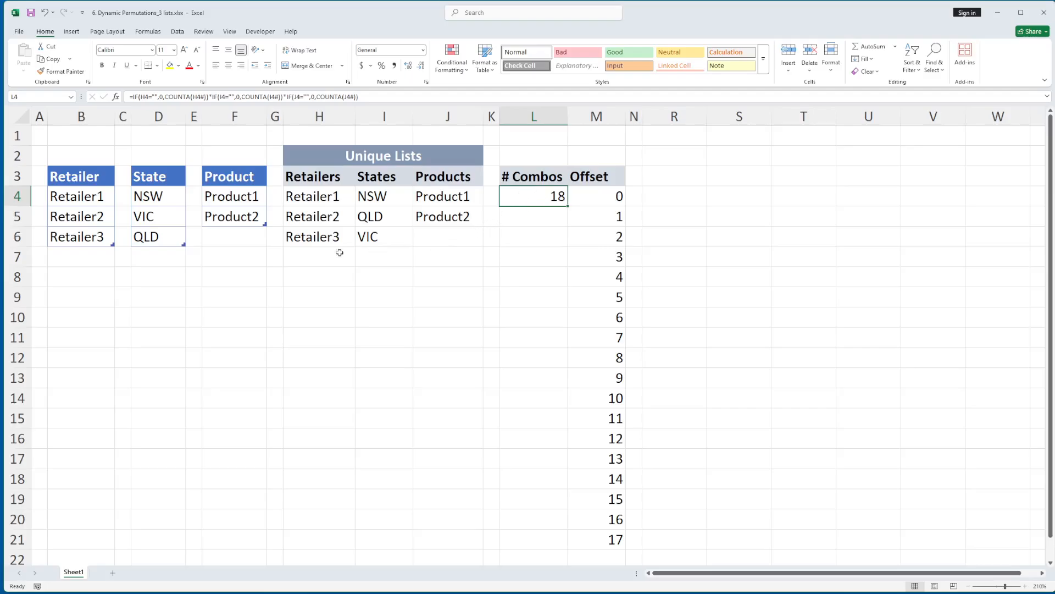
Compare the Retailer, State and Product table entries with the # Combos formula in L4
{"action": "left_click_drag", "start_coordinate": [95, 200], "coordinate": [94, 235]}
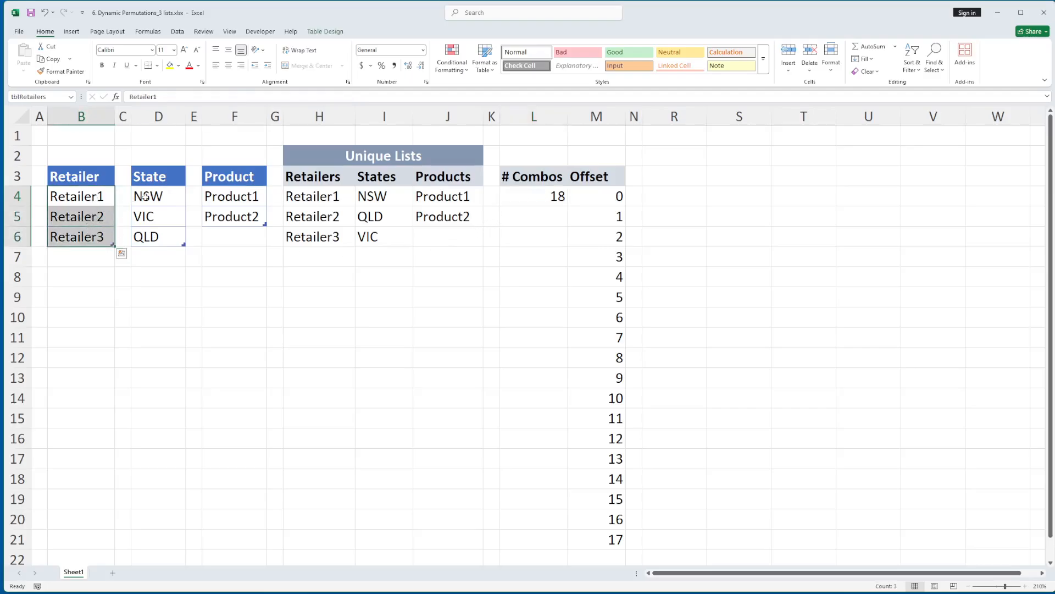
{"action": "left_click_drag", "start_coordinate": [144, 198], "coordinate": [145, 242]}
{"action": "left_click_drag", "start_coordinate": [230, 202], "coordinate": [231, 220]}
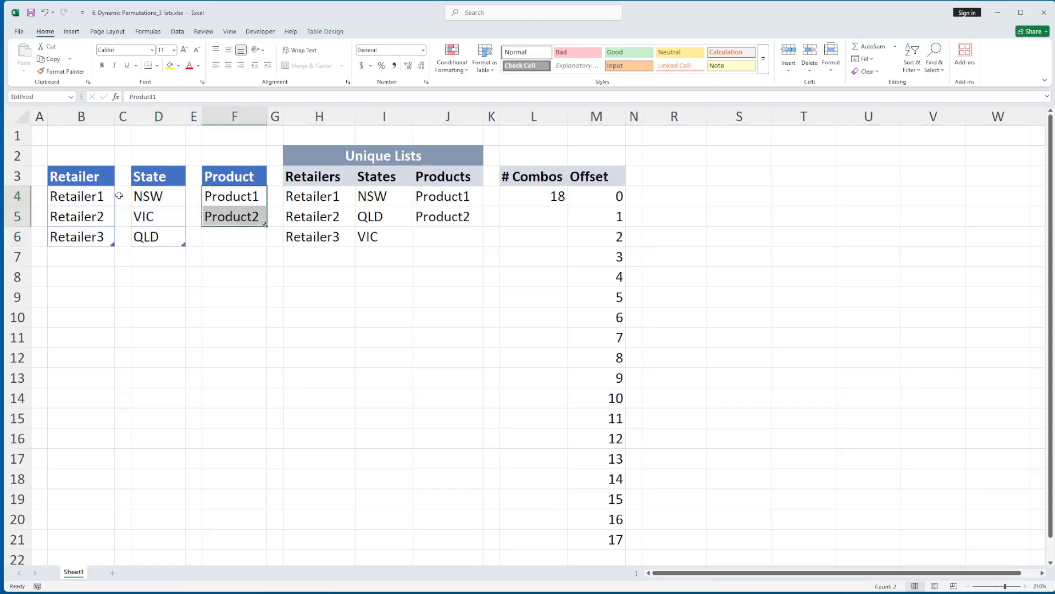
{"action": "left_click", "coordinate": [528, 199]}
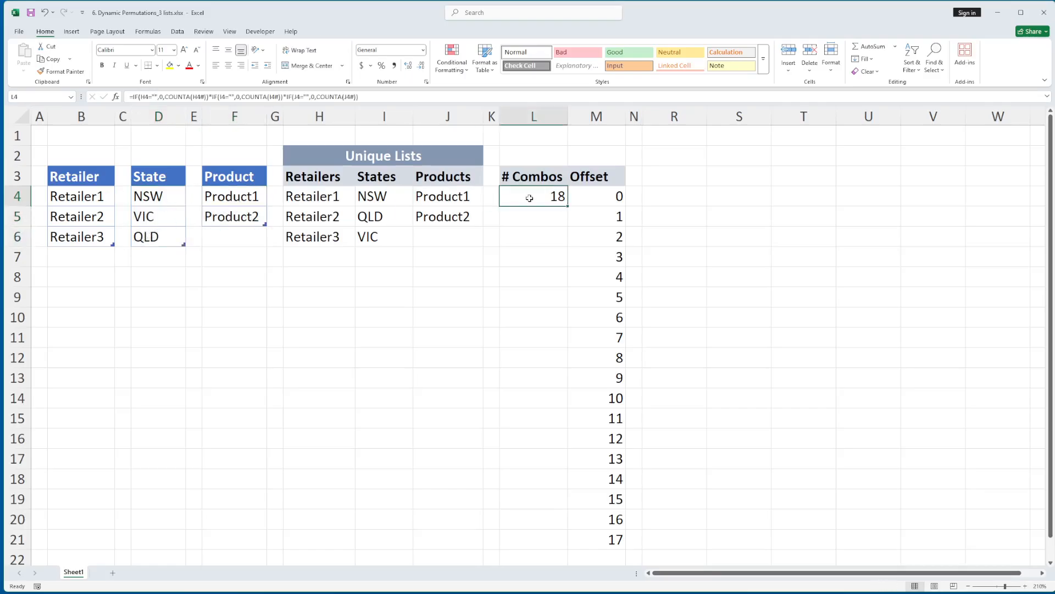
{"action": "key", "text": "F2"}
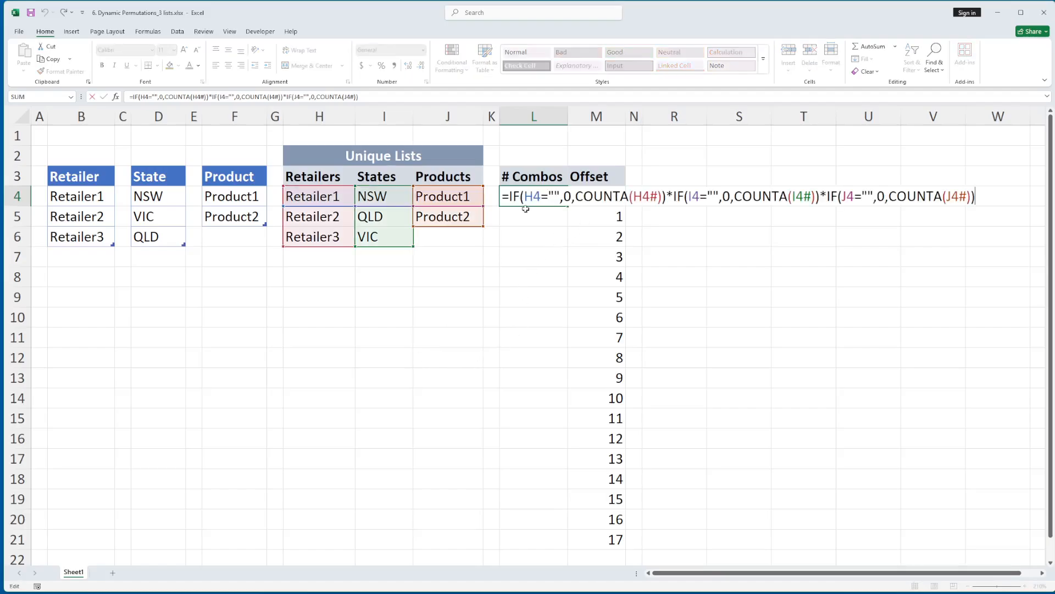
Count the Retailers spill range in cell H8 with =COUNTA(H4#)
{"action": "left_click", "coordinate": [308, 285]}
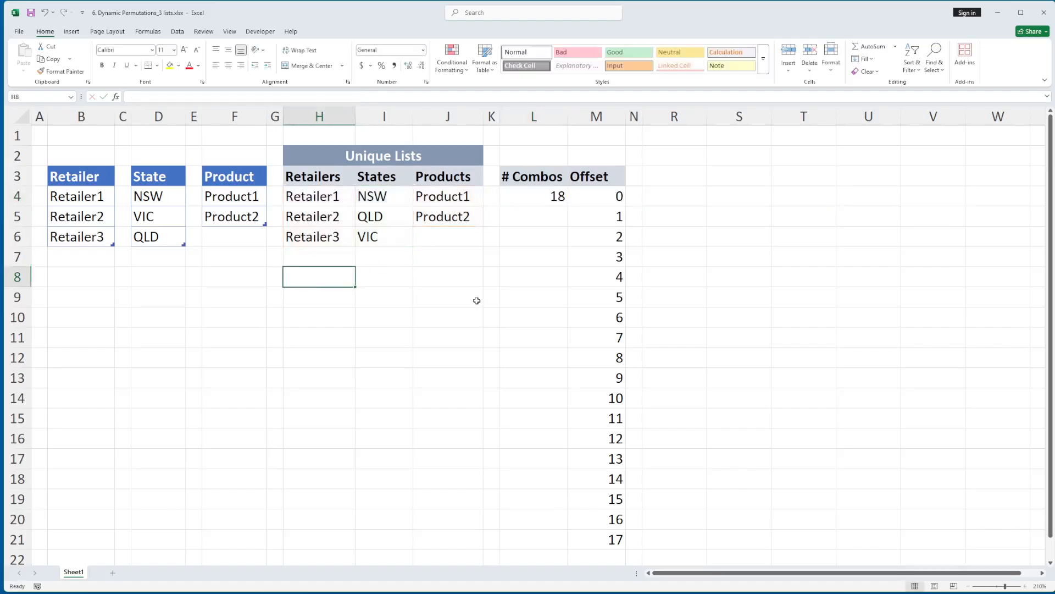
{"action": "type", "text": "="}
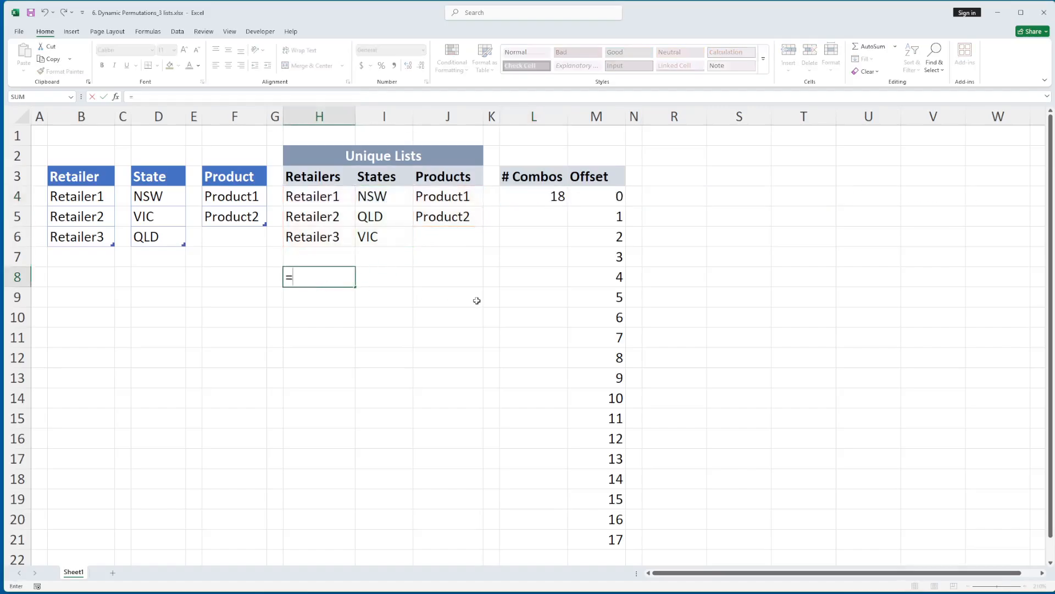
{"action": "type", "text": "count("}
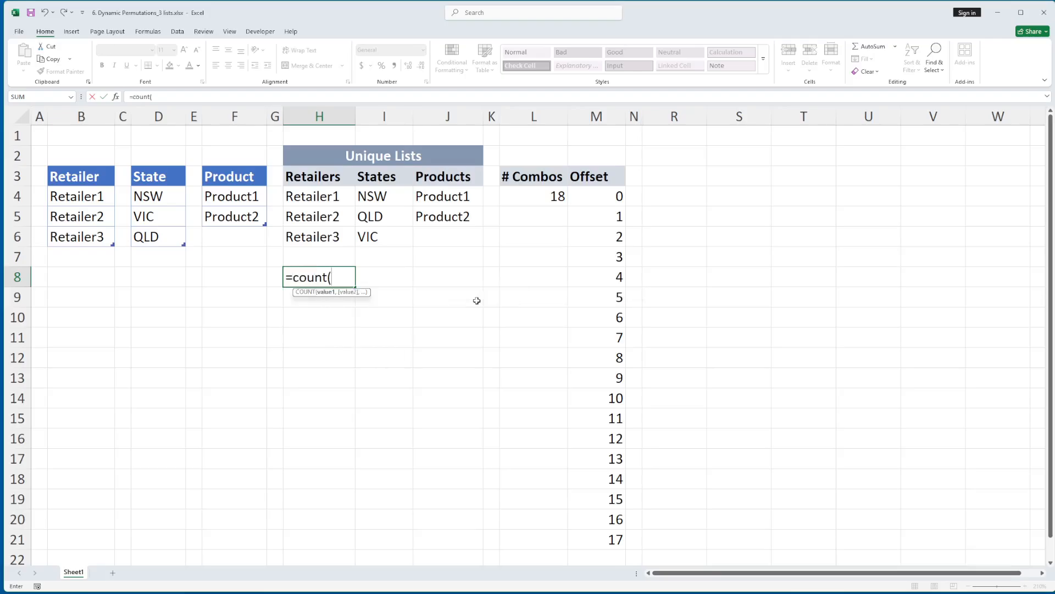
{"action": "key", "text": "BackSpace"}
{"action": "type", "text": "a("}
{"action": "left_click", "coordinate": [336, 202]}
{"action": "left_click_drag", "start_coordinate": [332, 232], "coordinate": [331, 235]}
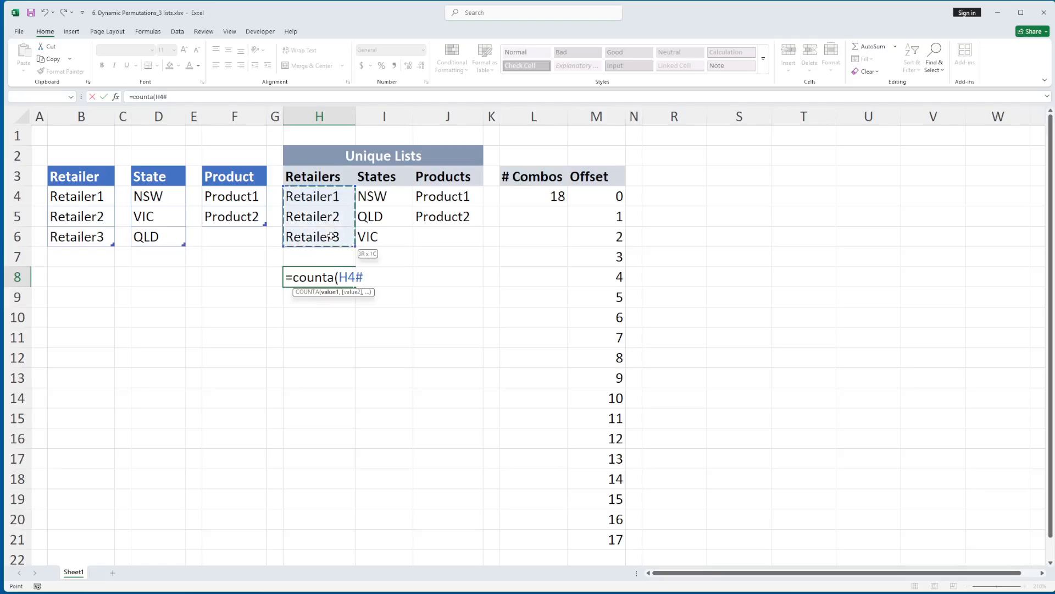
{"action": "type", "text": ")"}
{"action": "key", "text": "Return"}
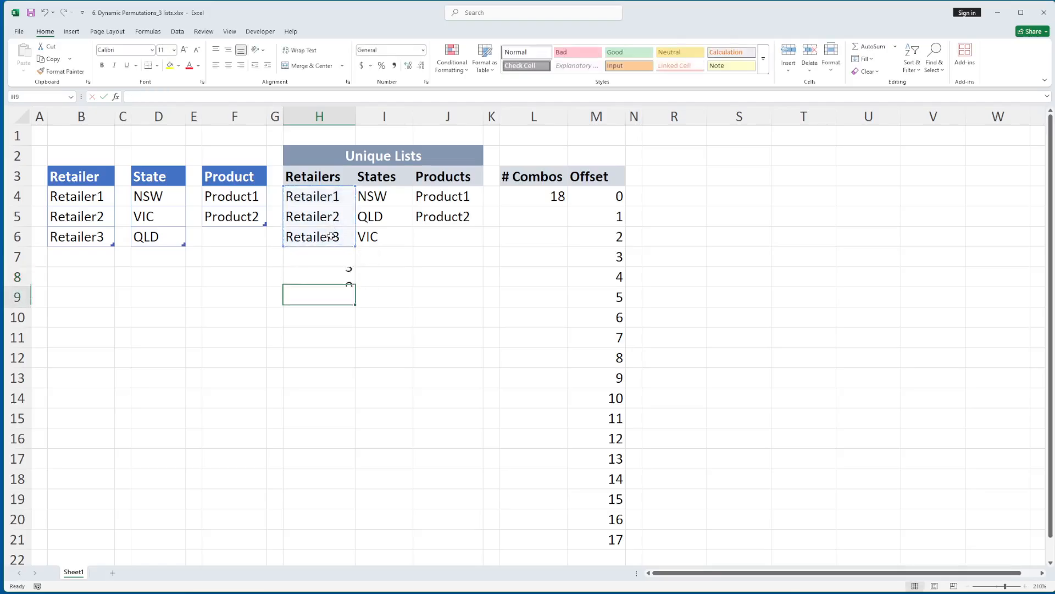
{"action": "left_click", "coordinate": [324, 275]}
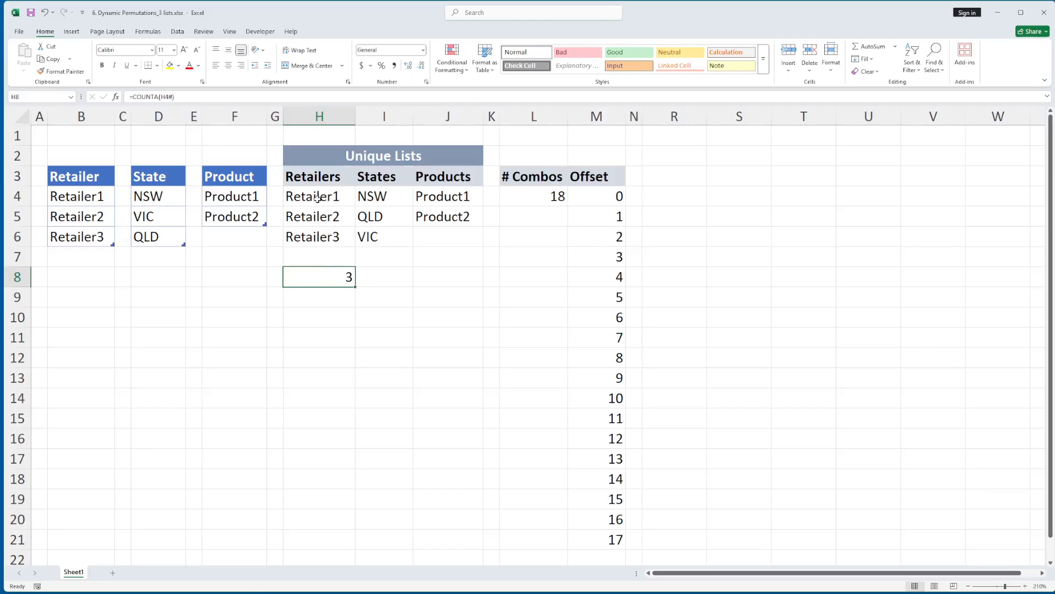
Clear the three entries from the Retailer table and check the count in H8 against the formula in H4
{"action": "left_click_drag", "start_coordinate": [87, 197], "coordinate": [88, 239]}
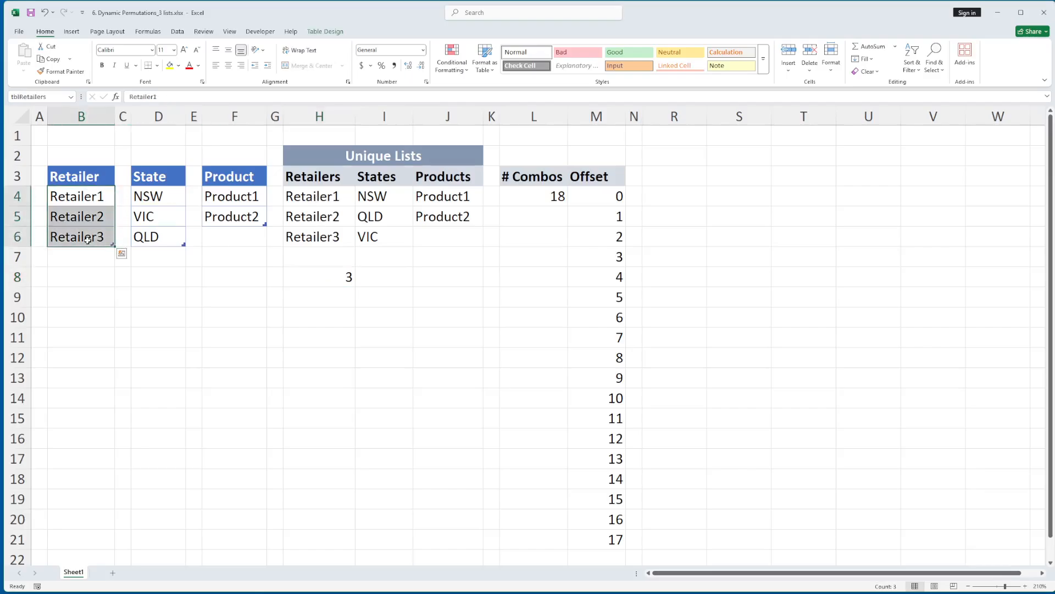
{"action": "key", "text": "Delete"}
{"action": "left_click", "coordinate": [324, 277]}
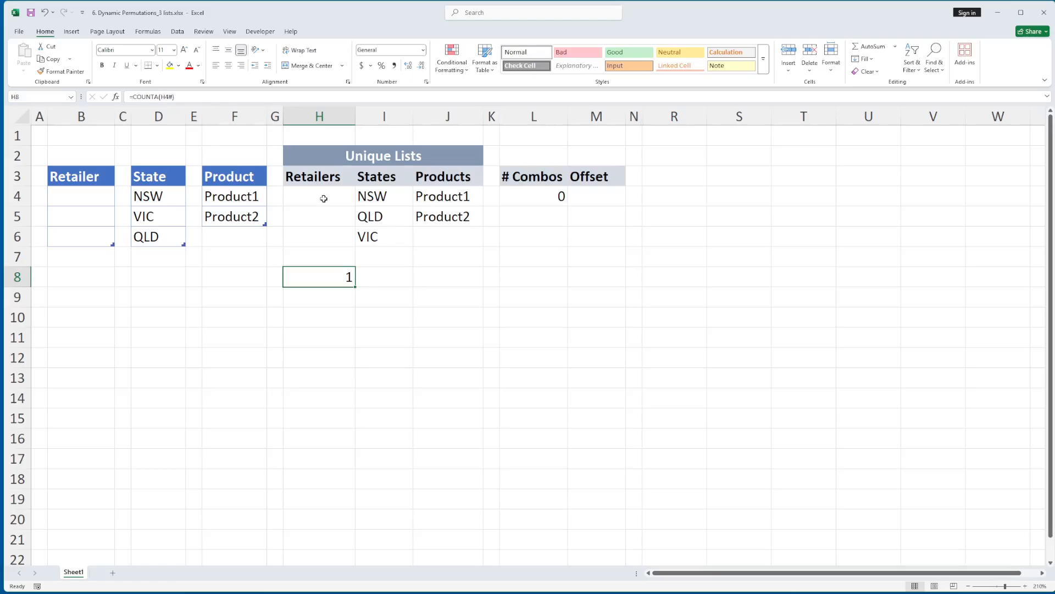
{"action": "left_click", "coordinate": [322, 198]}
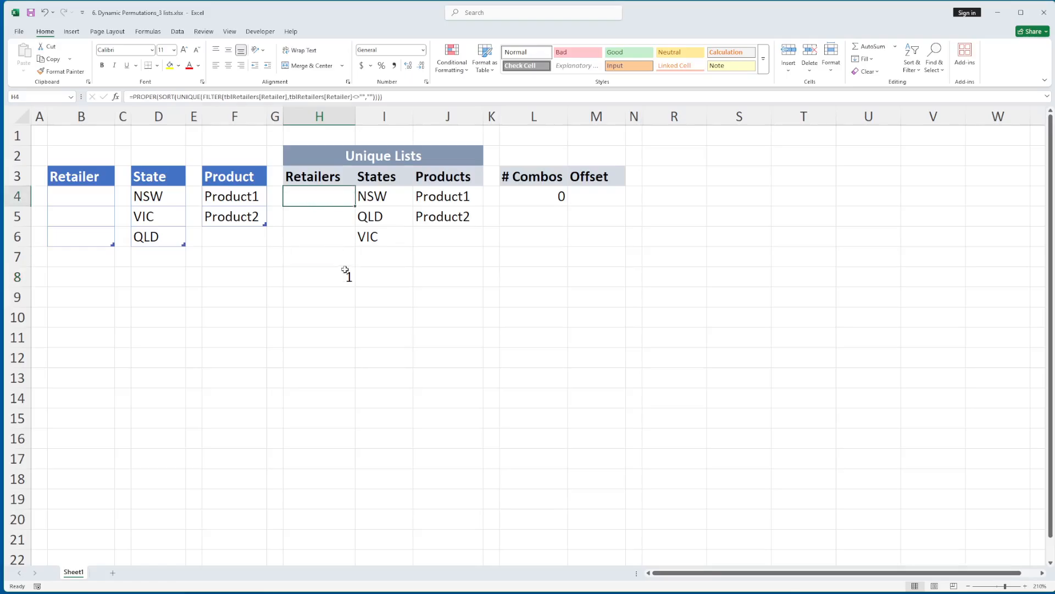
Wrap the count in H8 in an IF test for an empty list, giving =IF(H4="",0,COUNTA(H4#))
{"action": "left_click", "coordinate": [328, 277]}
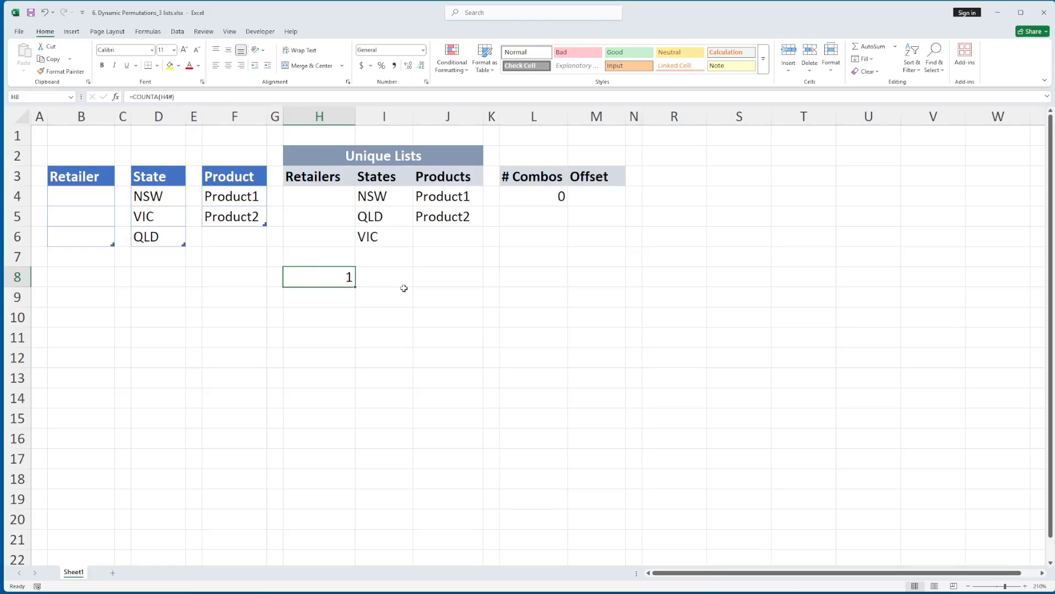
{"action": "key", "text": "F2"}
{"action": "type", "text": "if("}
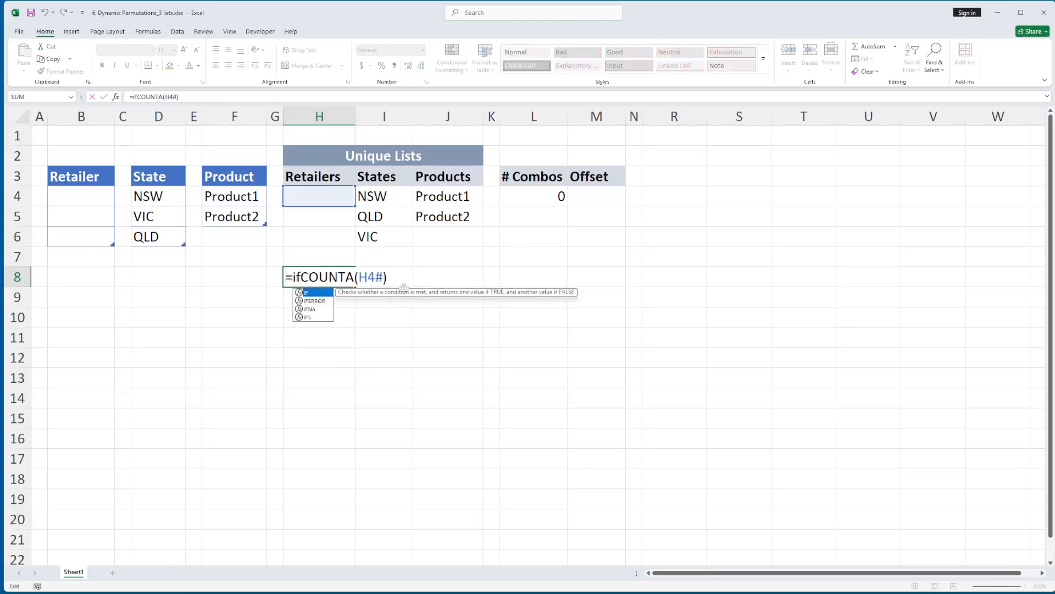
{"action": "left_click", "coordinate": [334, 204]}
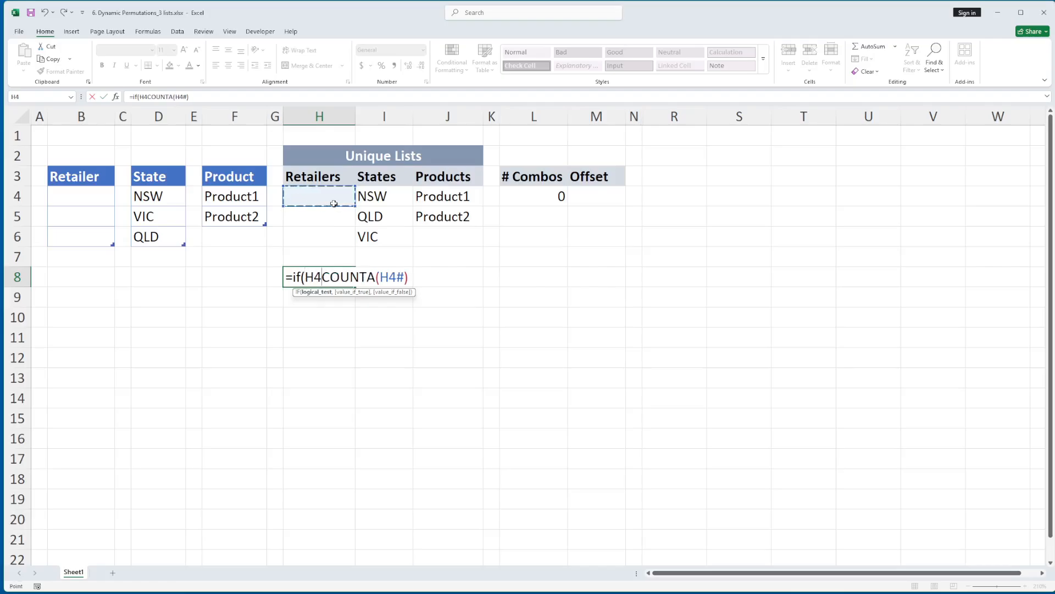
{"action": "type", "text": "=\""}
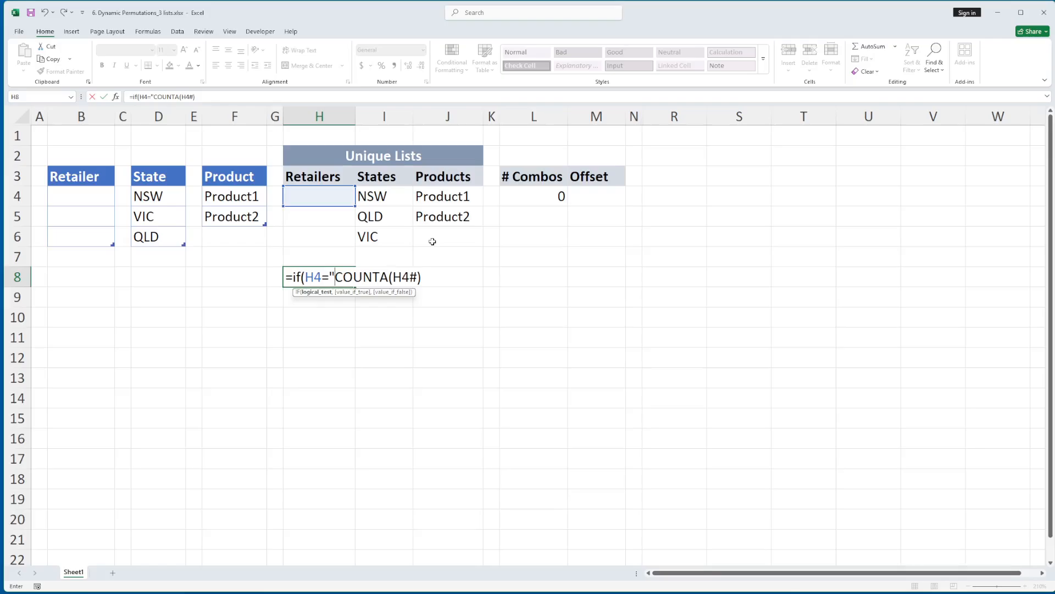
{"action": "type", "text": "\",0,"}
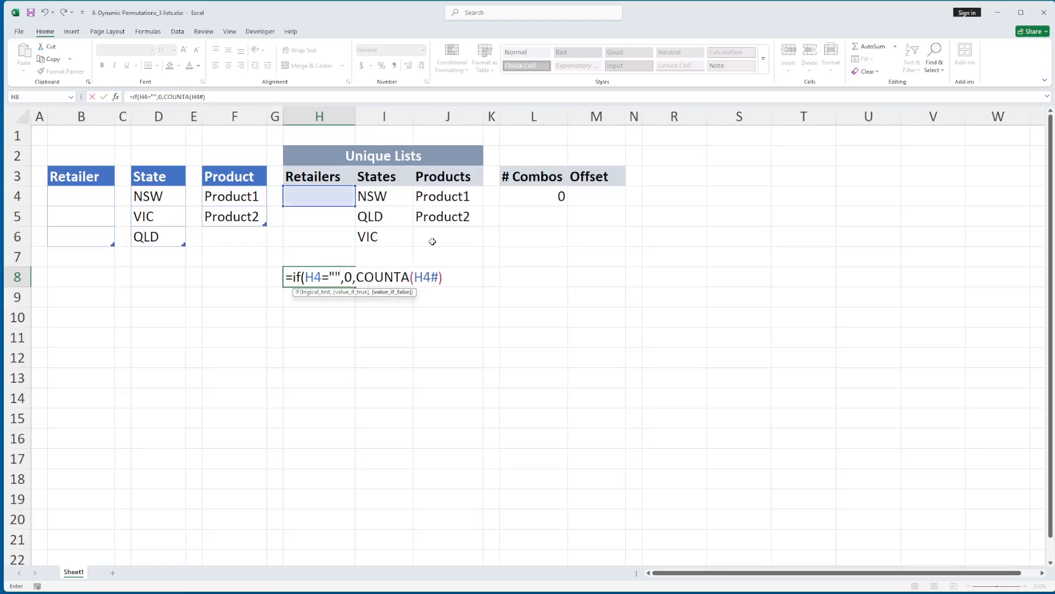
{"action": "left_click", "coordinate": [456, 279]}
{"action": "key", "text": "Return"}
{"action": "left_click", "coordinate": [326, 275]}
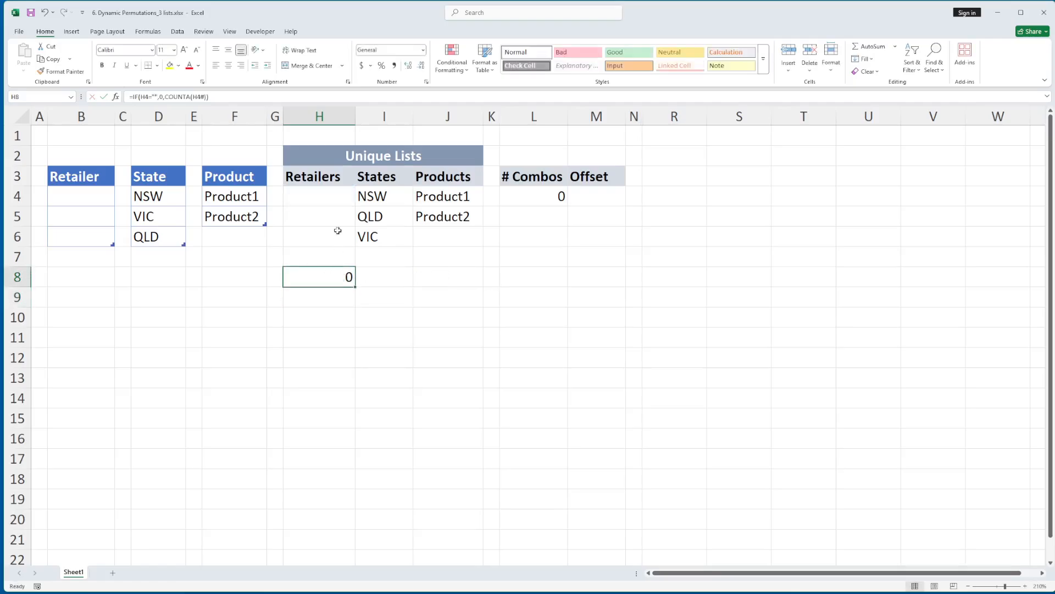
Undo the IF edit, the cleared Retailer entries and the COUNTA test in H8
{"action": "key", "text": "ctrl+z"}
{"action": "key", "text": "ctrl+z"}
{"action": "key", "text": "ctrl+z"}
Examine how the # Combos formula in L4 multiplies the three IF and COUNTA terms, leaving it unedited
{"action": "left_click", "coordinate": [553, 201]}
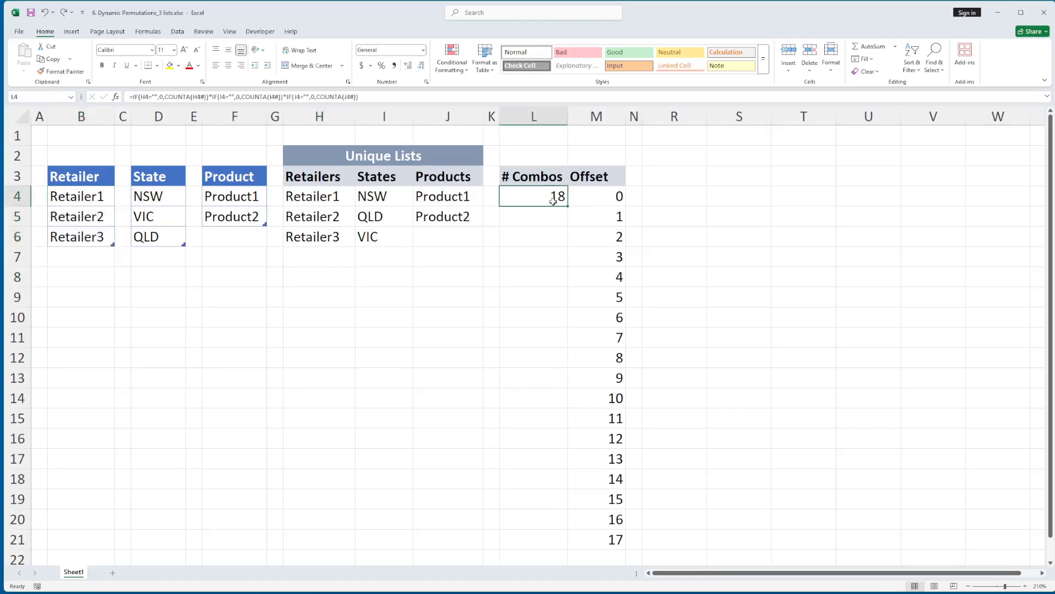
{"action": "key", "text": "F2"}
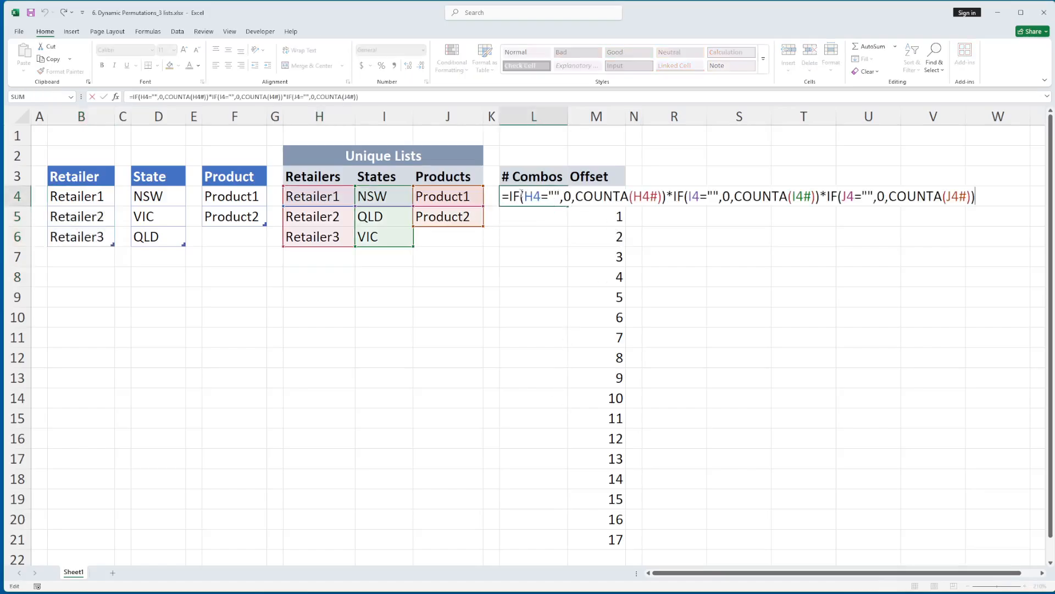
{"action": "left_click_drag", "start_coordinate": [512, 196], "coordinate": [977, 201]}
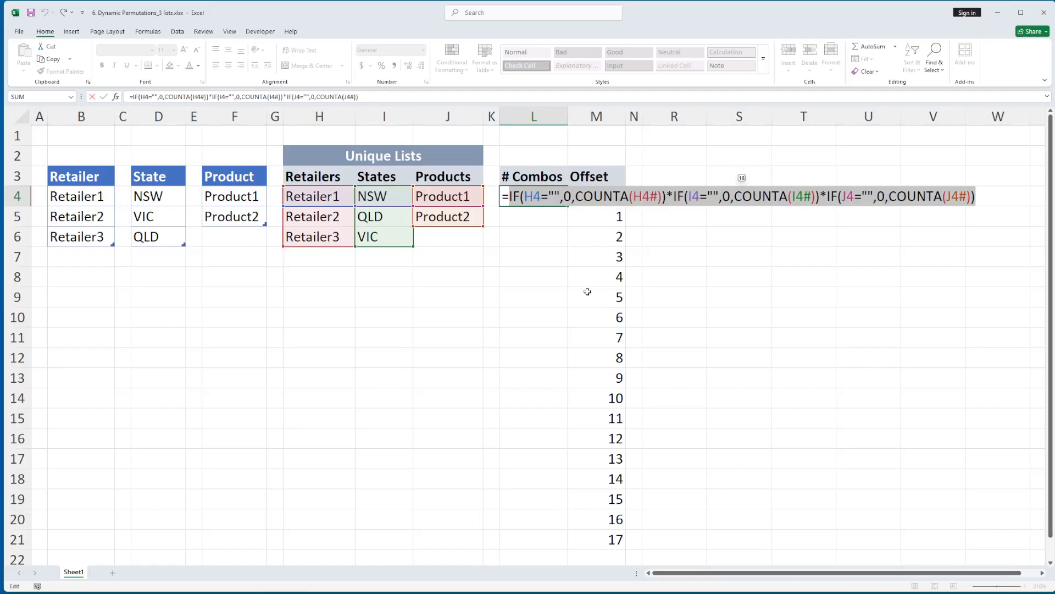
{"action": "key", "text": "Return"}
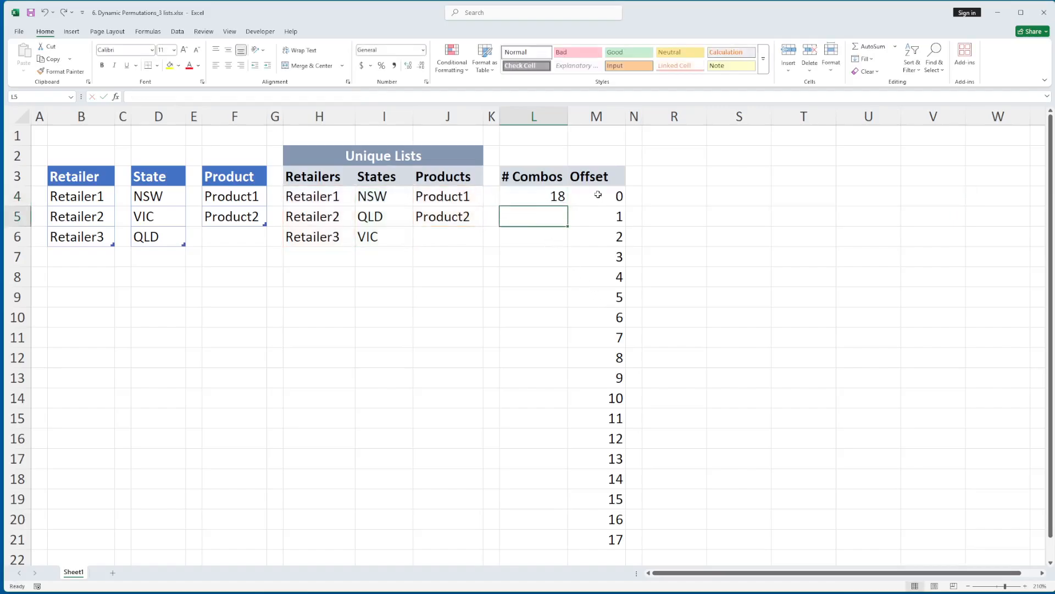
Examine the Offset formula in M4 and its SEQUENCE function, leaving it unedited
{"action": "left_click", "coordinate": [598, 194]}
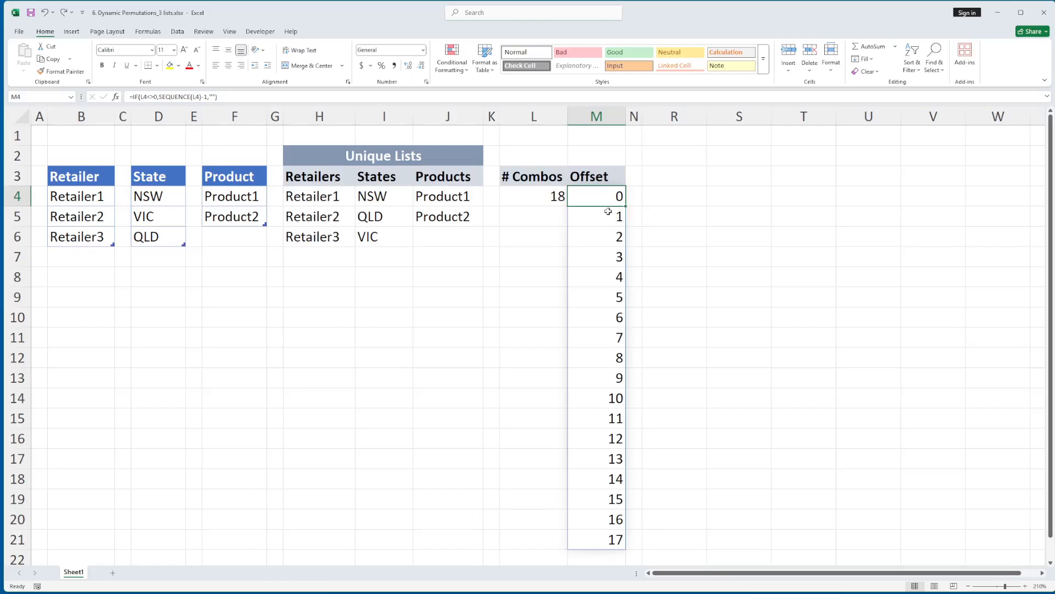
{"action": "double_click", "coordinate": [606, 199]}
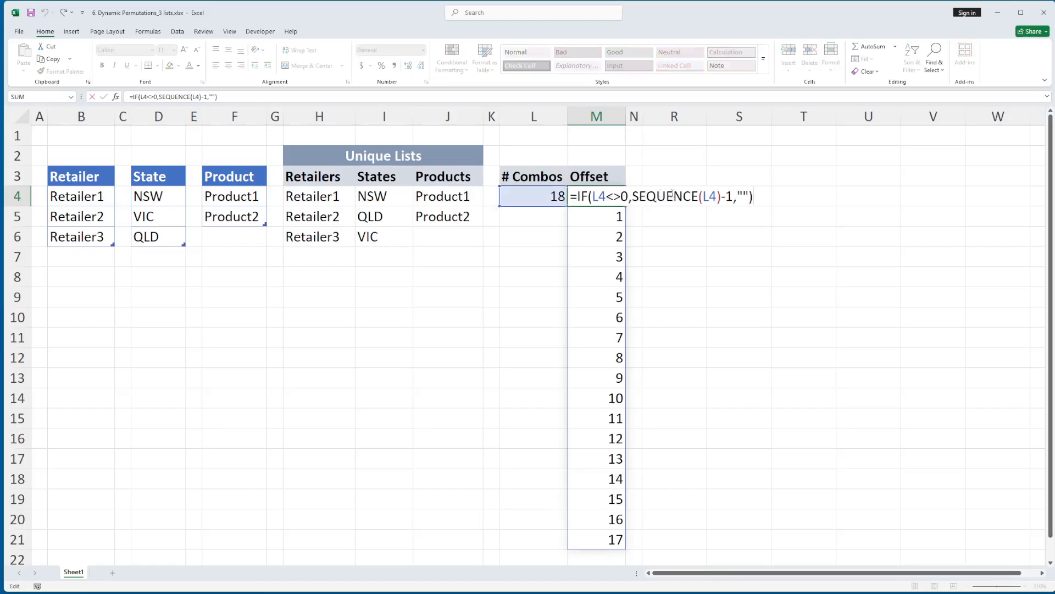
{"action": "double_click", "coordinate": [667, 196]}
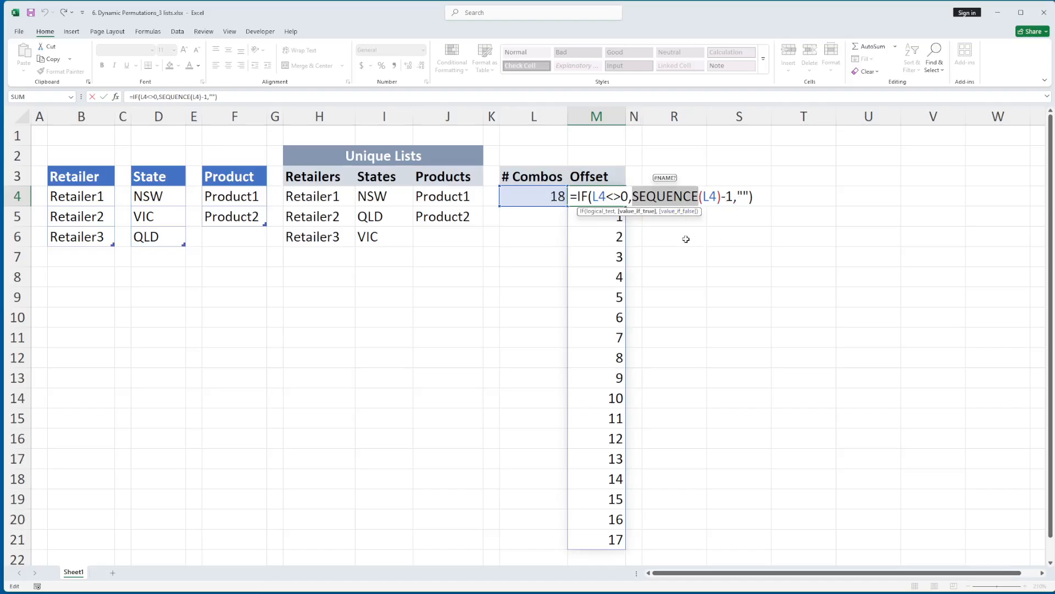
{"action": "key", "text": "Escape"}
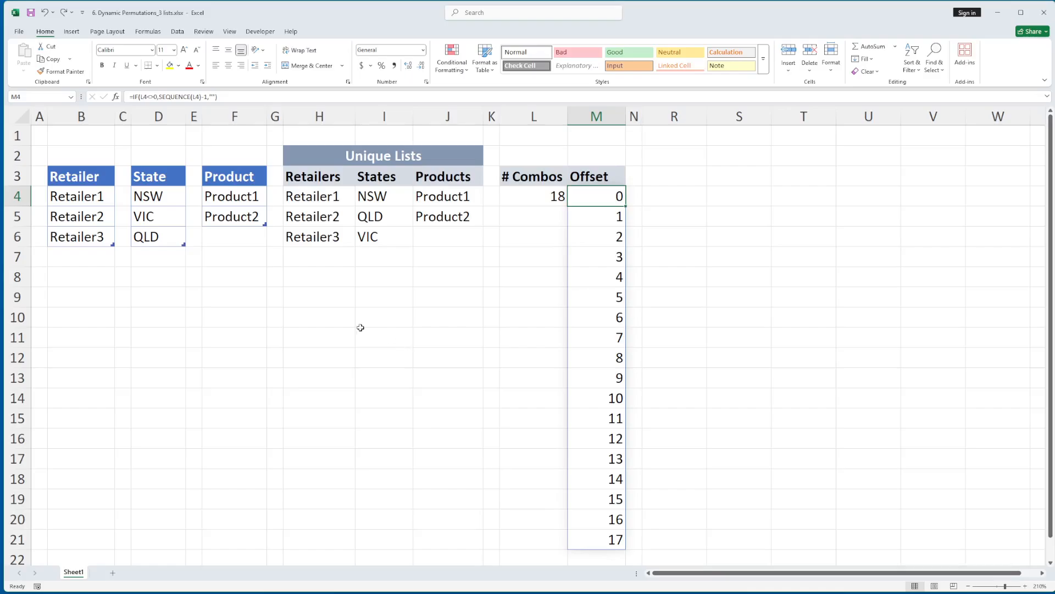
Test a reference to the whole Offset spill range with =M4# in cell I9, and undo it
{"action": "left_click", "coordinate": [363, 297]}
{"action": "type", "text": "="}
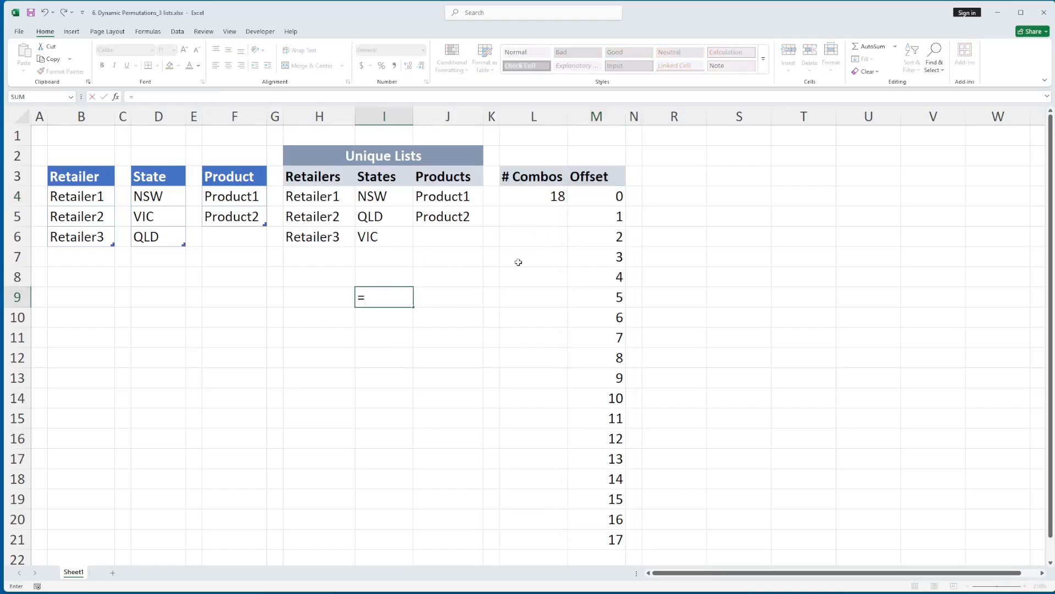
{"action": "left_click", "coordinate": [612, 197]}
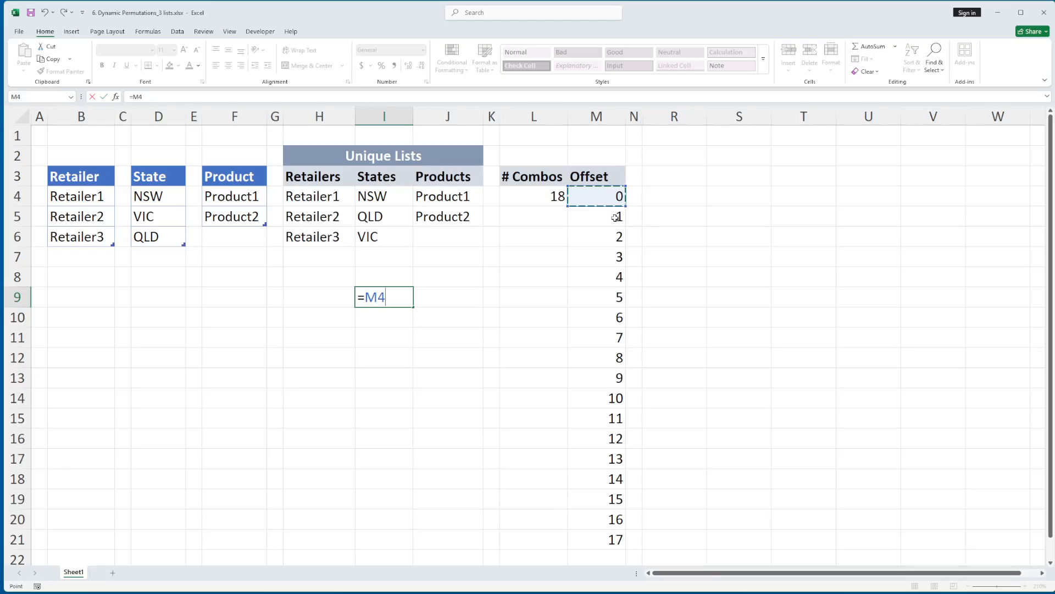
{"action": "type", "text": "#"}
{"action": "key", "text": "Return"}
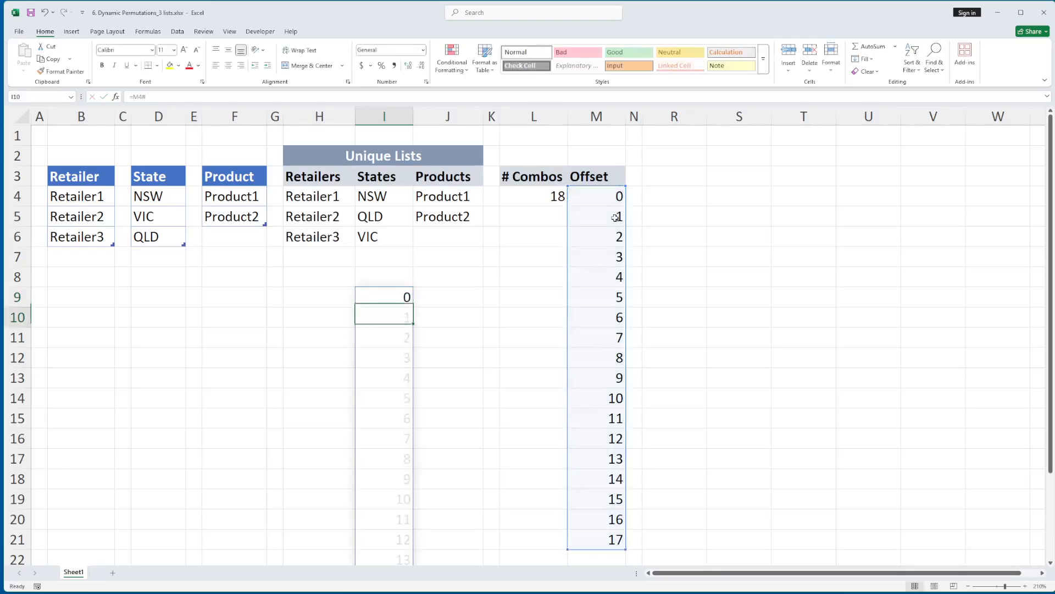
{"action": "key", "text": "ctrl+z"}
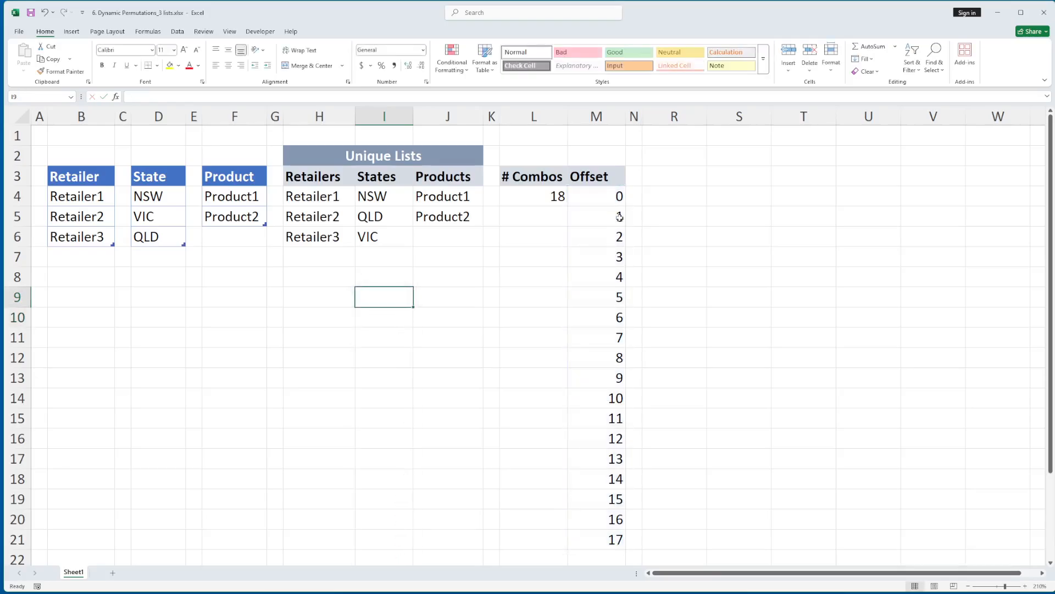
Review the Offset formula in M4 and the unique list formulas in J4, I4 and H4
{"action": "left_click", "coordinate": [587, 196]}
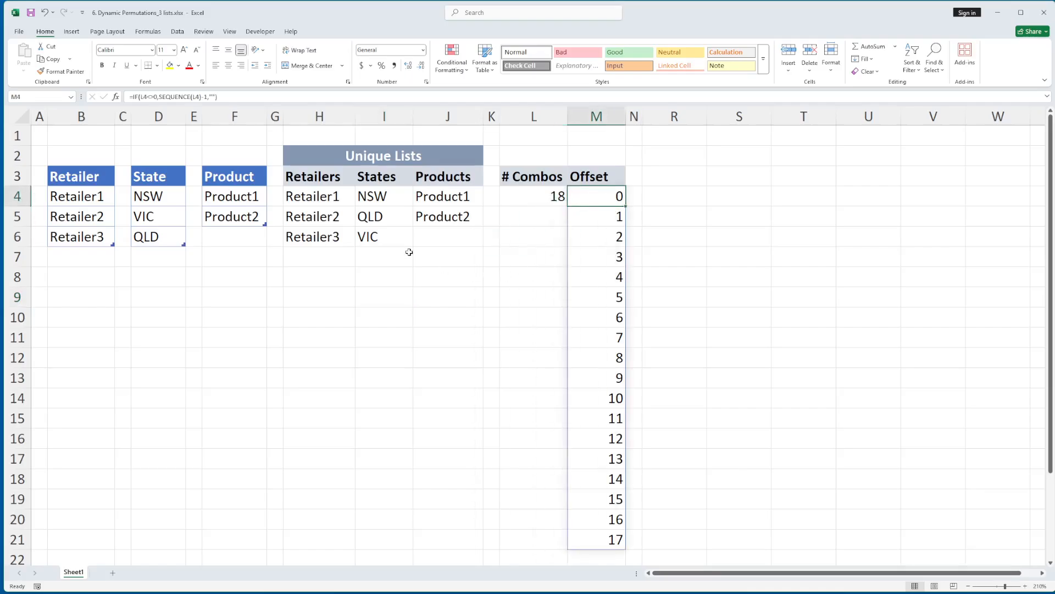
{"action": "left_click", "coordinate": [443, 196]}
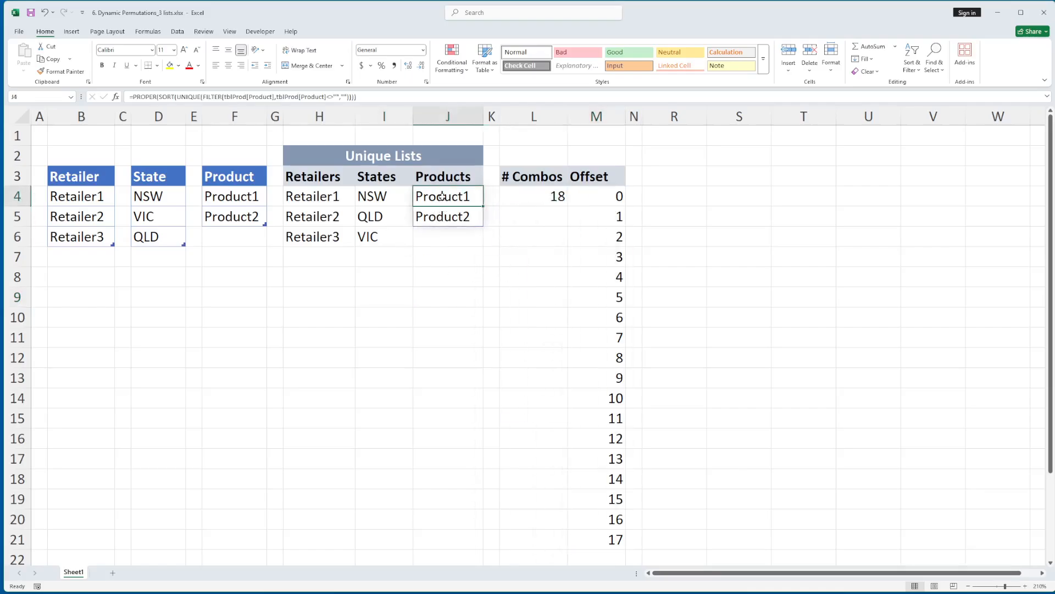
{"action": "left_click", "coordinate": [383, 200]}
{"action": "left_click", "coordinate": [331, 199]}
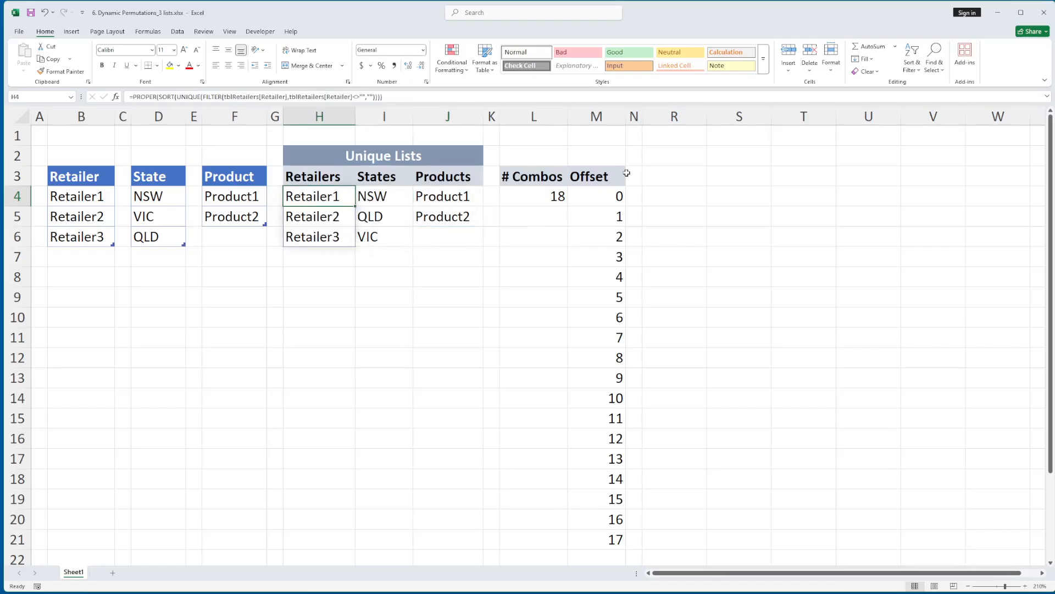
Unhide the columns between N and R that hold the Dynamic Combos (Split Cols) output
{"action": "left_click_drag", "start_coordinate": [632, 117], "coordinate": [655, 118]}
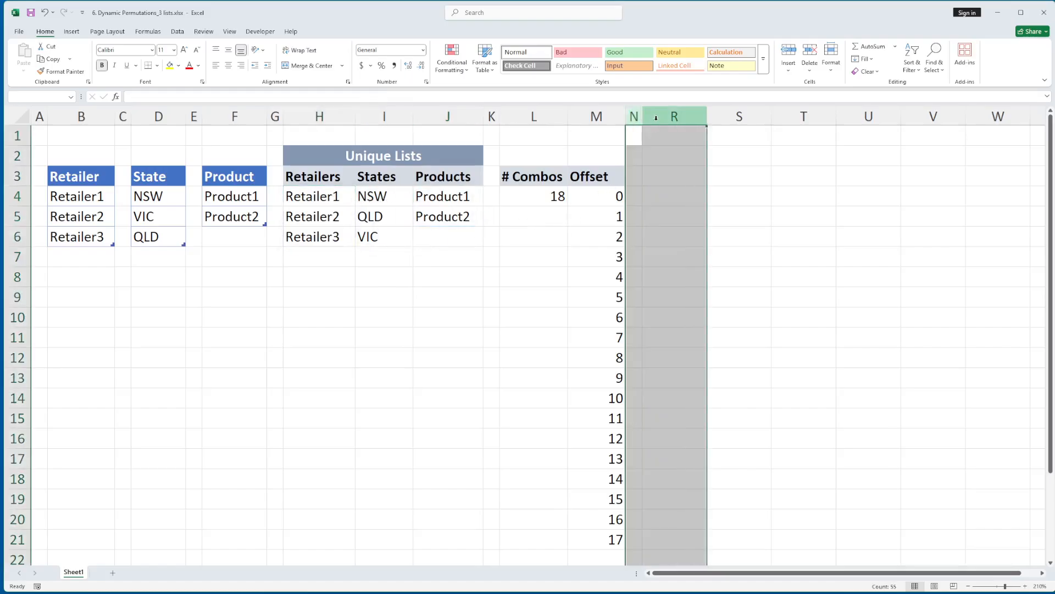
{"action": "right_click", "coordinate": [655, 118]}
{"action": "left_click", "coordinate": [673, 297]}
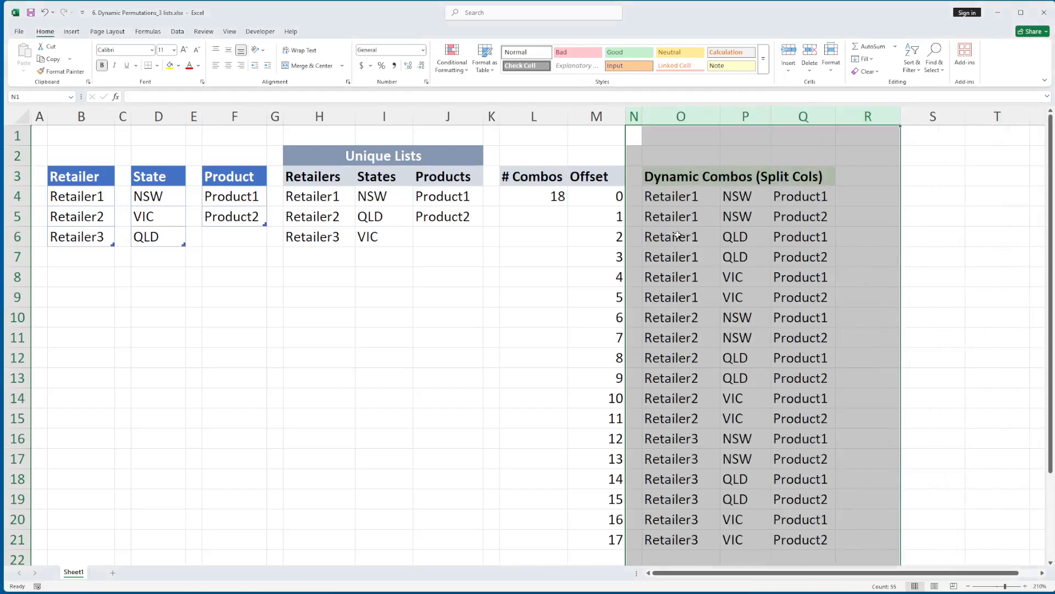
Compare the formulas behind the three Dynamic Combos columns in O4, P4 and Q4
{"action": "left_click", "coordinate": [680, 197]}
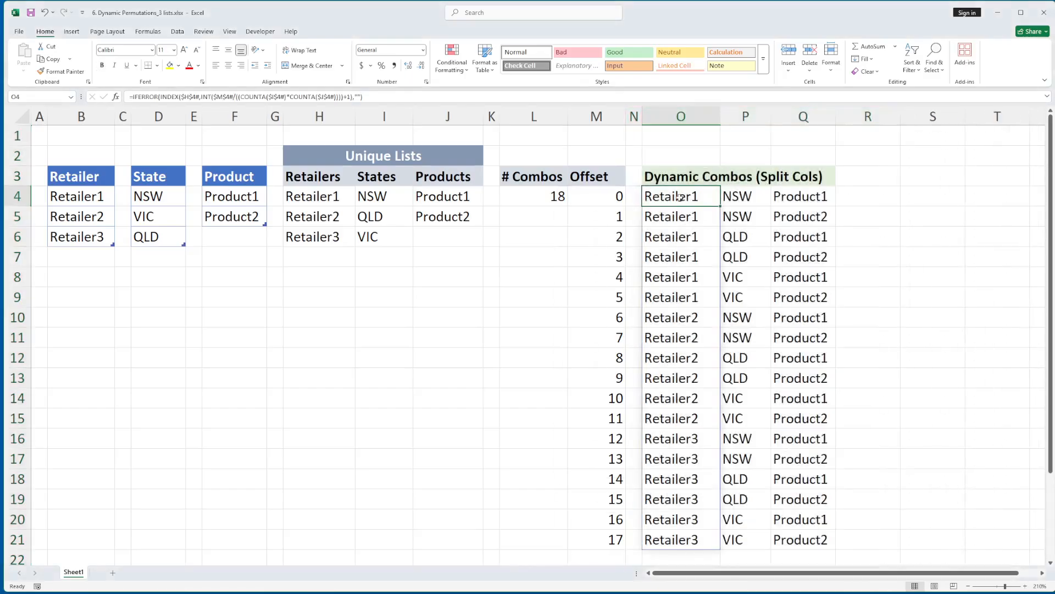
{"action": "key", "text": "Right"}
{"action": "key", "text": "Right"}
{"action": "left_click", "coordinate": [734, 198]}
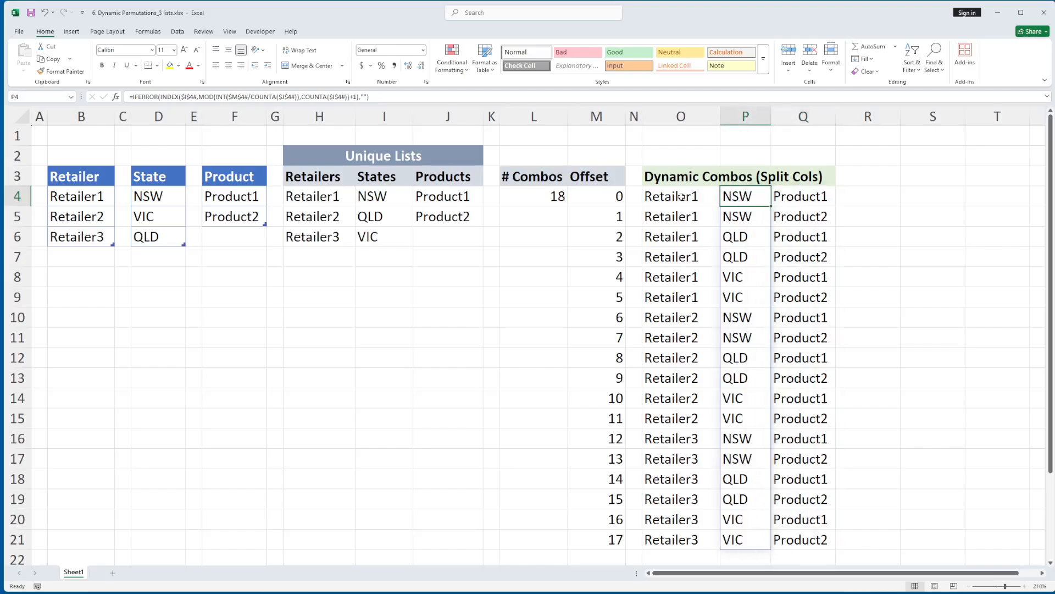
{"action": "left_click", "coordinate": [682, 197]}
{"action": "left_click", "coordinate": [735, 197]}
{"action": "left_click", "coordinate": [803, 197]}
{"action": "left_click", "coordinate": [669, 197]}
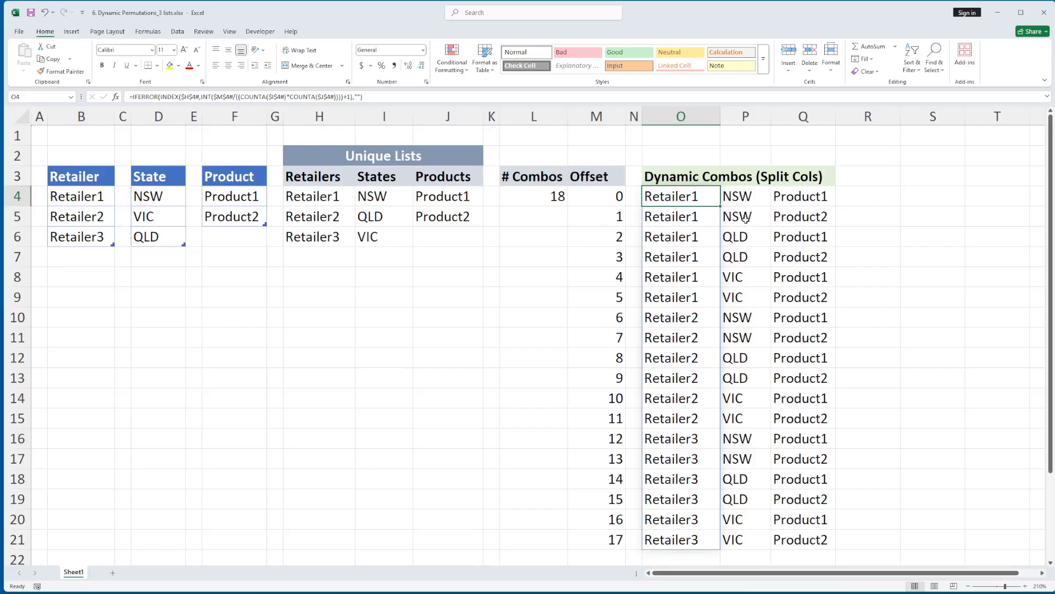
Examine how the retailer formula in O4 indexes H4# by the offset divided by the state and product counts, and check its output in O4:O9
{"action": "double_click", "coordinate": [691, 199]}
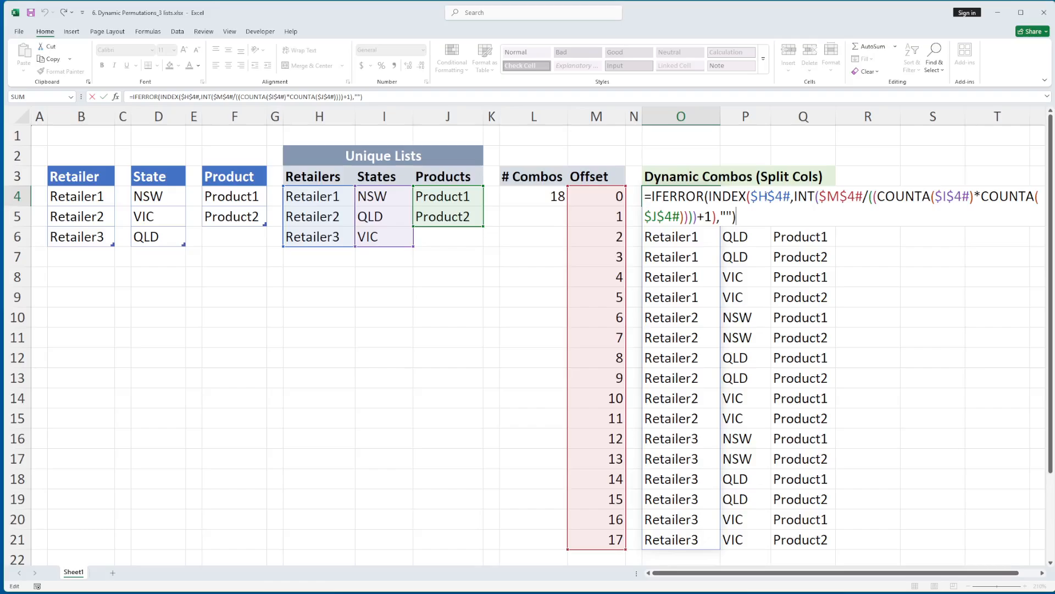
{"action": "double_click", "coordinate": [771, 197]}
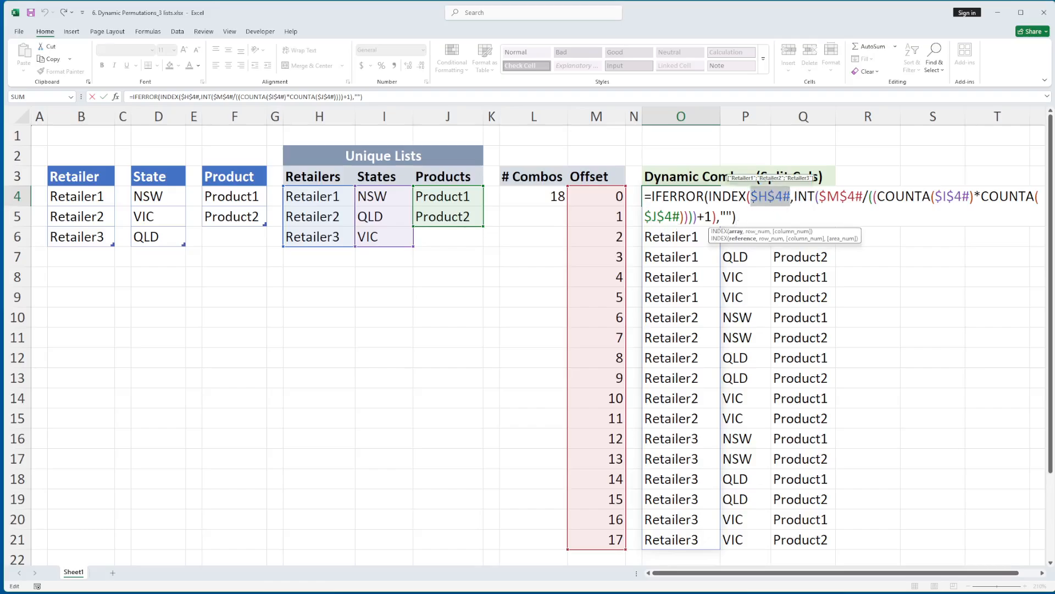
{"action": "key", "text": "Right"}
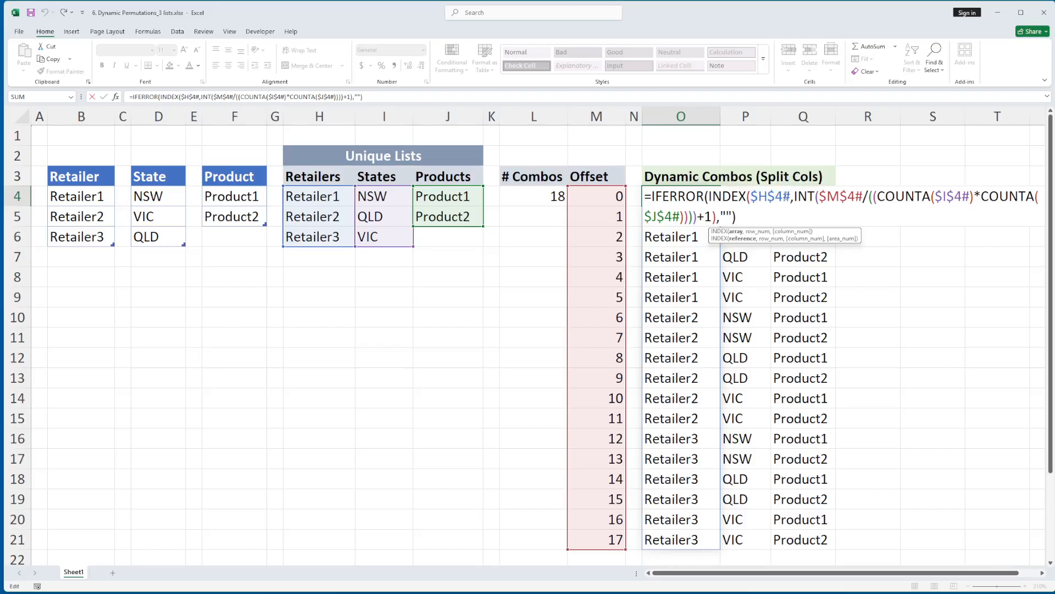
{"action": "double_click", "coordinate": [833, 199]}
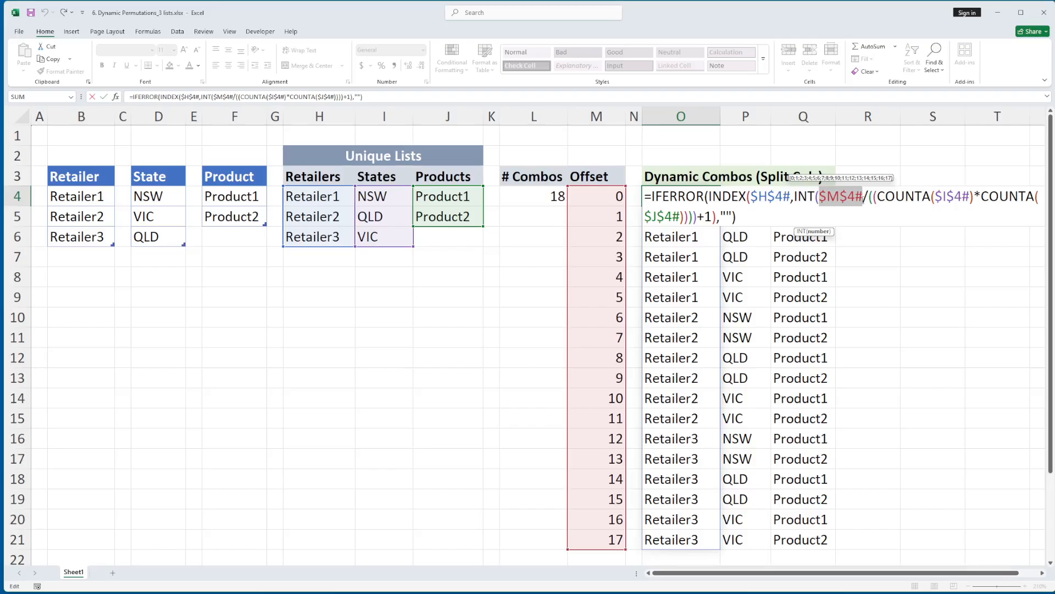
{"action": "left_click_drag", "start_coordinate": [874, 197], "coordinate": [976, 194]}
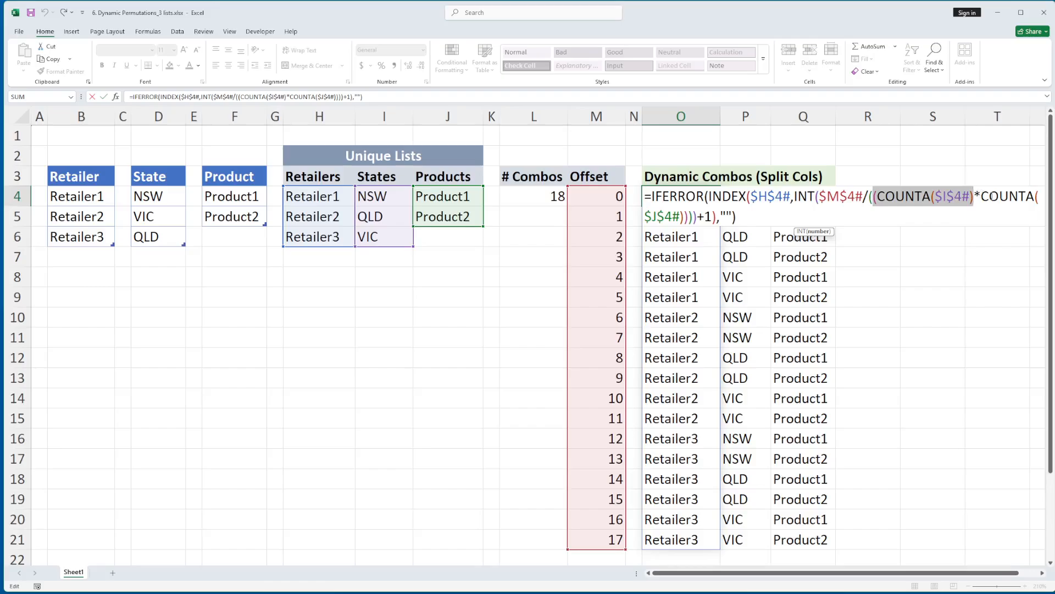
{"action": "left_click_drag", "start_coordinate": [981, 196], "coordinate": [683, 217]}
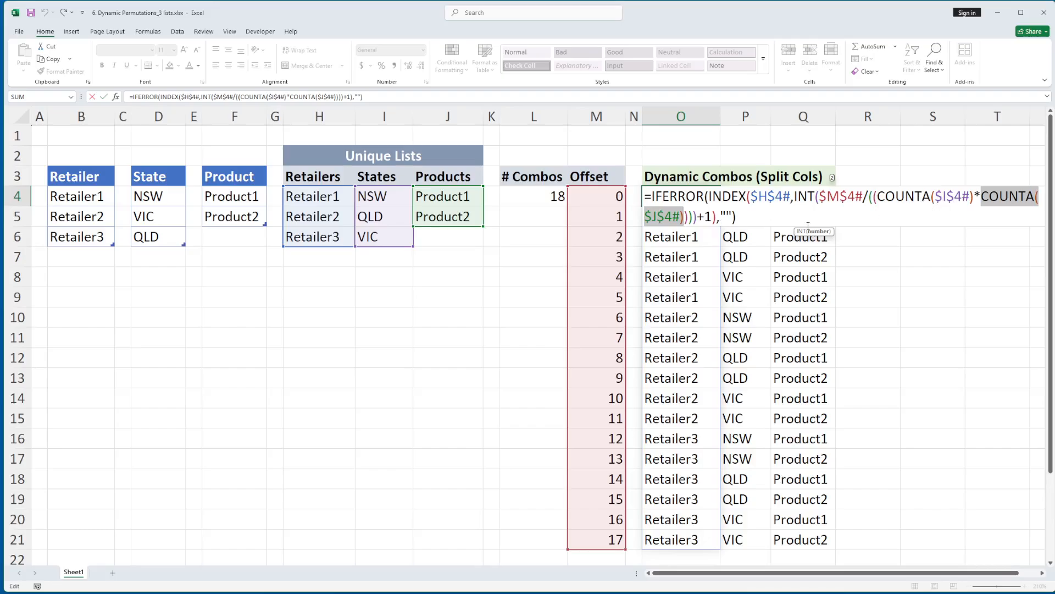
{"action": "left_click_drag", "start_coordinate": [775, 216], "coordinate": [644, 196]}
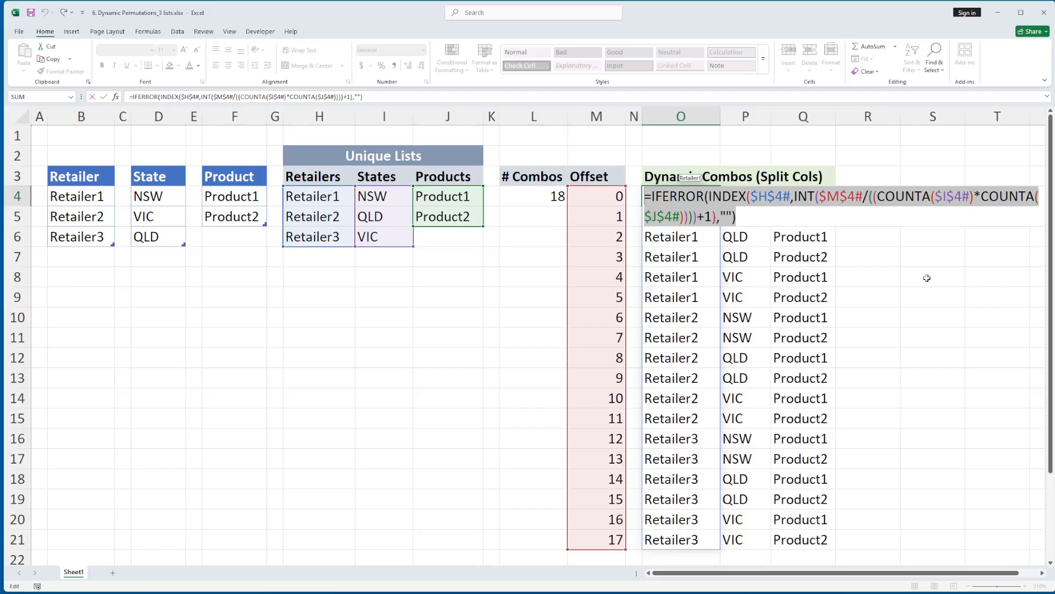
{"action": "key", "text": "Escape"}
{"action": "left_click_drag", "start_coordinate": [683, 203], "coordinate": [681, 297]}
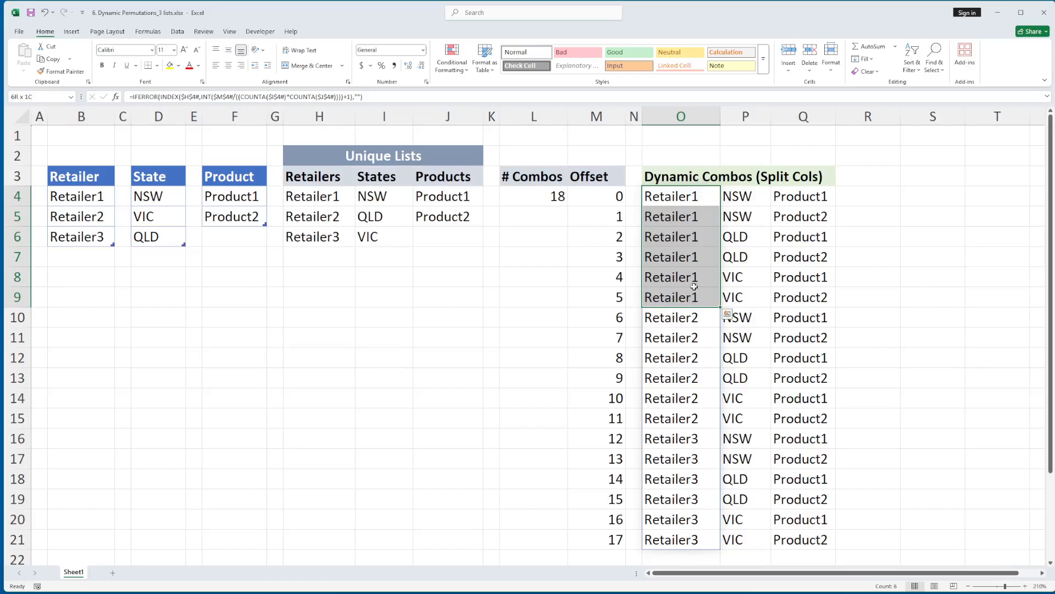
Review the state column starting in P4 against the States and Products unique lists
{"action": "left_click", "coordinate": [759, 198]}
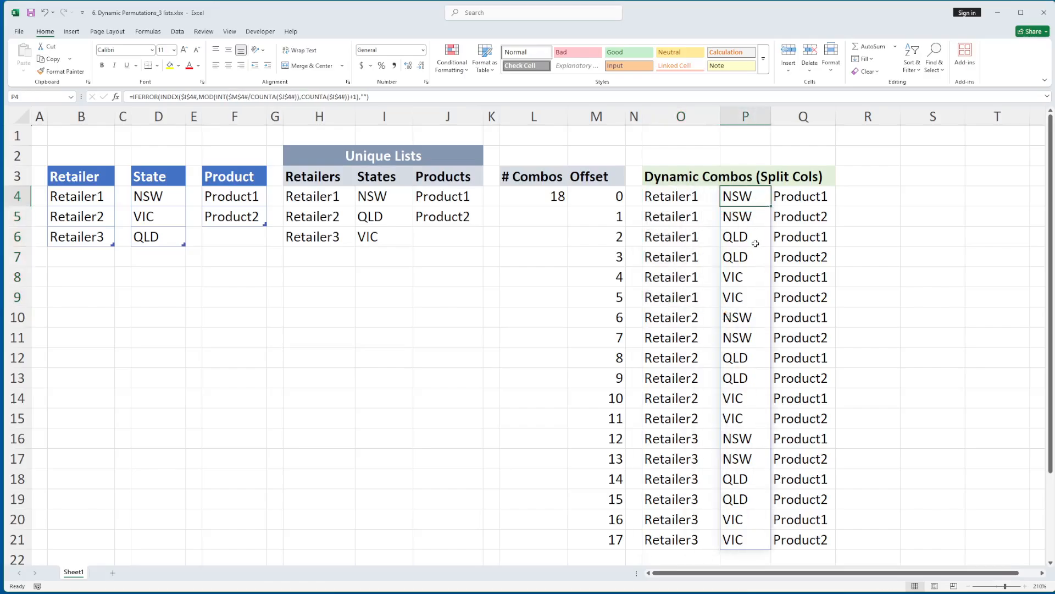
{"action": "left_click", "coordinate": [403, 197]}
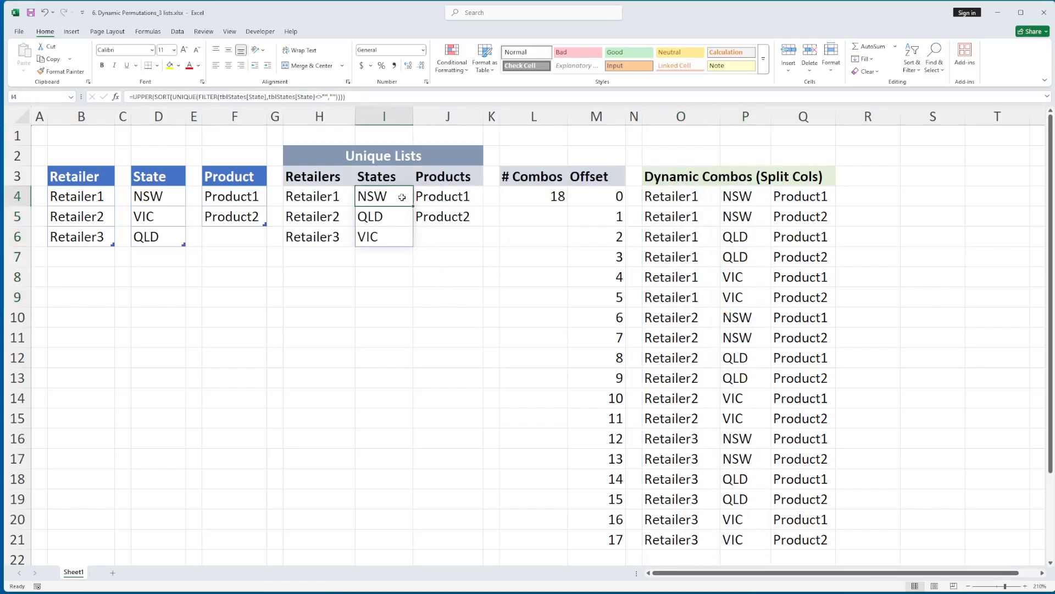
{"action": "left_click", "coordinate": [387, 235], "text": "shift"}
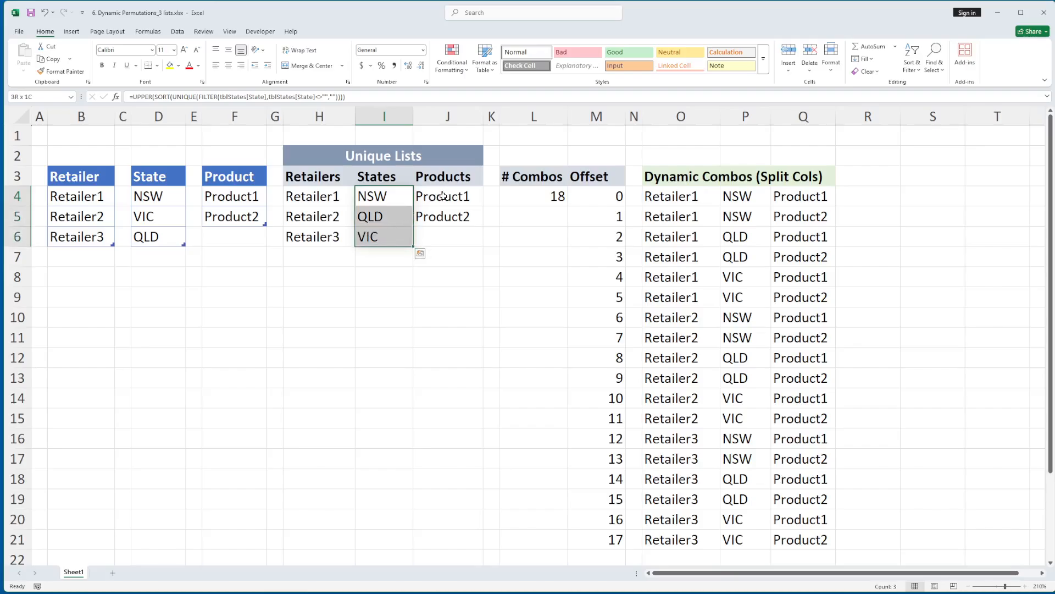
{"action": "left_click_drag", "start_coordinate": [443, 196], "coordinate": [443, 233]}
{"action": "left_click", "coordinate": [438, 258]}
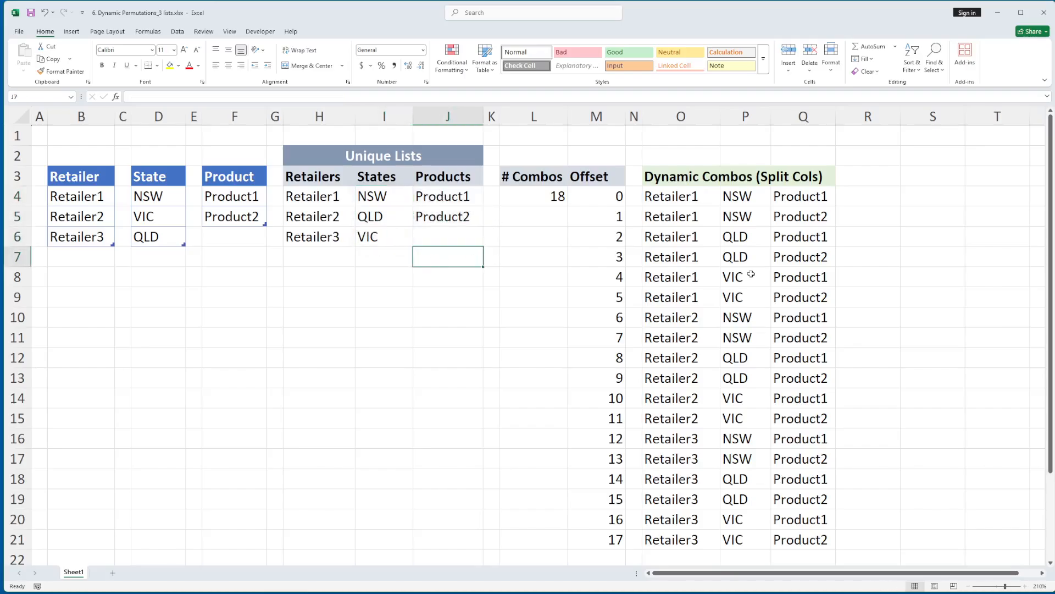
Examine how the state formula in P4 combines INDEX, MOD, INT and COUNTA on I4#, M4# and J4#, leaving it unedited
{"action": "left_click", "coordinate": [740, 195]}
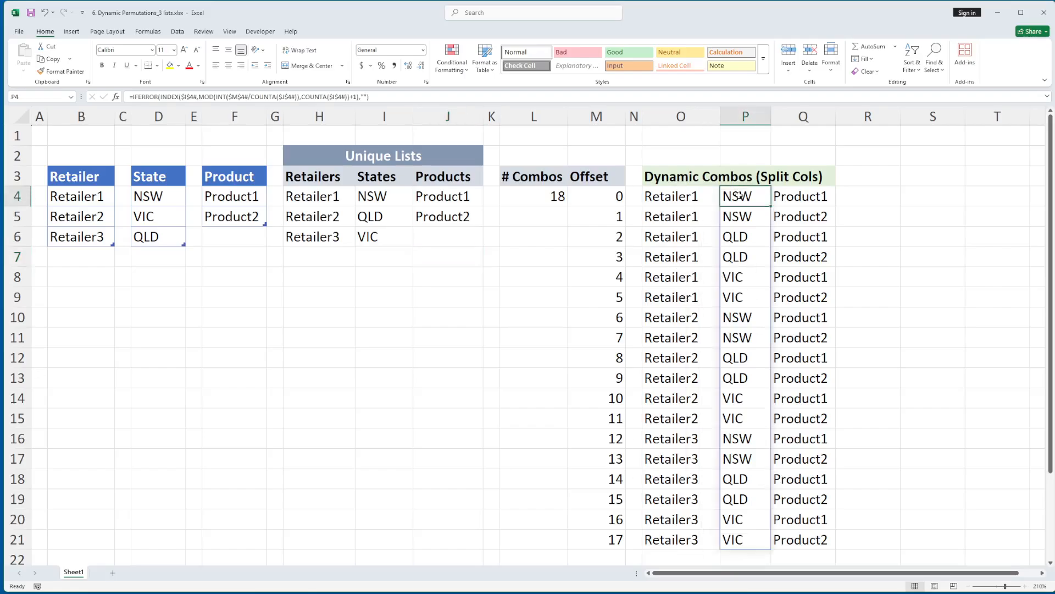
{"action": "key", "text": "F2"}
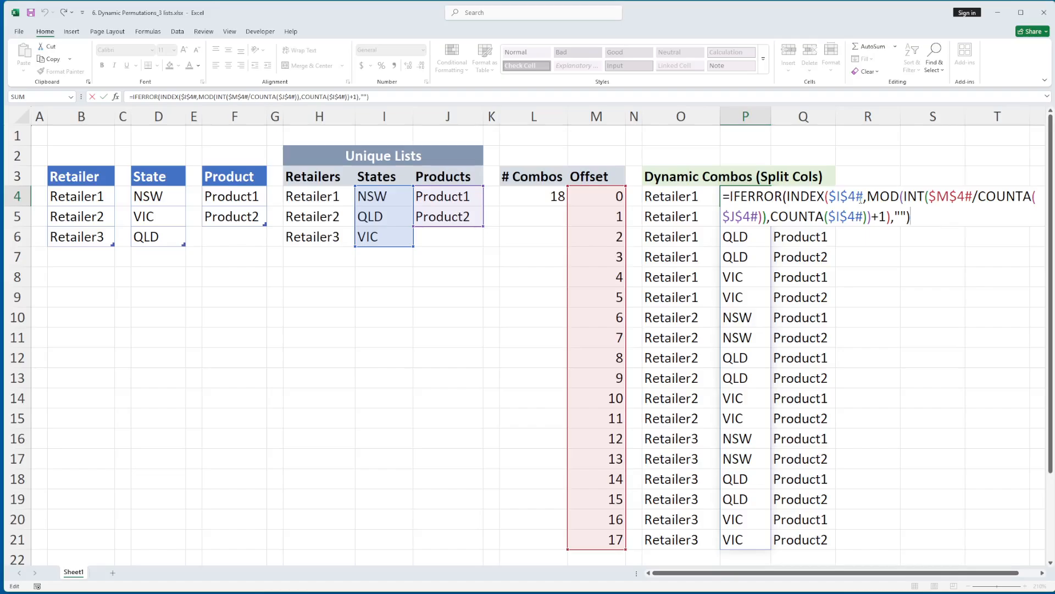
{"action": "double_click", "coordinate": [846, 196]}
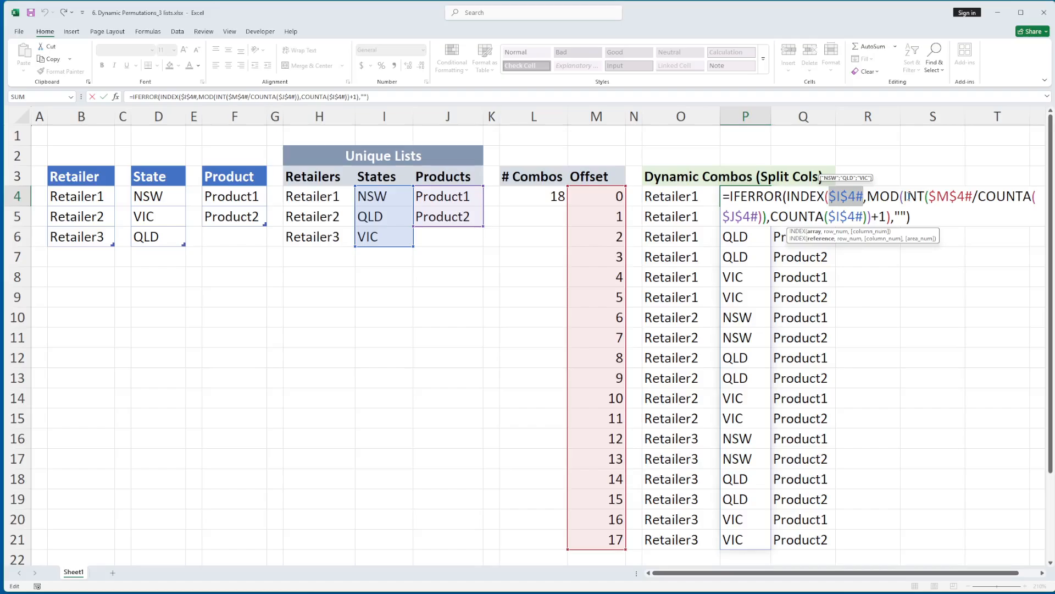
{"action": "left_click_drag", "start_coordinate": [906, 196], "coordinate": [960, 215]}
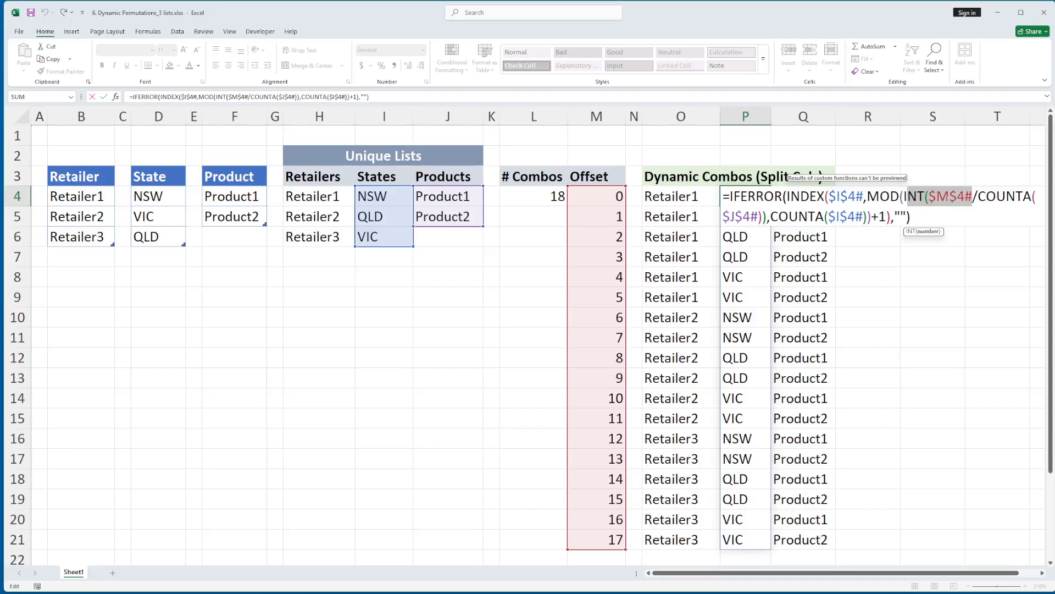
{"action": "double_click", "coordinate": [953, 197]}
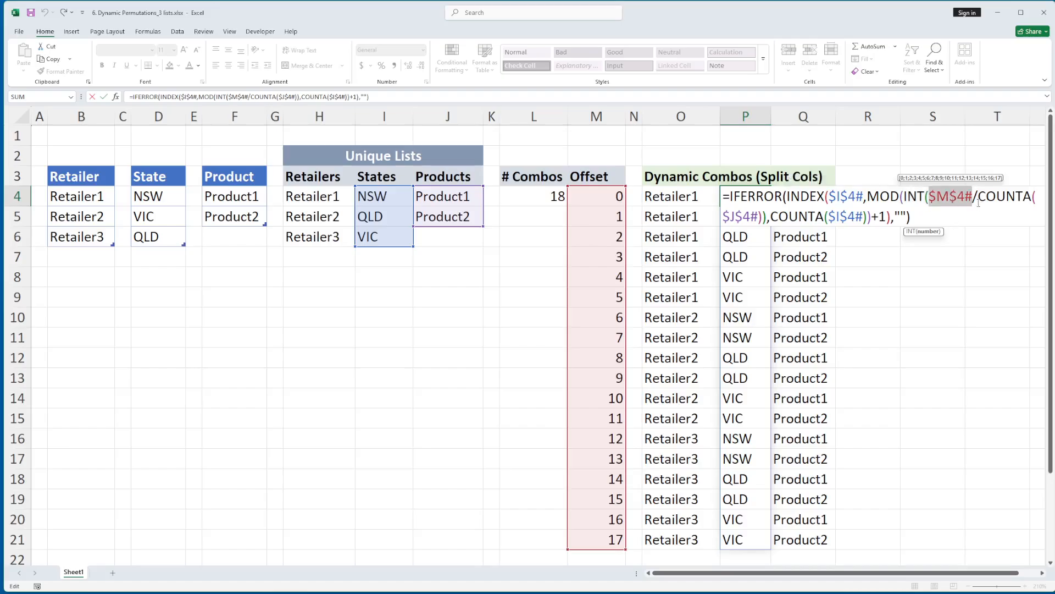
{"action": "double_click", "coordinate": [745, 219]}
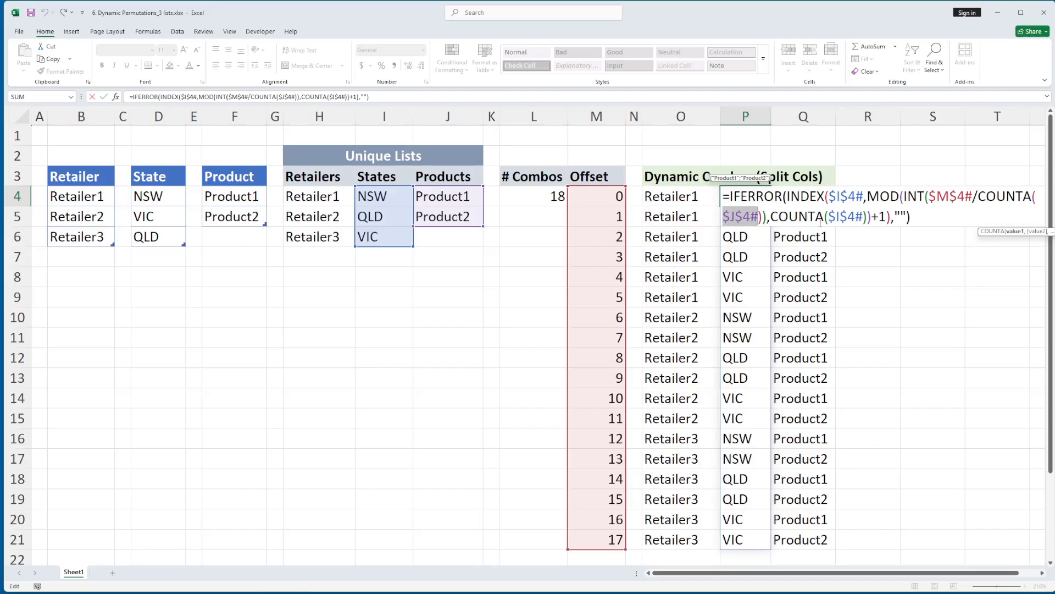
{"action": "double_click", "coordinate": [845, 217]}
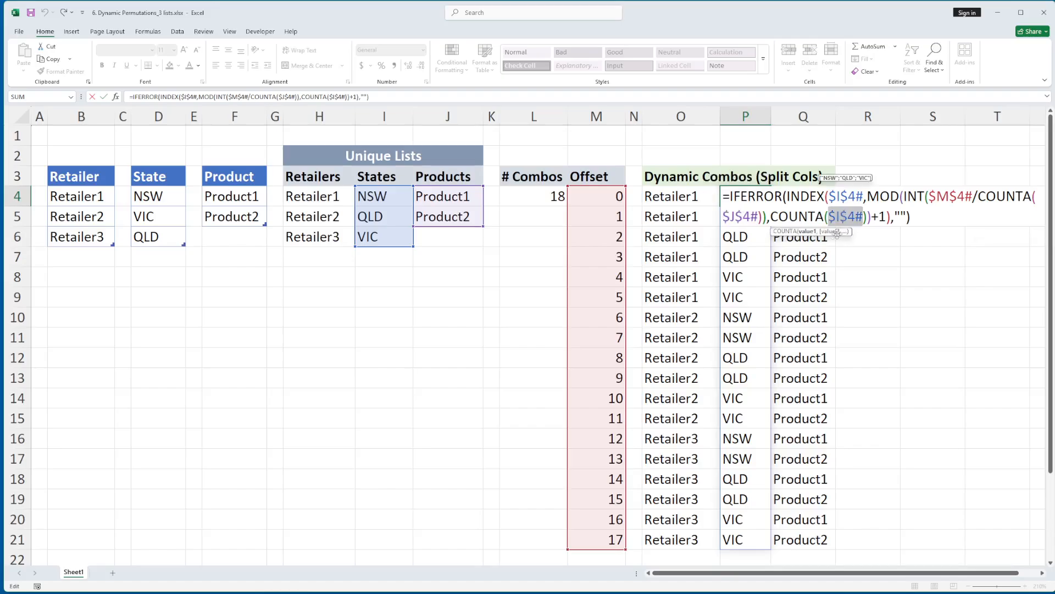
{"action": "left_click_drag", "start_coordinate": [872, 217], "coordinate": [724, 196]}
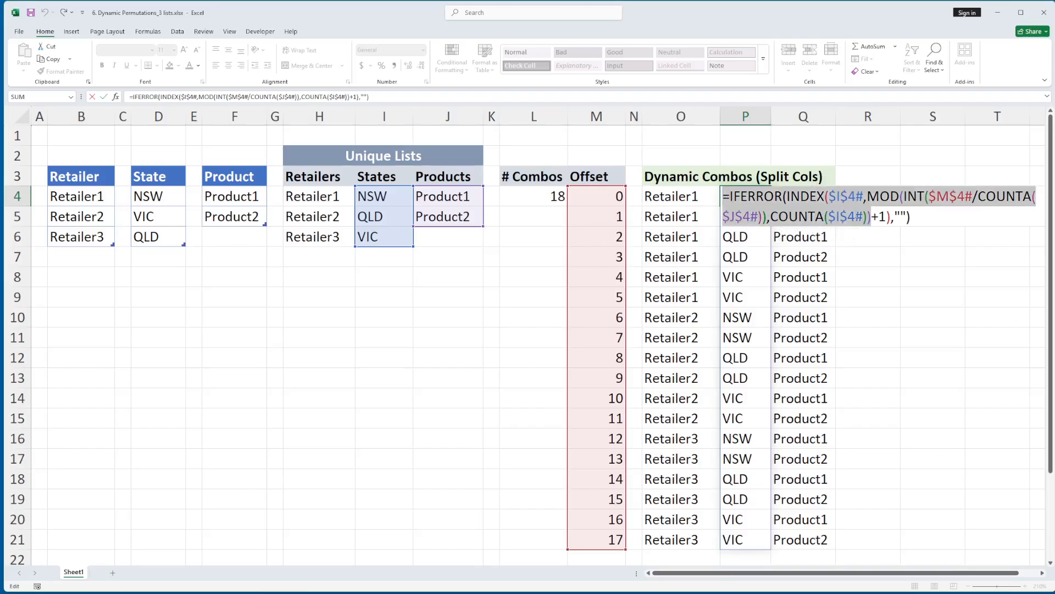
{"action": "left_click", "coordinate": [905, 222]}
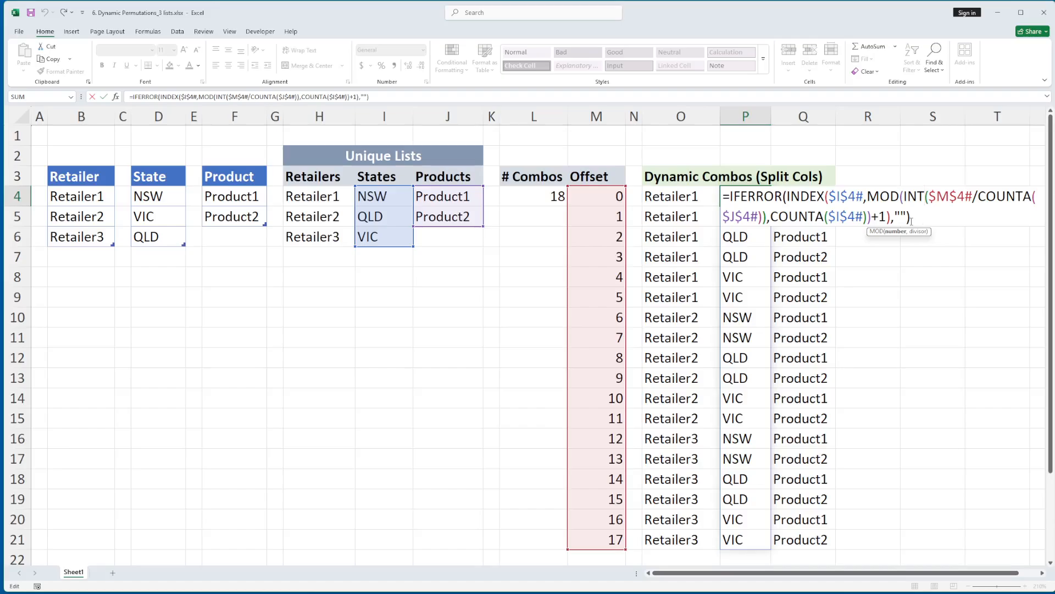
{"action": "left_click", "coordinate": [911, 219]}
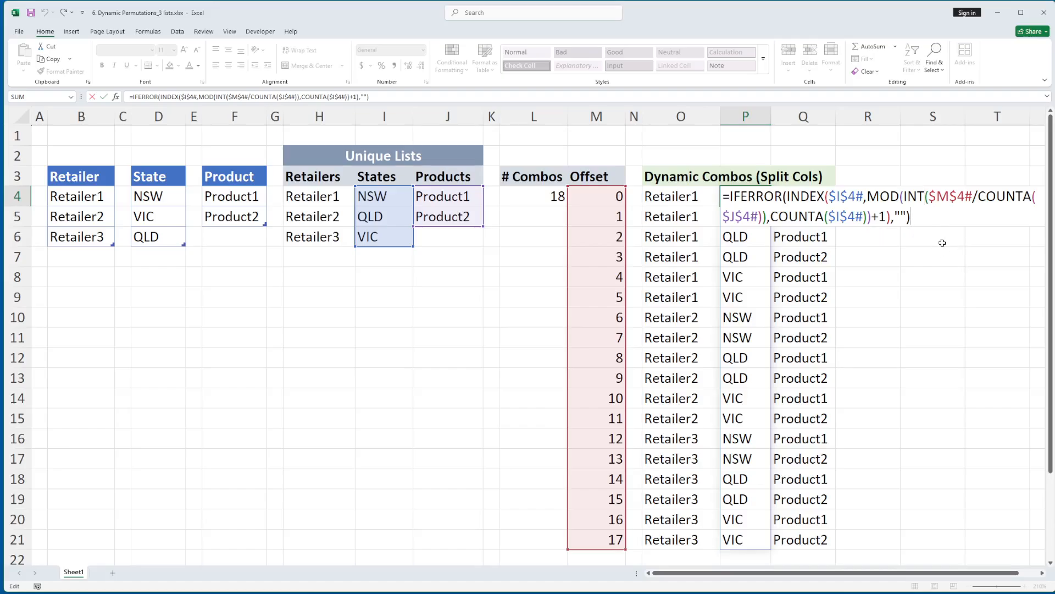
{"action": "left_click", "coordinate": [724, 196], "text": "shift"}
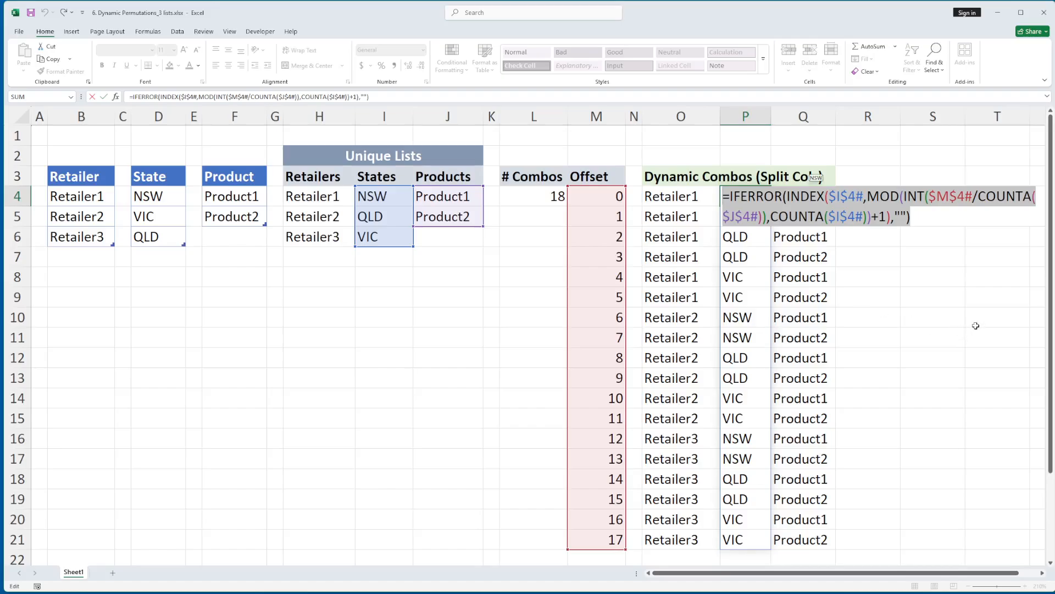
{"action": "key", "text": "Return"}
Examine how the product formula in Q4 combines INDEX, MOD and COUNTA on J4# and M4#, and check its output in Q5:Q8
{"action": "left_click", "coordinate": [805, 199]}
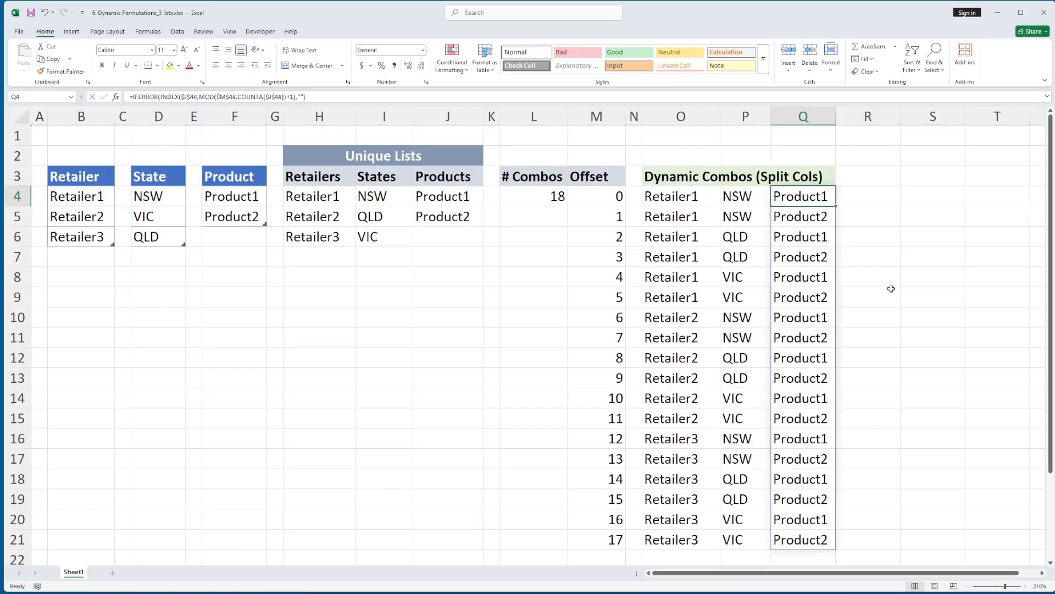
{"action": "key", "text": "F2"}
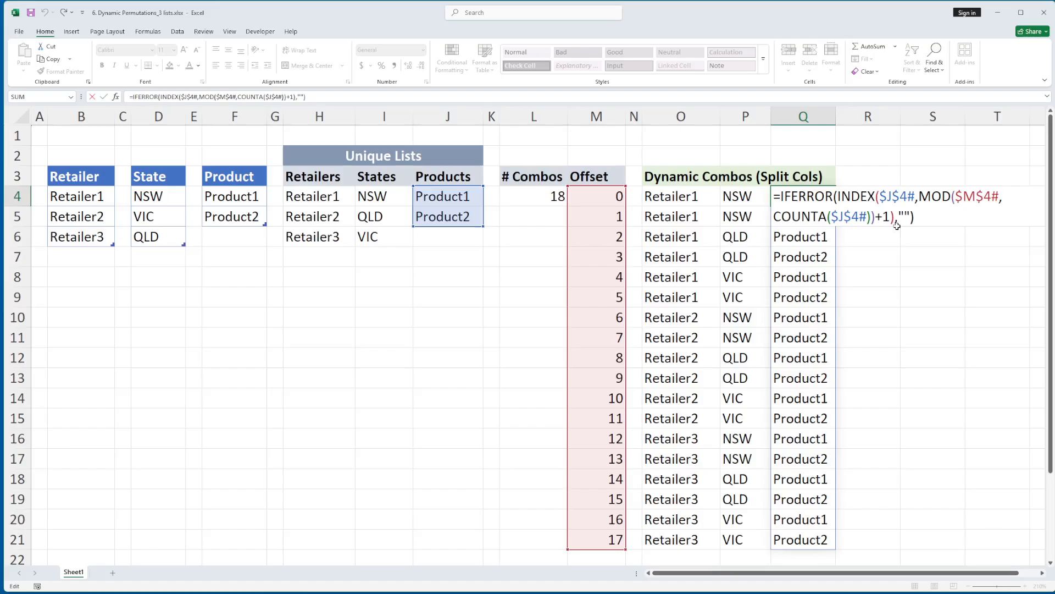
{"action": "left_click_drag", "start_coordinate": [937, 219], "coordinate": [769, 196]}
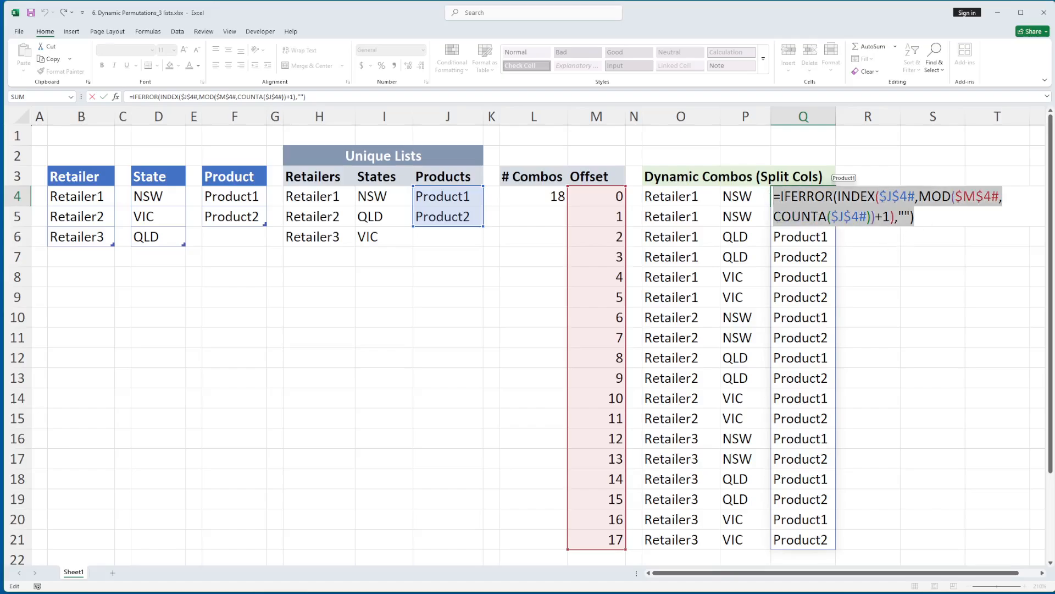
{"action": "double_click", "coordinate": [884, 196]}
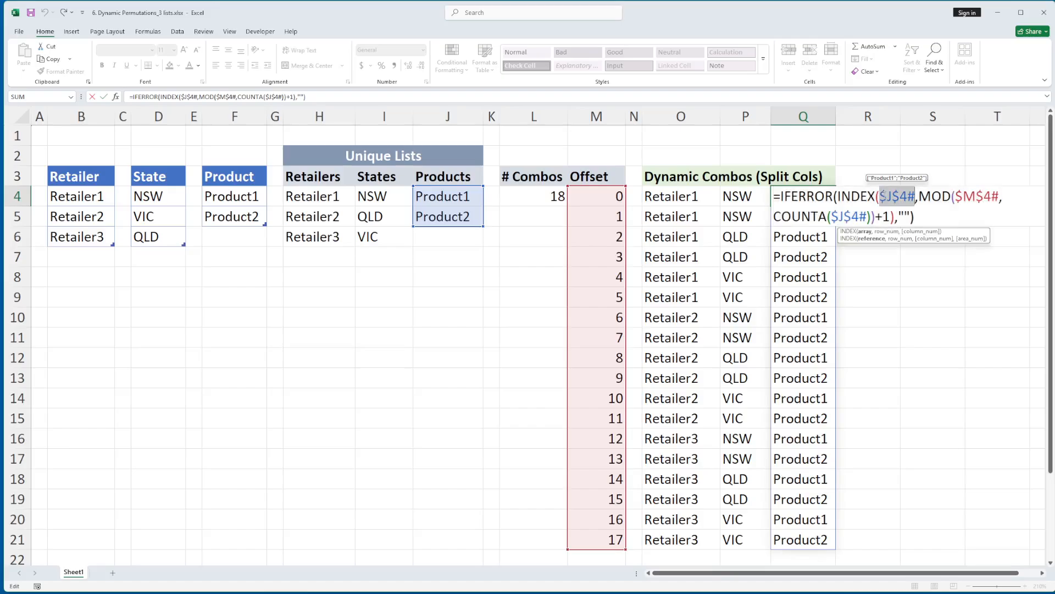
{"action": "double_click", "coordinate": [977, 197]}
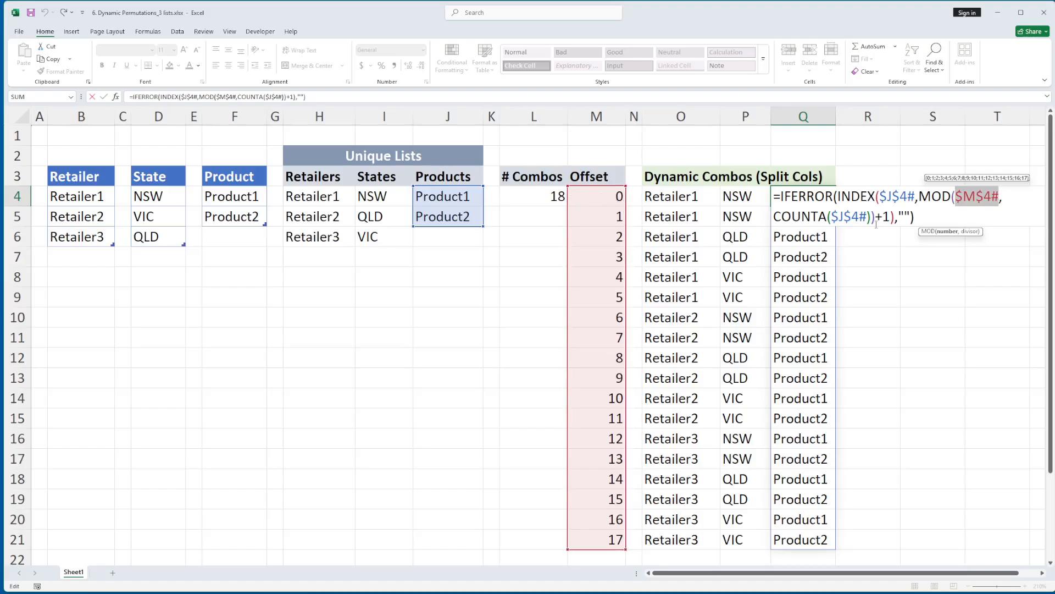
{"action": "double_click", "coordinate": [849, 216]}
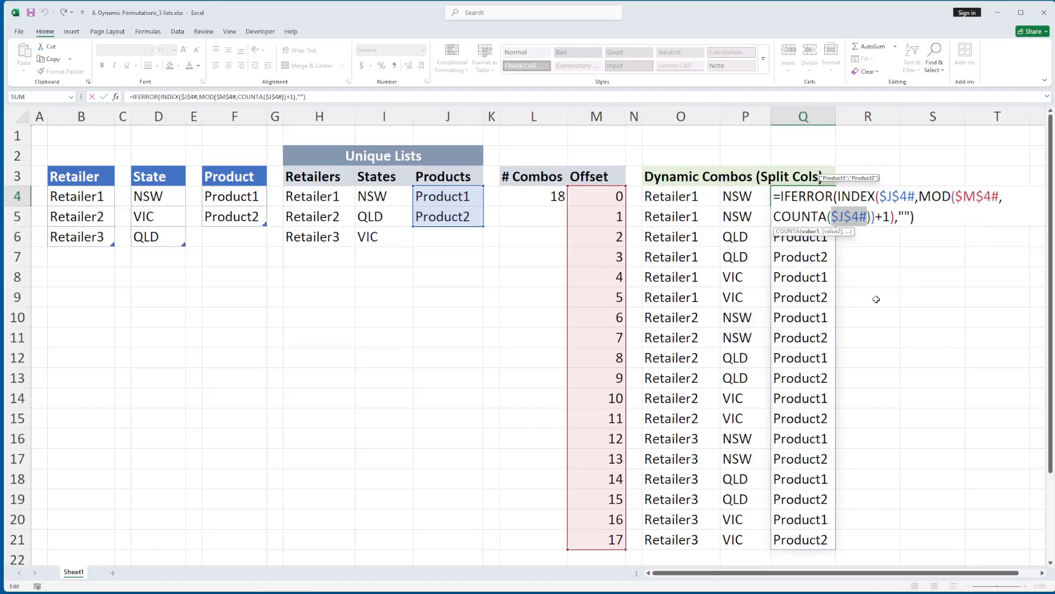
{"action": "key", "text": "Escape"}
{"action": "left_click", "coordinate": [818, 217]}
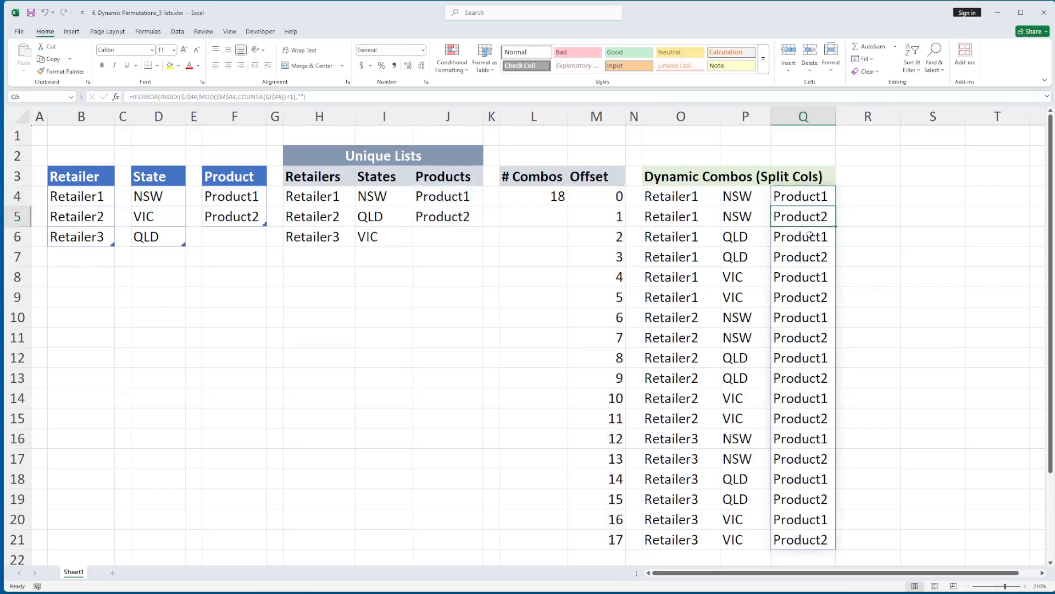
{"action": "left_click", "coordinate": [809, 239]}
{"action": "left_click", "coordinate": [808, 258]}
{"action": "left_click", "coordinate": [807, 278]}
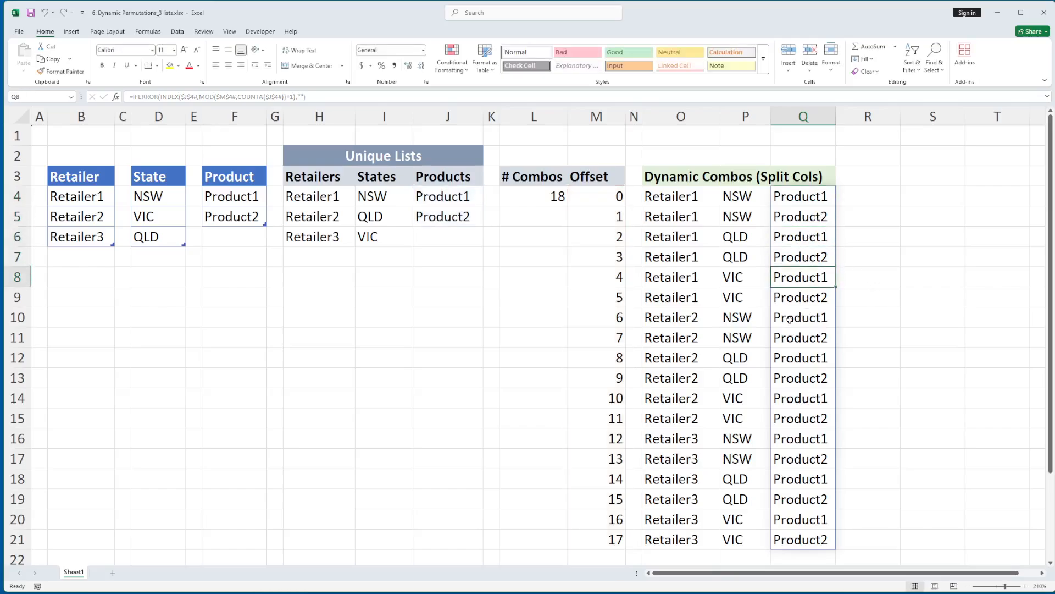
Review the separate retailer, state and product formulas in O4, P4 and Q4 side by side
{"action": "left_click", "coordinate": [687, 200]}
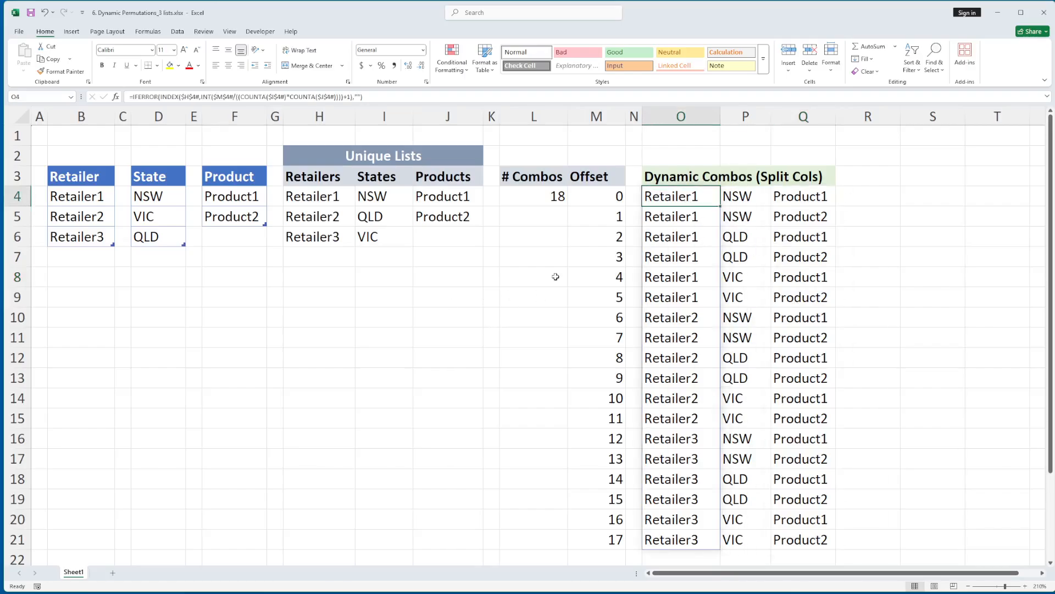
{"action": "left_click", "coordinate": [744, 197]}
{"action": "left_click", "coordinate": [795, 200]}
{"action": "left_click", "coordinate": [754, 198]}
{"action": "left_click", "coordinate": [701, 200]}
Try referencing the whole spilled retailer column from cell I10 with =O4#, and clear the cell
{"action": "left_click", "coordinate": [389, 316]}
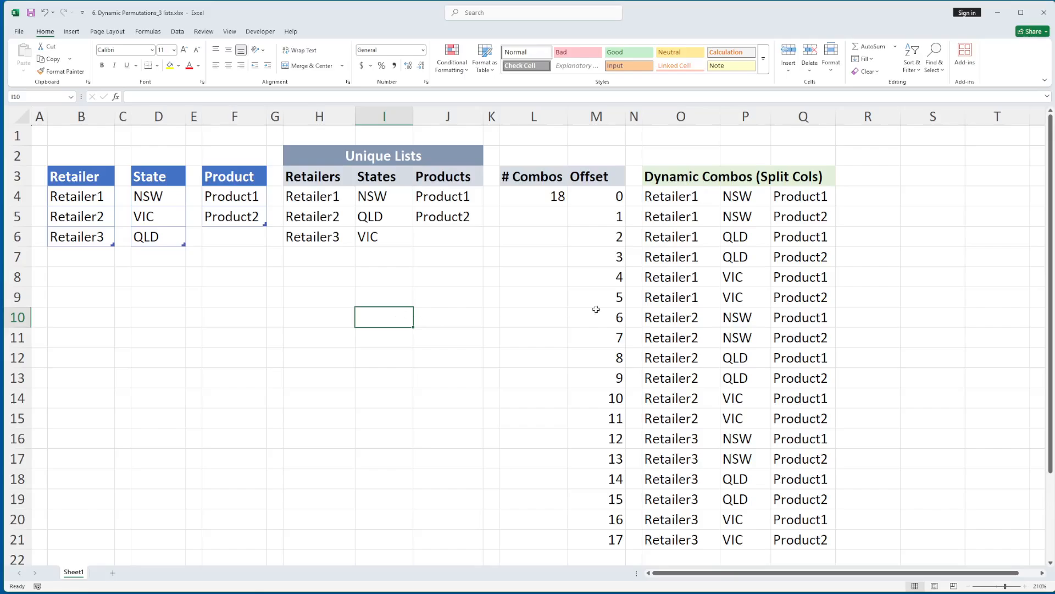
{"action": "type", "text": "="}
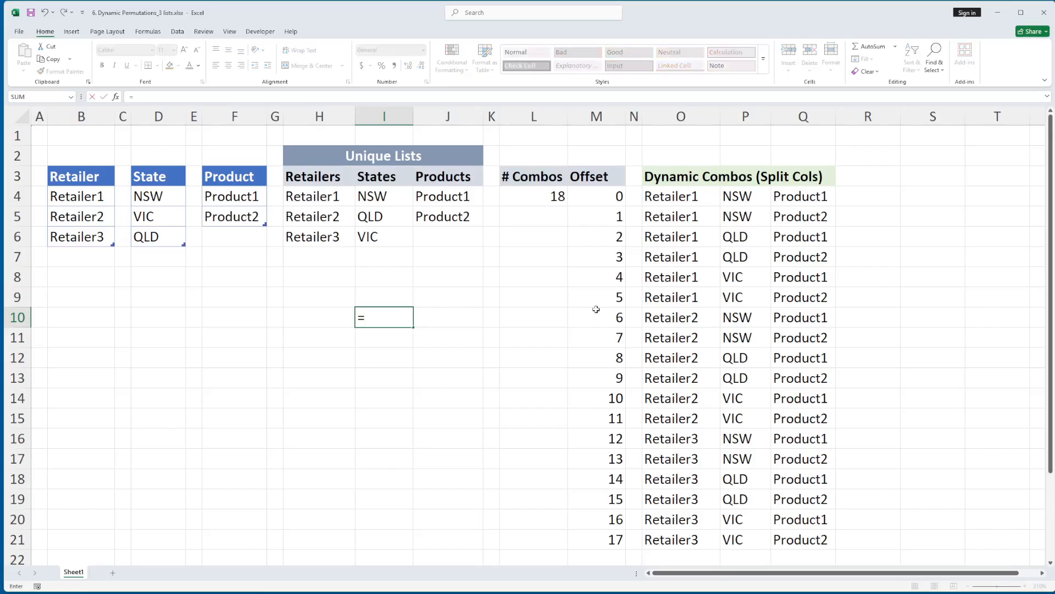
{"action": "left_click", "coordinate": [679, 198]}
{"action": "type", "text": "#"}
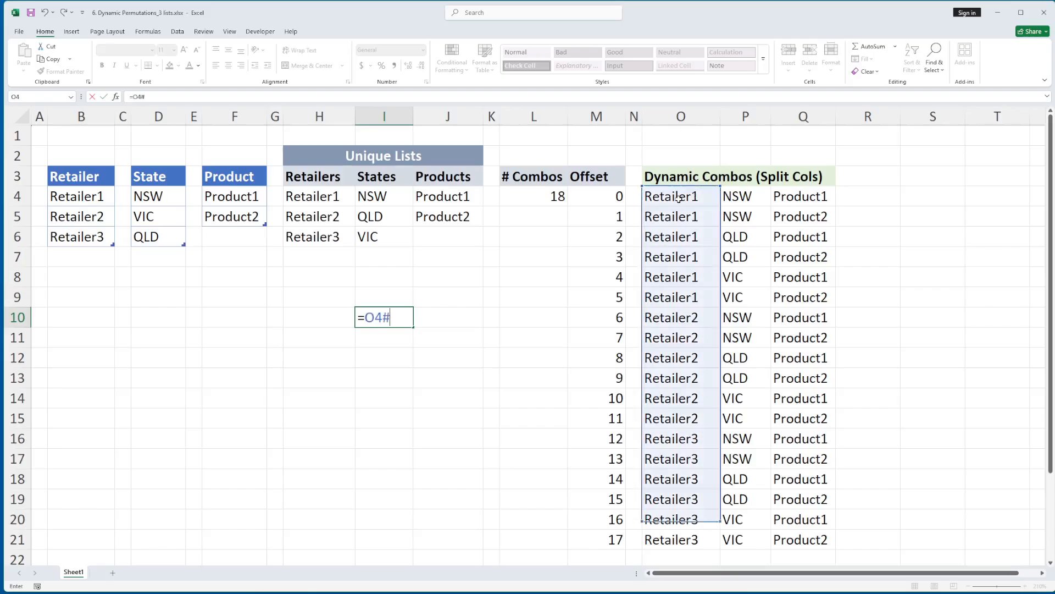
{"action": "key", "text": "Return"}
{"action": "key", "text": "Up"}
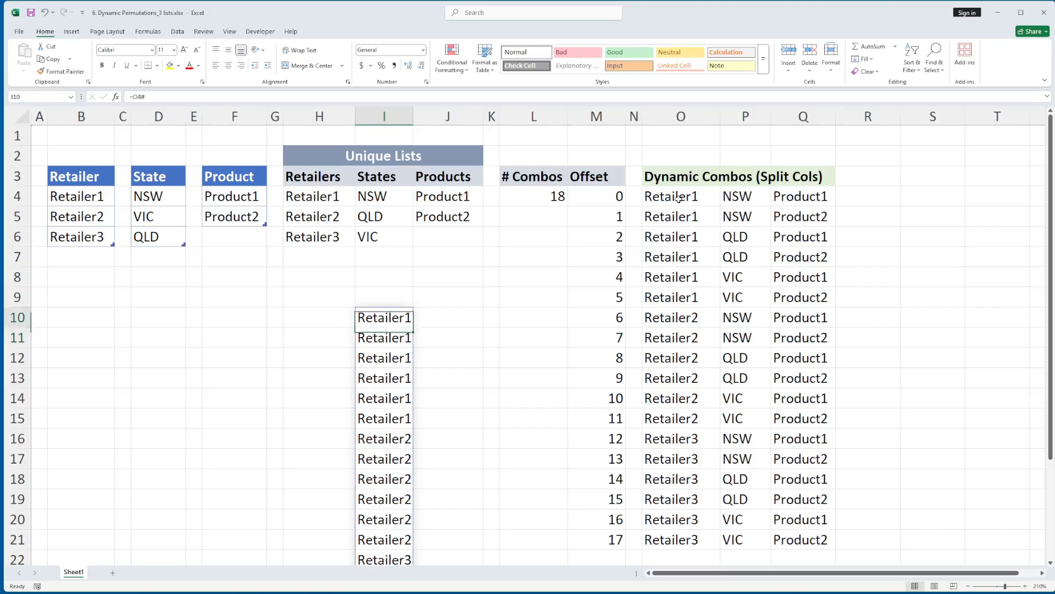
{"action": "key", "text": "Delete"}
Try the lookup =XLOOKUP("Retailer2",O4#,P4#) on the spilled retailer and state columns in I10, and clear the cell
{"action": "type", "text": "=xl"}
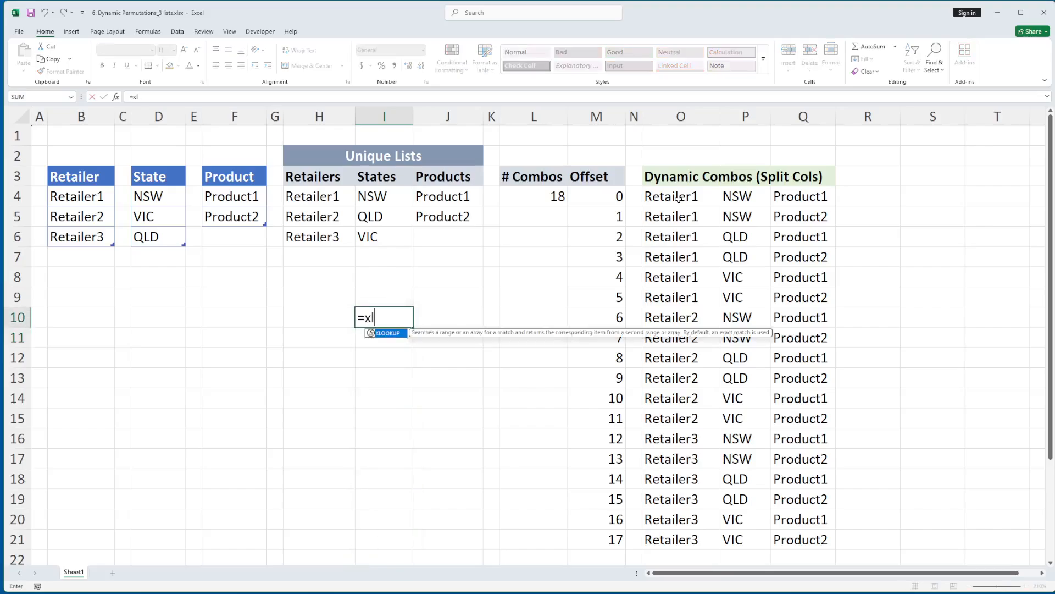
{"action": "key", "text": "Tab"}
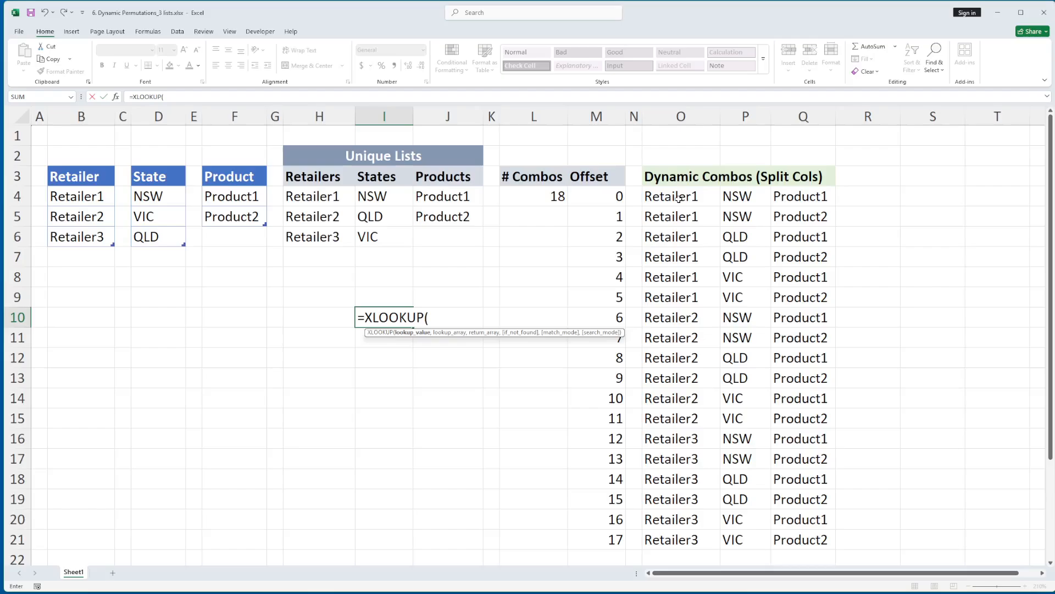
{"action": "type", "text": "R"}
{"action": "key", "text": "BackSpace"}
{"action": "type", "text": "\"Retailer2\","}
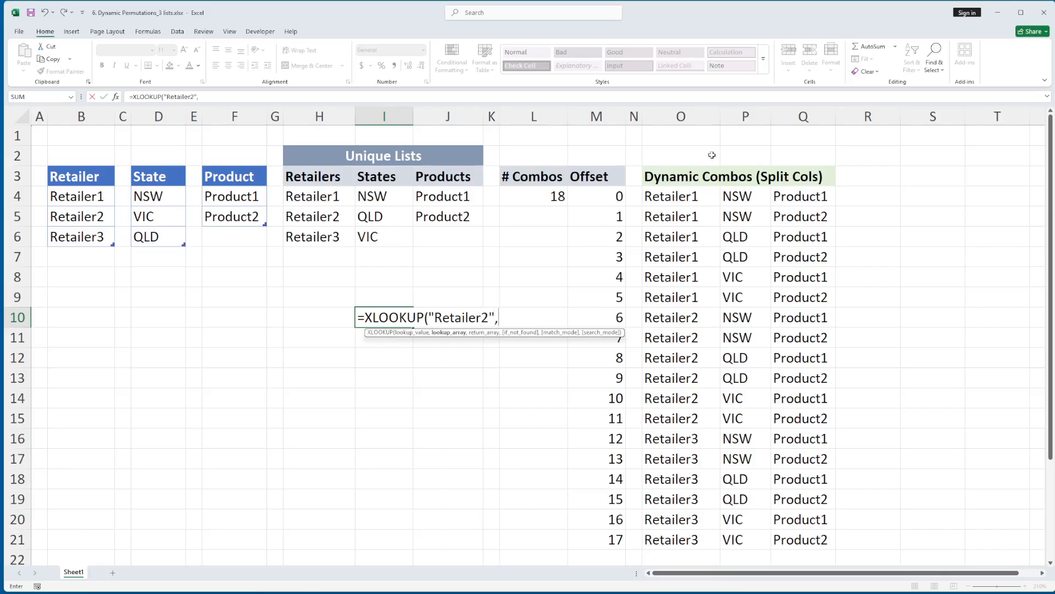
{"action": "left_click", "coordinate": [669, 199]}
{"action": "type", "text": "#"}
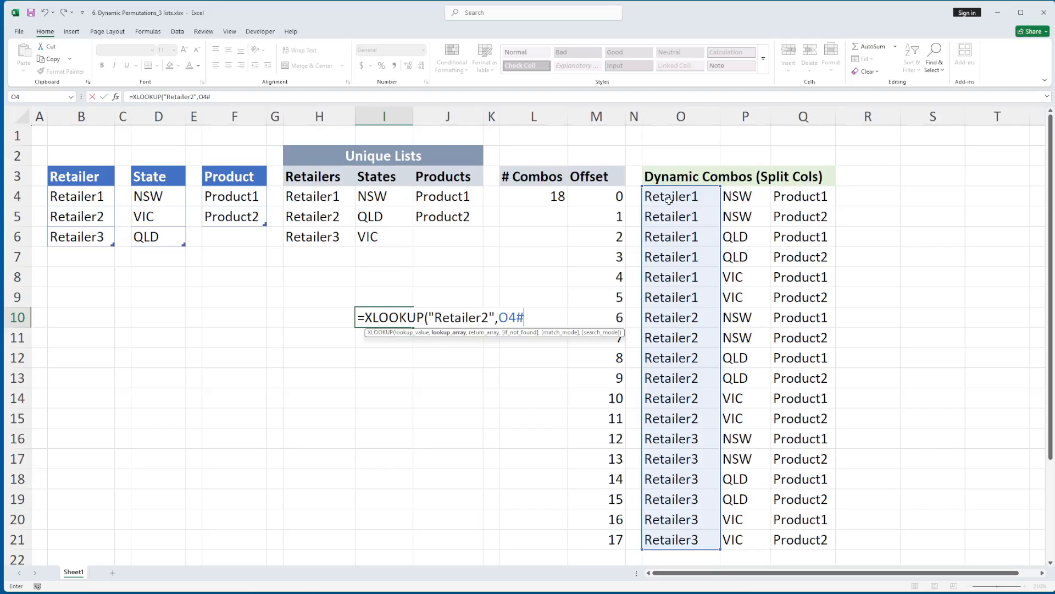
{"action": "type", "text": ","}
{"action": "left_click", "coordinate": [757, 194]}
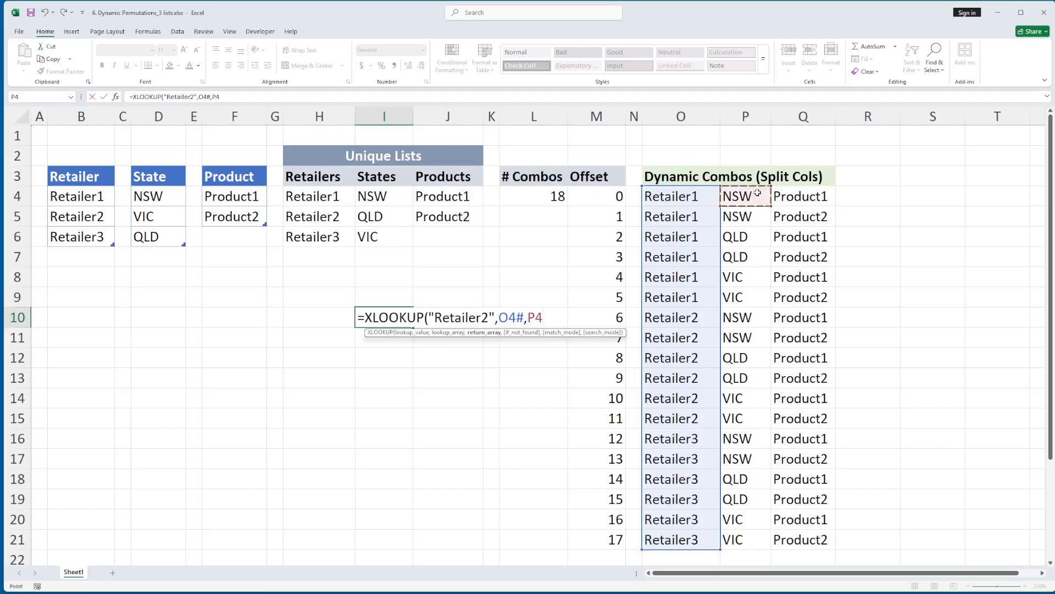
{"action": "type", "text": "#"}
{"action": "key", "text": "Return"}
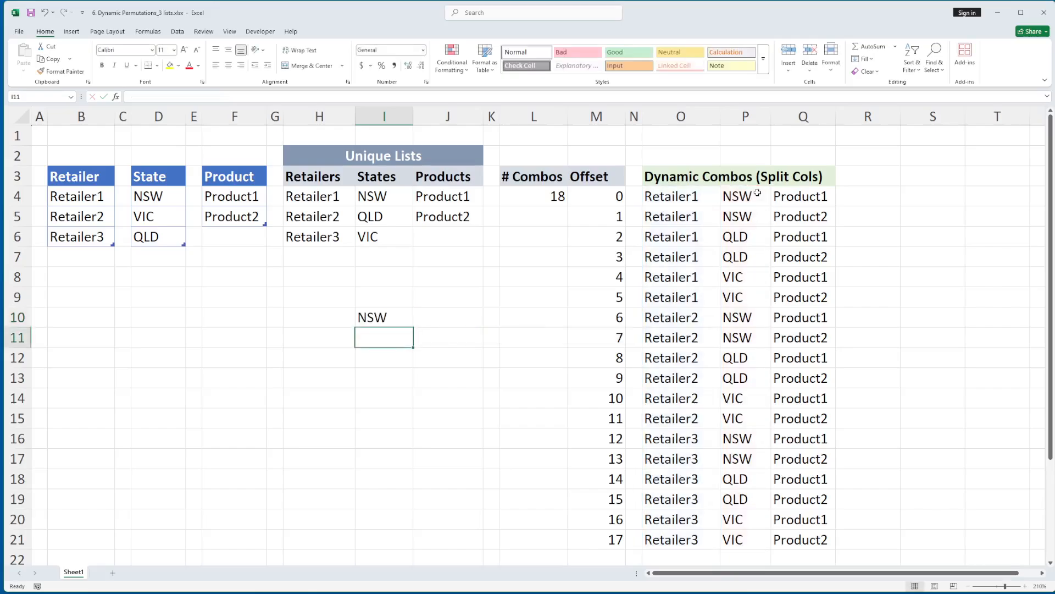
{"action": "key", "text": "Up"}
{"action": "key", "text": "Delete"}
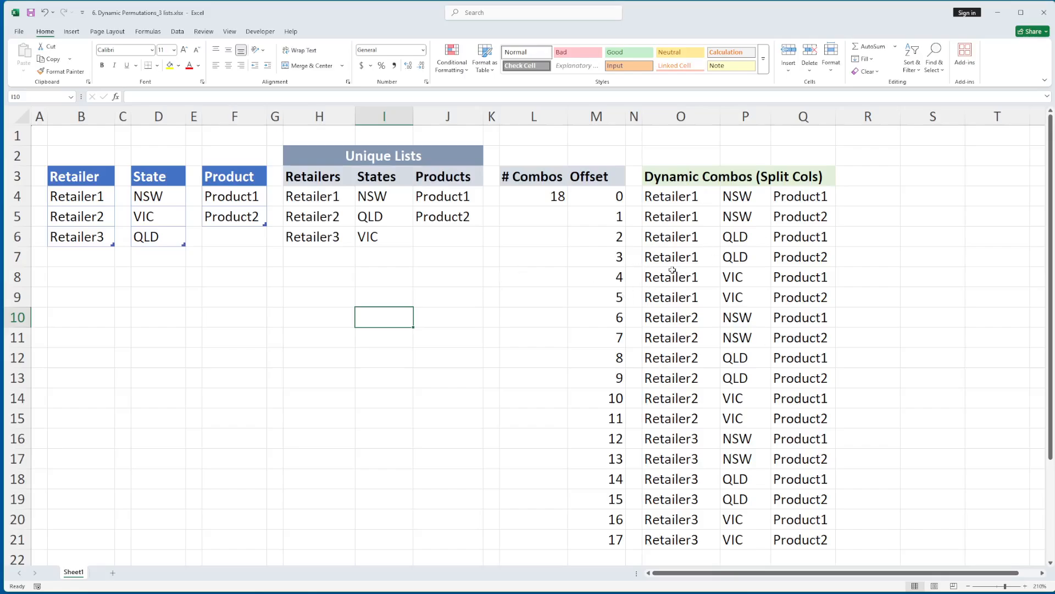
Add Retailer5 as a new row of the Retailer table in B7
{"action": "left_click", "coordinate": [87, 242]}
{"action": "key", "text": "Down"}
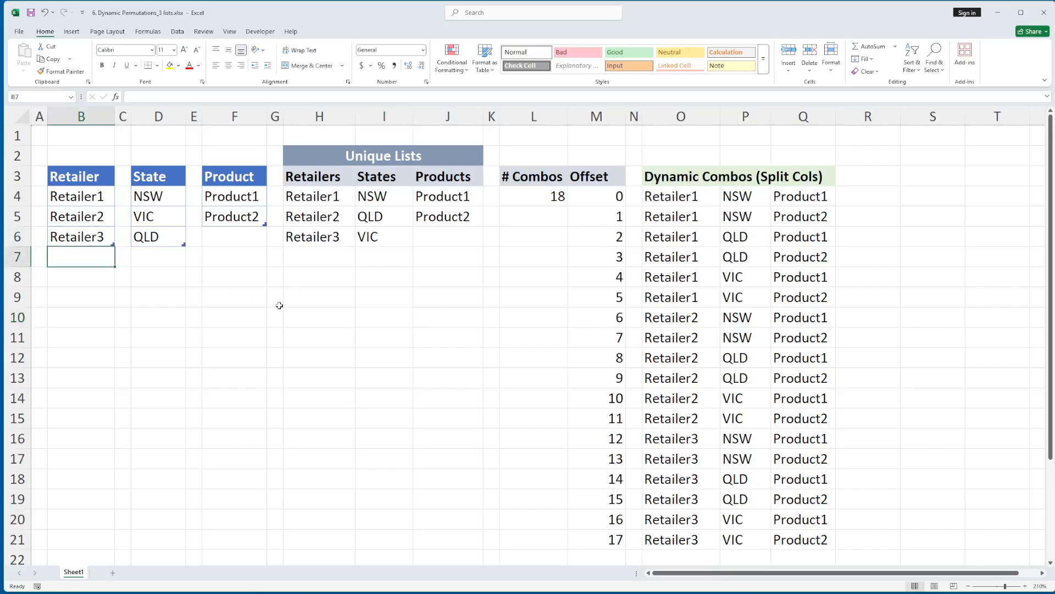
{"action": "type", "text": "Retailer"}
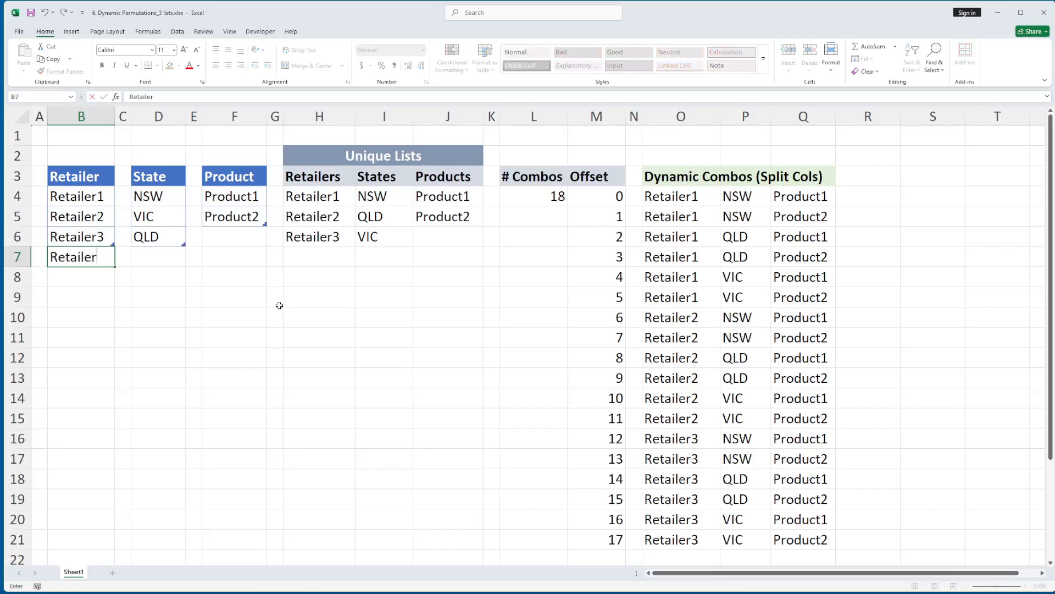
{"action": "type", "text": "5"}
{"action": "key", "text": "Return"}
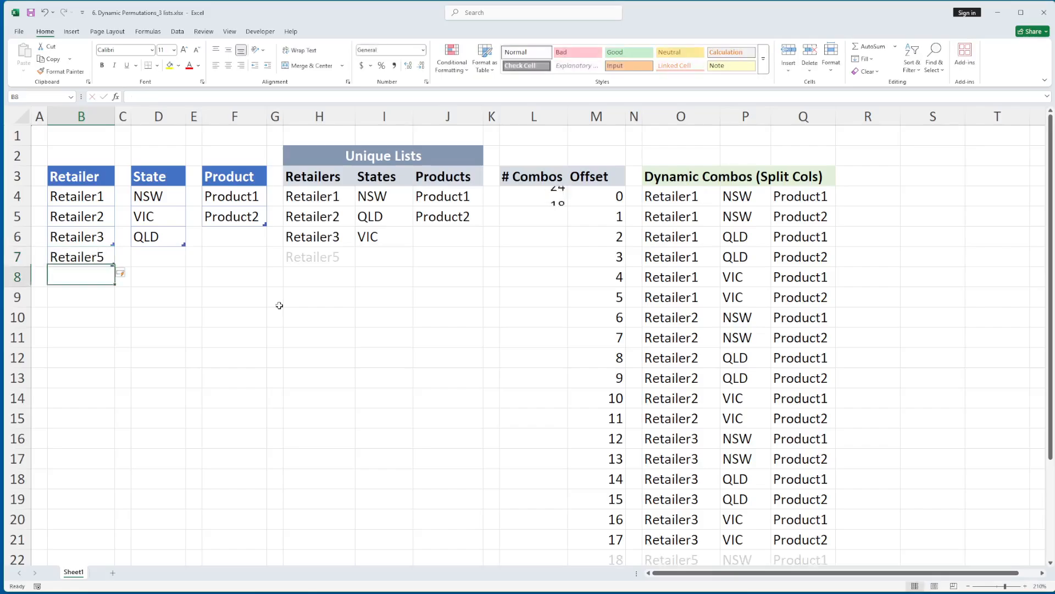
{"action": "key", "text": "Up"}
Check the unique Retailers list, combination count, offset sequence and spilled combination rows for the added Retailer5
{"action": "left_click_drag", "start_coordinate": [324, 194], "coordinate": [324, 260]}
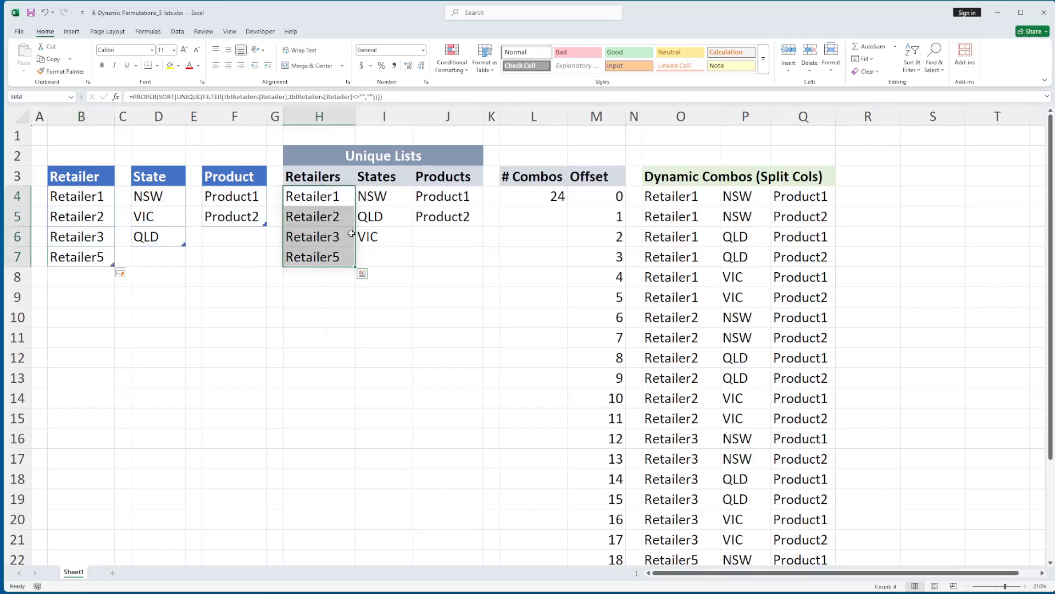
{"action": "left_click", "coordinate": [532, 200]}
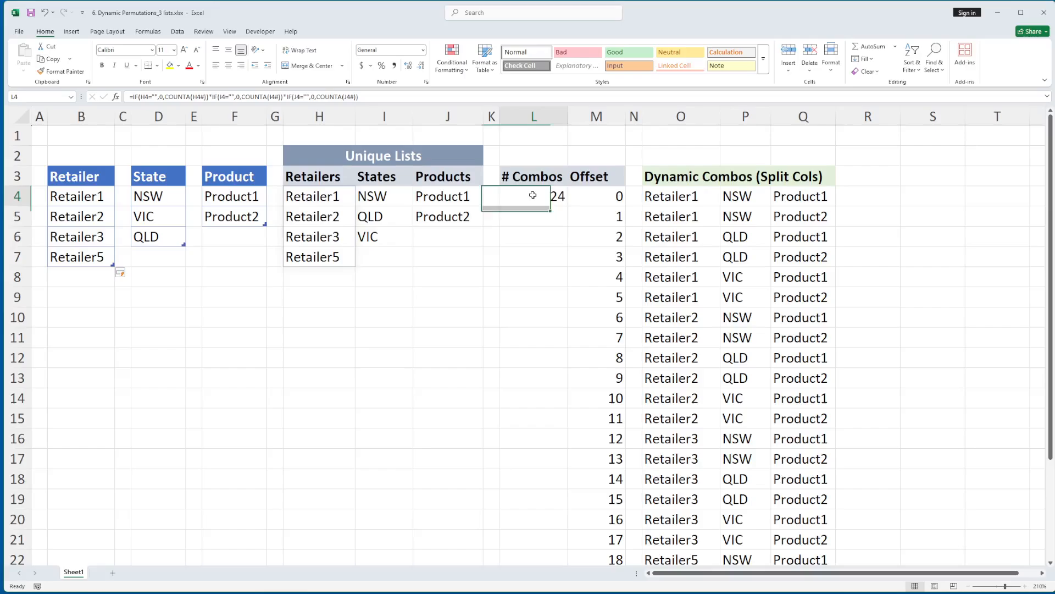
{"action": "left_click", "coordinate": [617, 201]}
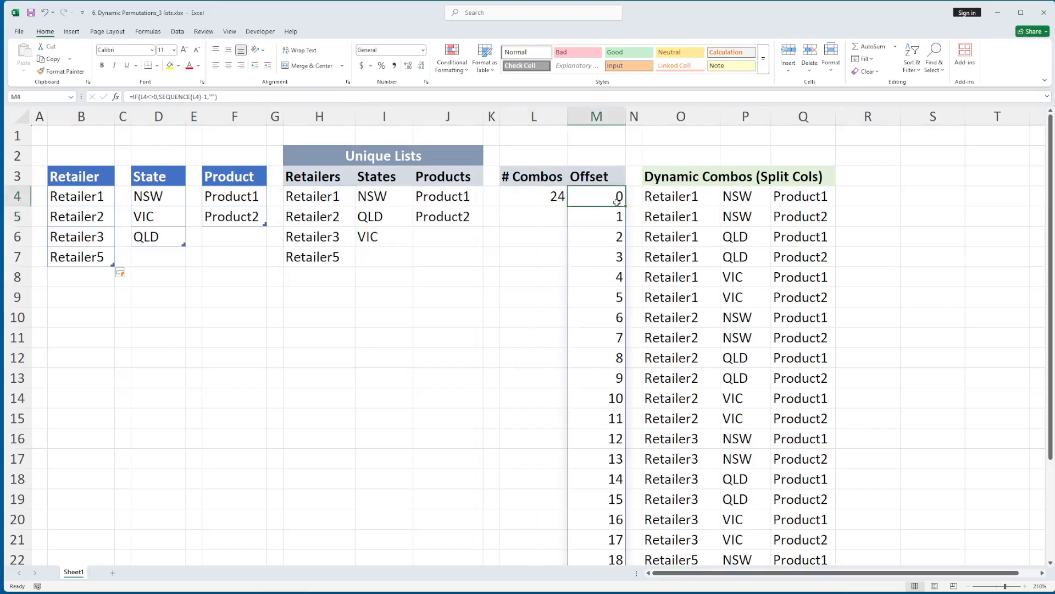
{"action": "key", "text": "ctrl+Down"}
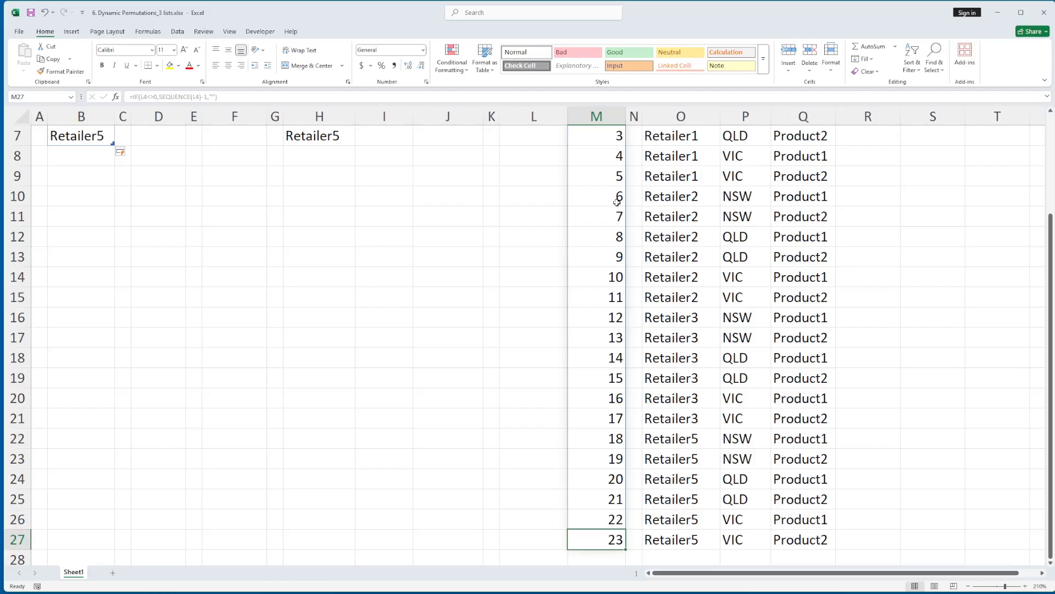
{"action": "key", "text": "ctrl+Up"}
{"action": "left_click", "coordinate": [681, 393]}
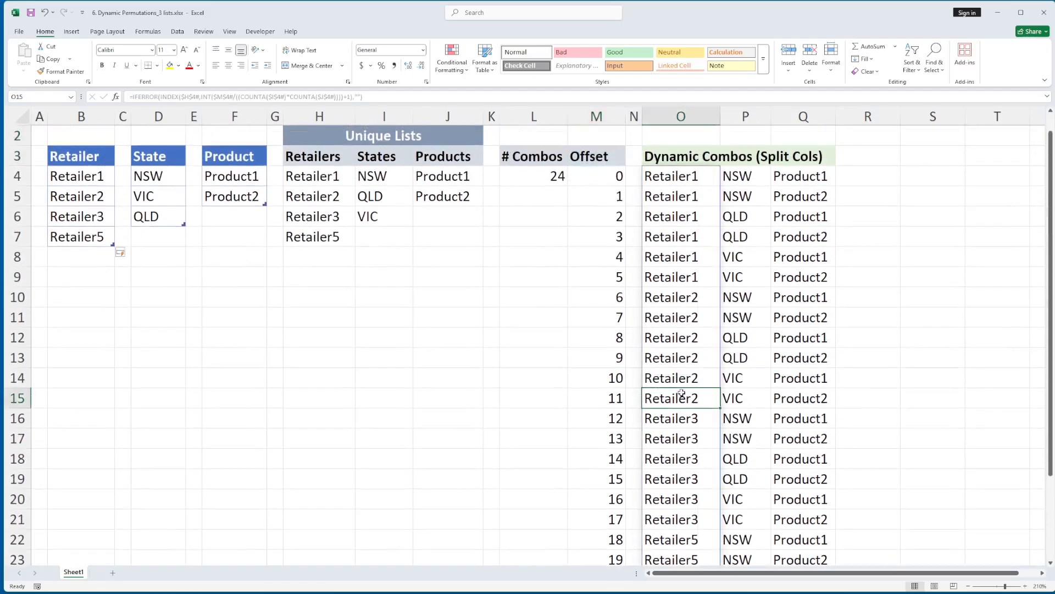
{"action": "key", "text": "ctrl+Down"}
{"action": "left_click_drag", "start_coordinate": [694, 299], "coordinate": [781, 397]}
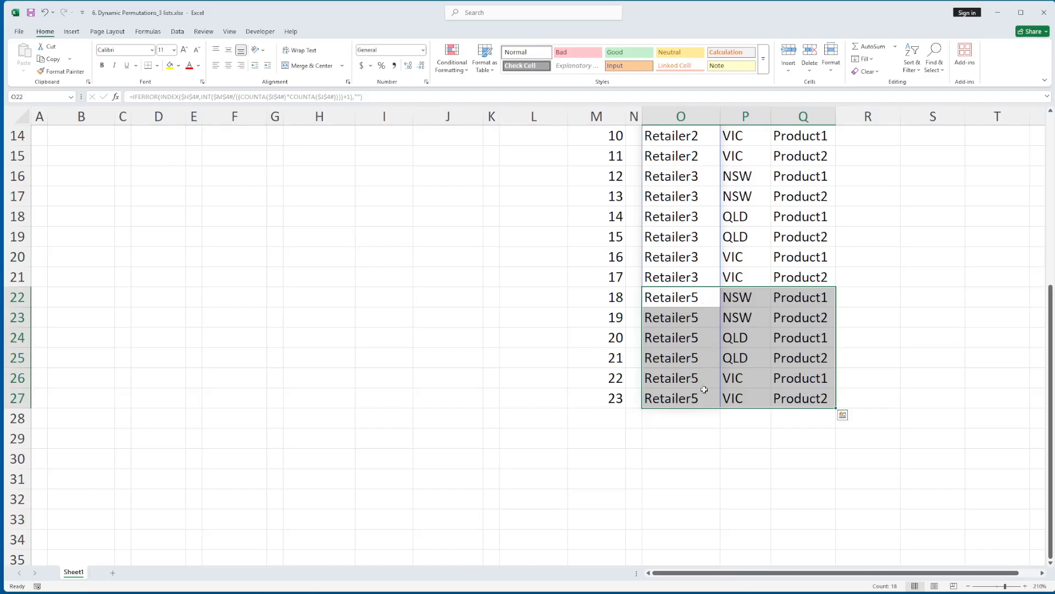
{"action": "scroll", "coordinate": [704, 389], "scroll_direction": "up", "scroll_amount": 5}
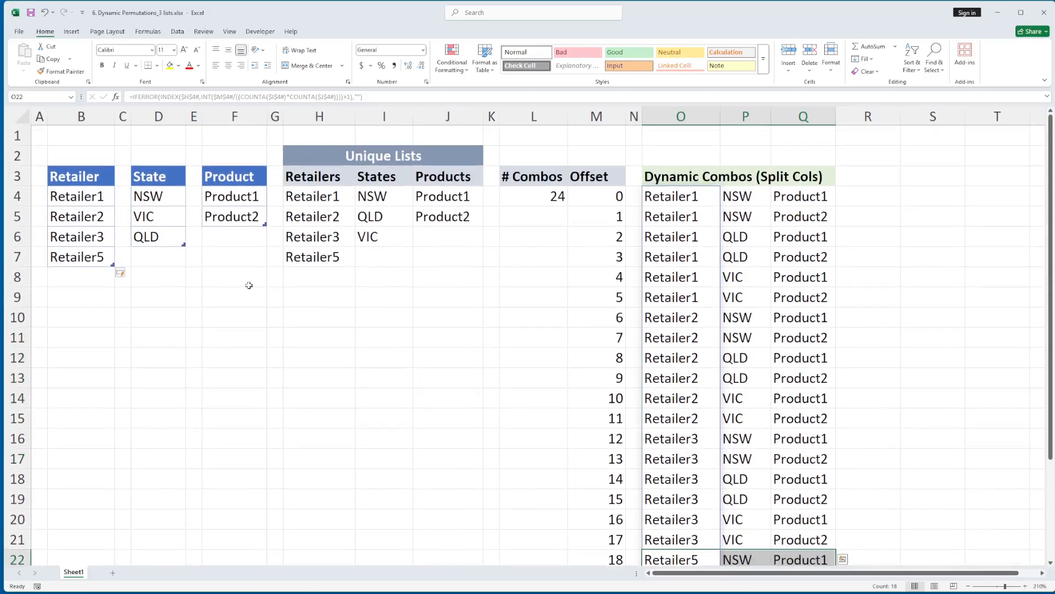
Add Retailer4 as a new row of the Retailer table in B8
{"action": "left_click", "coordinate": [99, 257]}
{"action": "key", "text": "Down"}
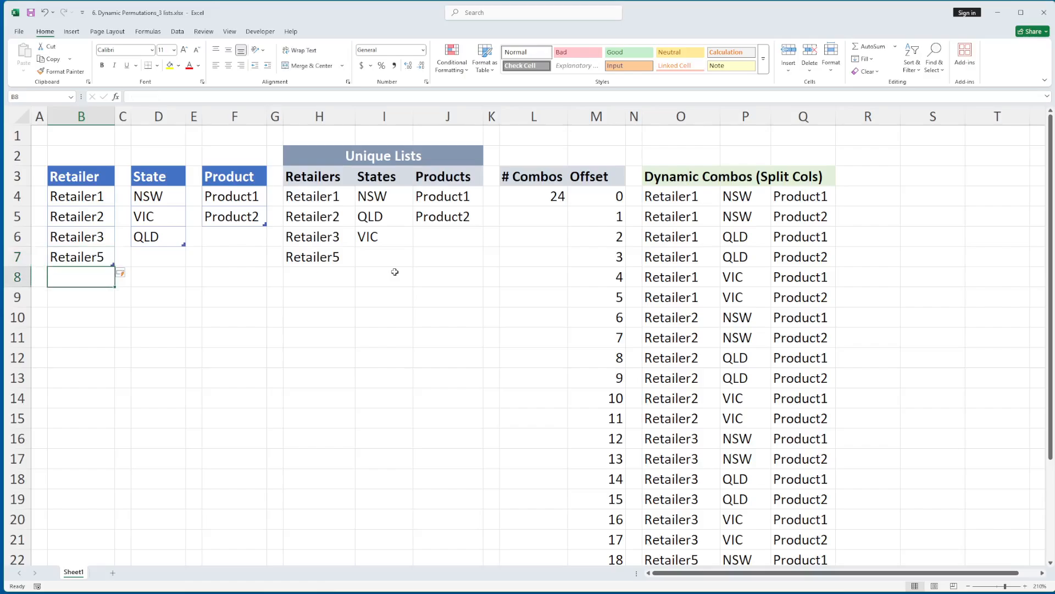
{"action": "type", "text": "Re"}
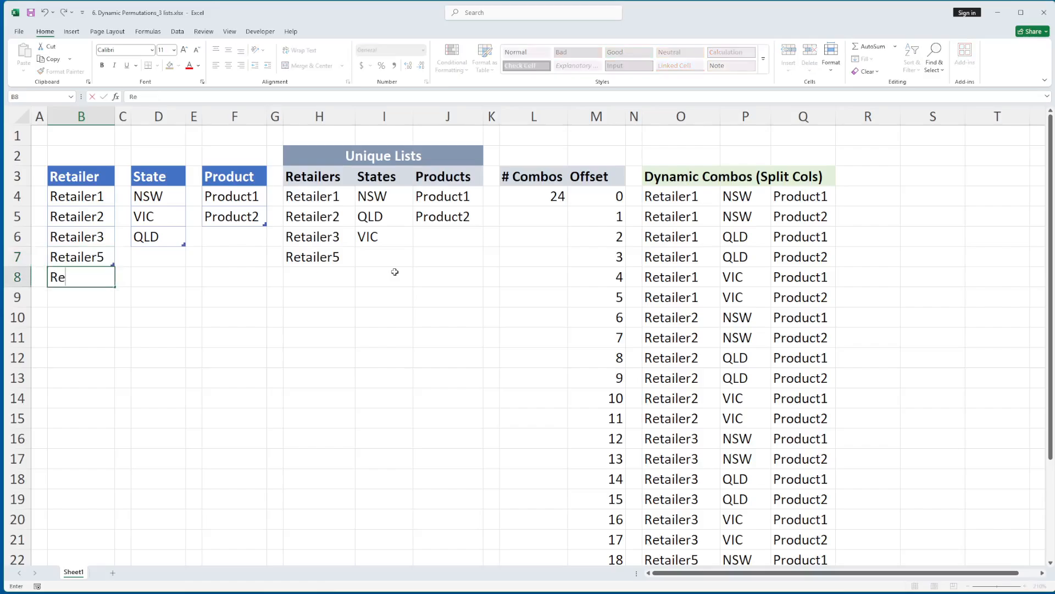
{"action": "type", "text": "tailer4"}
{"action": "key", "text": "Return"}
Check the sorted unique Retailers list, the combination count in L4 and the combination rows for Retailer4
{"action": "left_click_drag", "start_coordinate": [333, 199], "coordinate": [328, 275]}
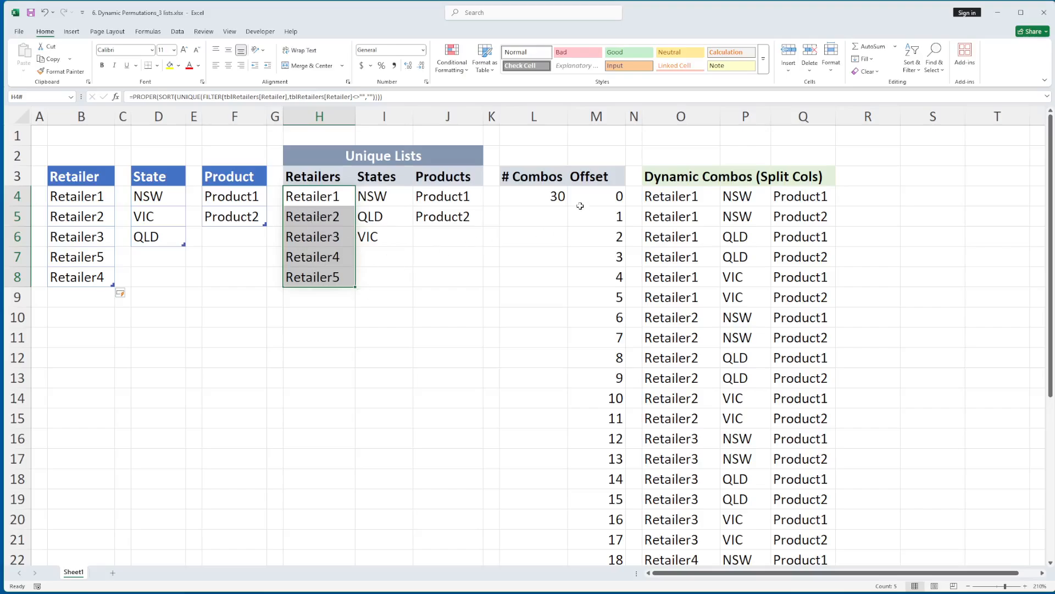
{"action": "left_click", "coordinate": [556, 198]}
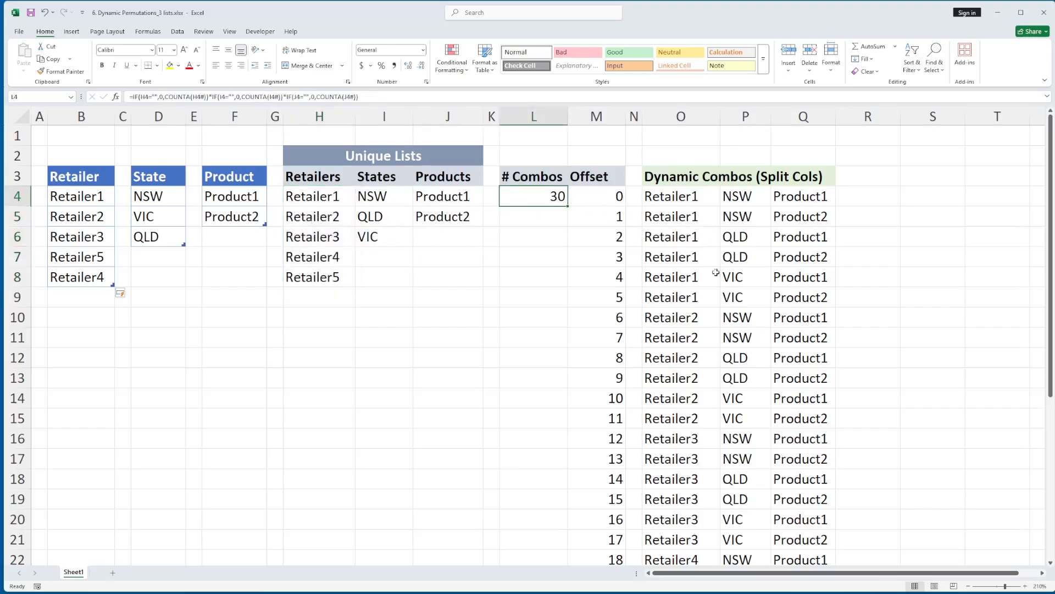
{"action": "scroll", "coordinate": [717, 275], "scroll_direction": "down", "scroll_amount": 5}
{"action": "left_click", "coordinate": [683, 260]}
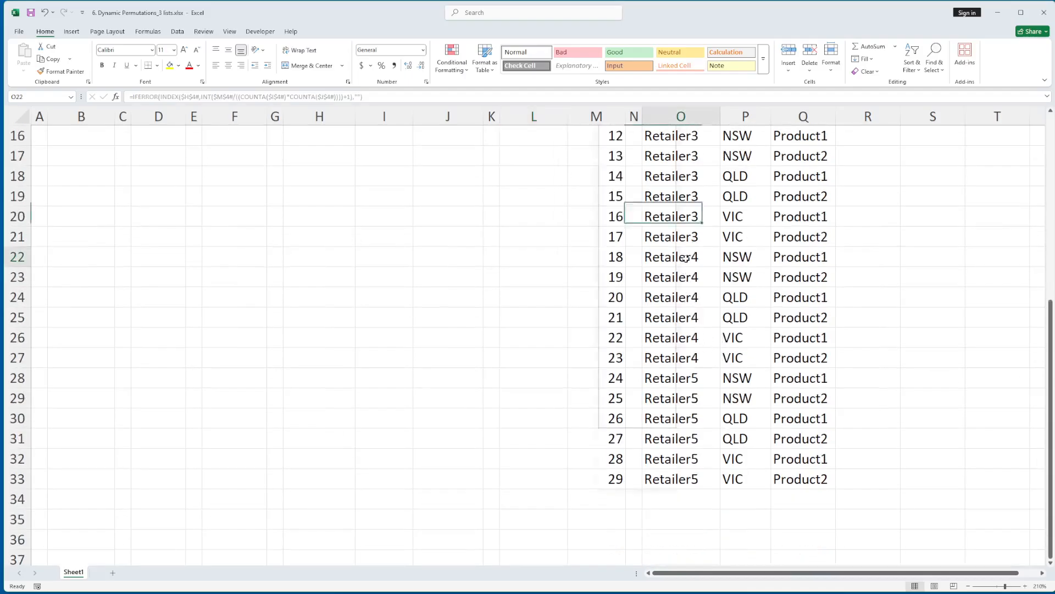
Check the Retailer4 and Retailer5 combination rows and compare the Retailer table's entry order with the sorted unique lists
{"action": "left_click", "coordinate": [782, 260], "text": "shift"}
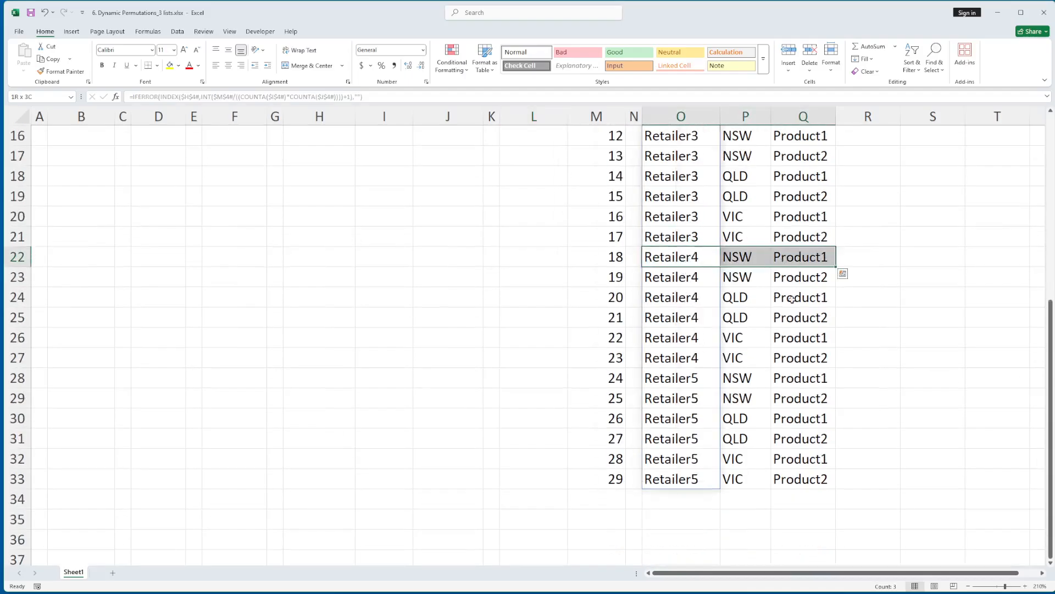
{"action": "left_click", "coordinate": [806, 355], "text": "shift"}
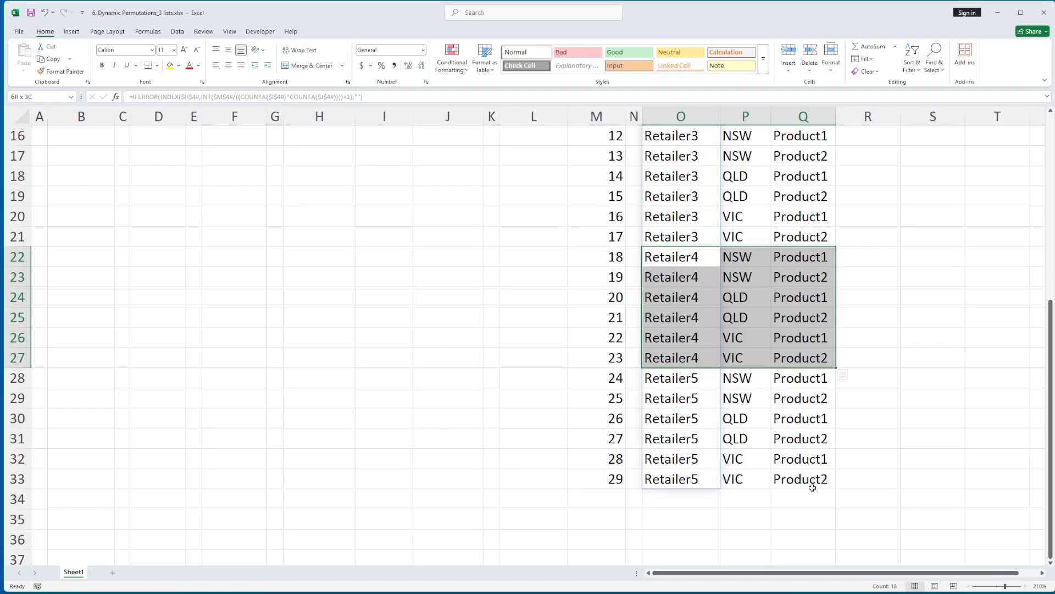
{"action": "left_click", "coordinate": [813, 487], "text": "shift"}
{"action": "left_click", "coordinate": [697, 401]}
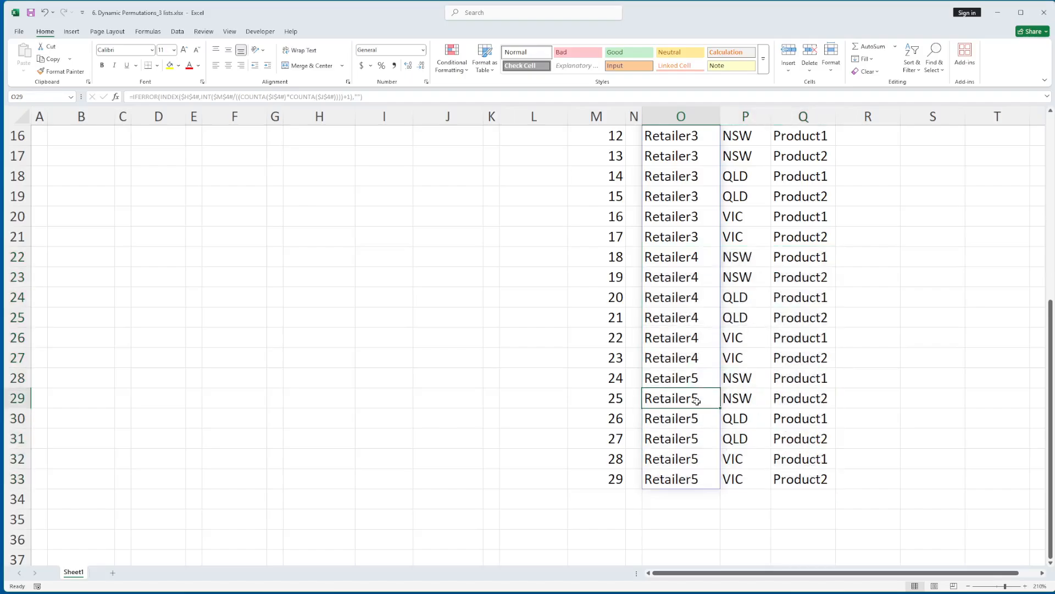
{"action": "scroll", "coordinate": [697, 401], "scroll_direction": "up", "scroll_amount": 5}
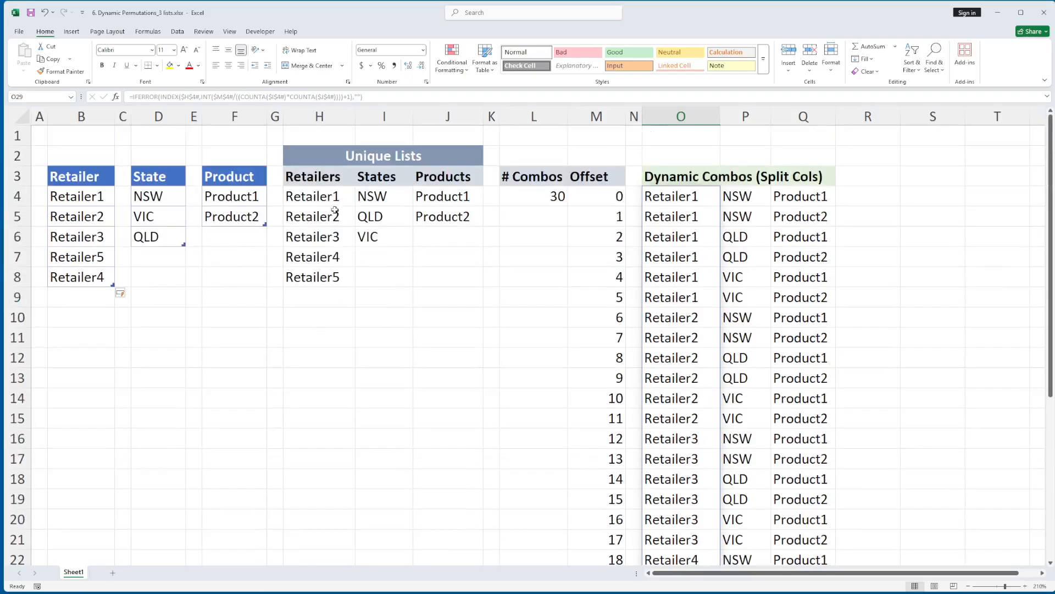
{"action": "left_click_drag", "start_coordinate": [329, 198], "coordinate": [455, 268]}
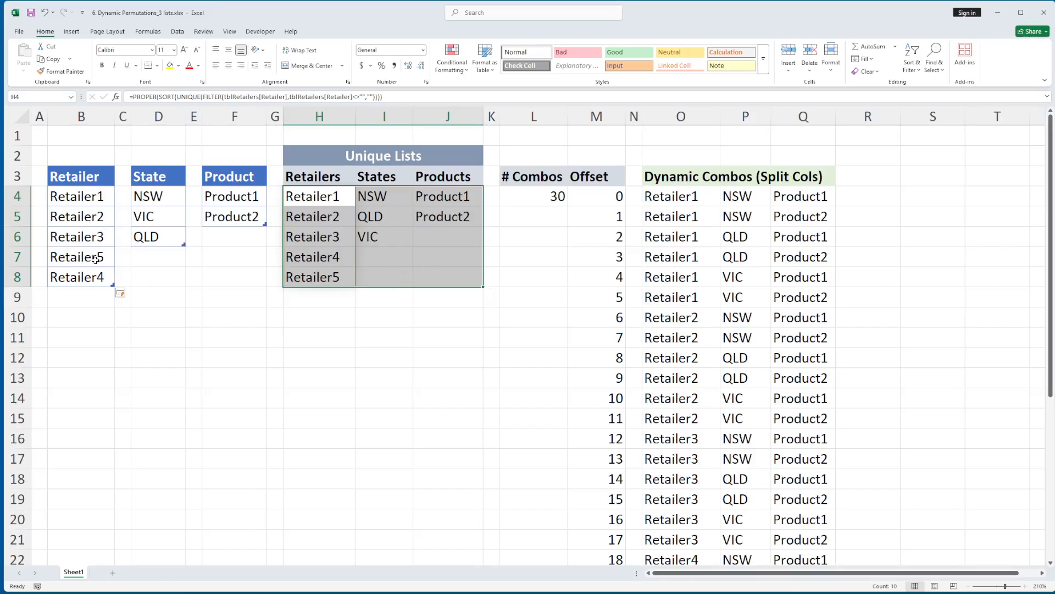
{"action": "left_click_drag", "start_coordinate": [107, 197], "coordinate": [102, 275]}
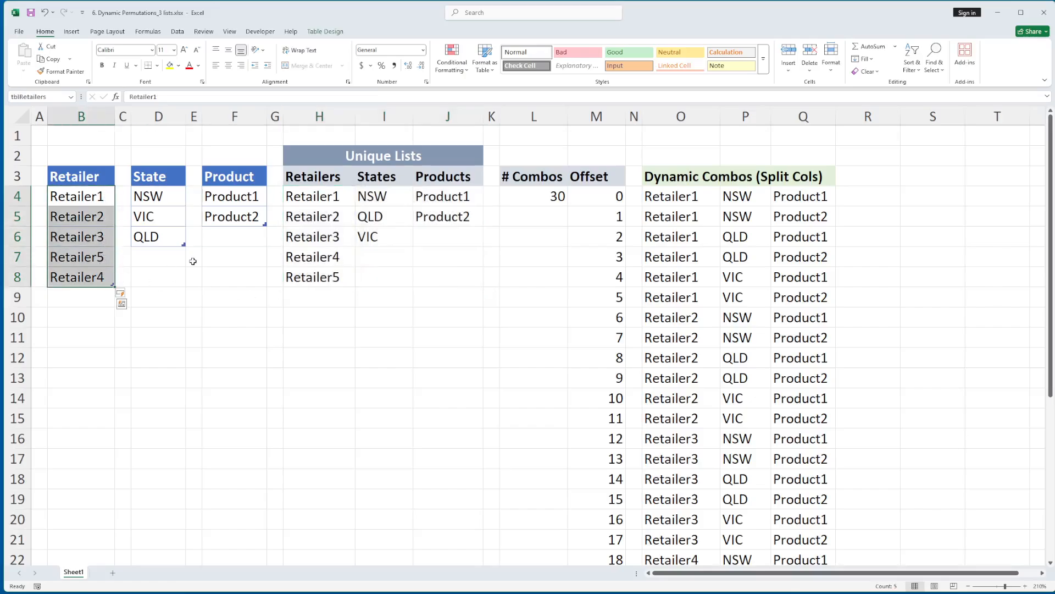
{"action": "left_click", "coordinate": [332, 277]}
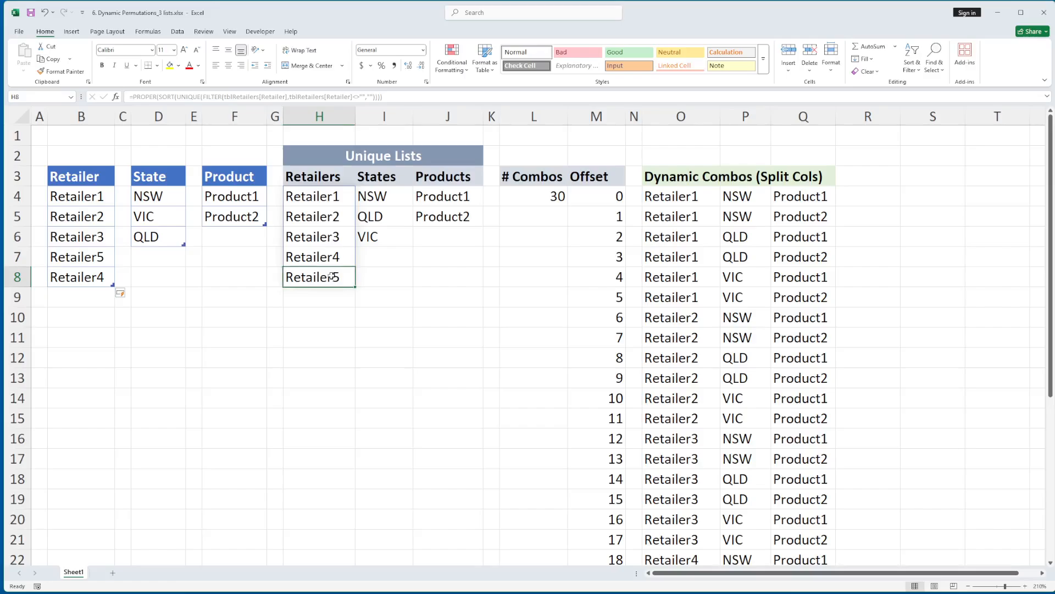
Add act in lowercase as a new row of the State table in D7
{"action": "left_click", "coordinate": [159, 251]}
{"action": "type", "text": "a"}
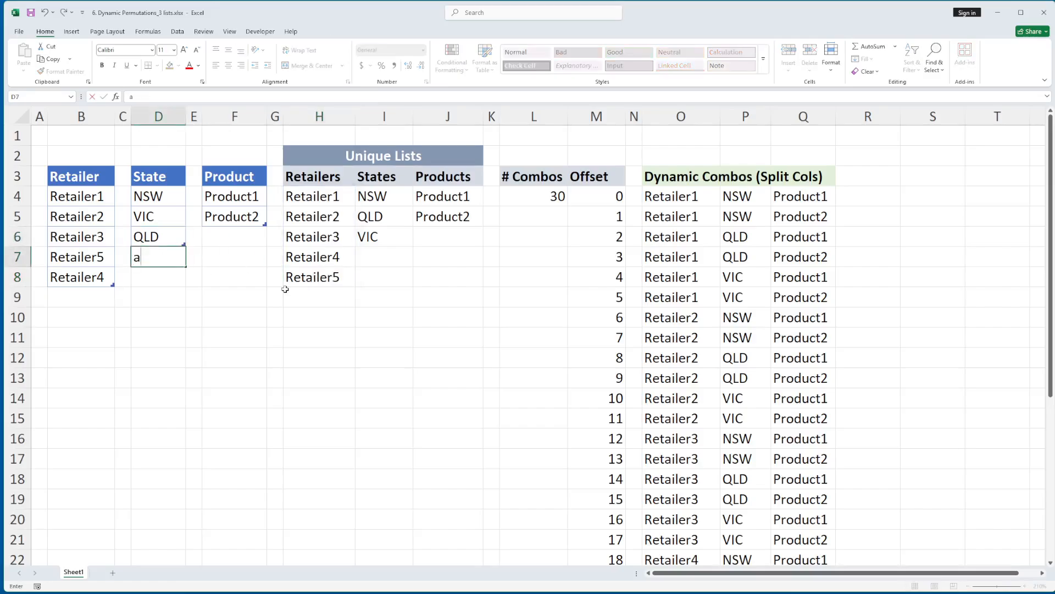
{"action": "type", "text": "ct"}
{"action": "key", "text": "ctrl+Return"}
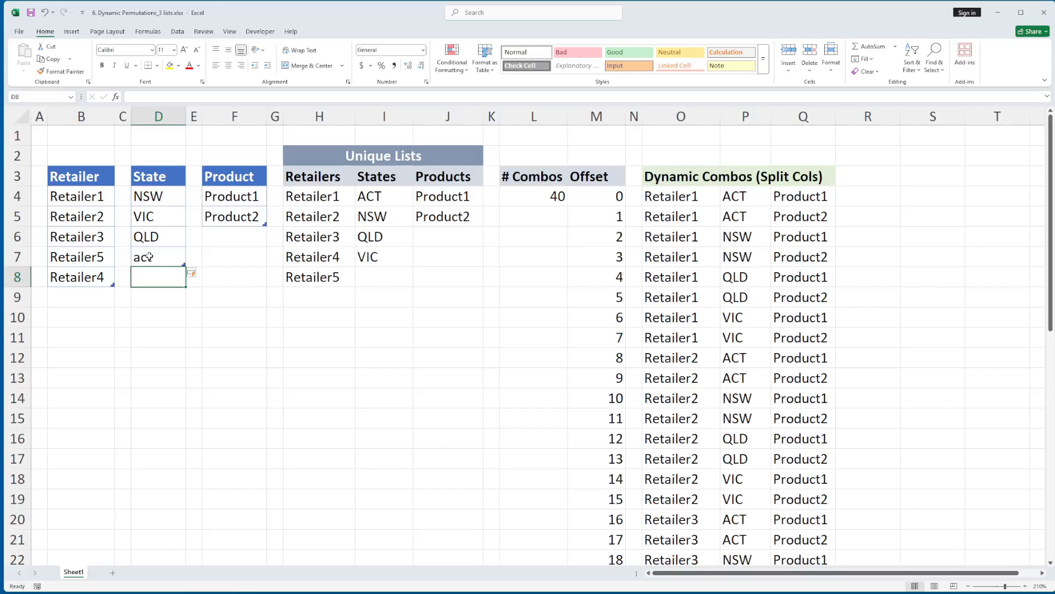
Check the new state's case and sort order in the unique States list and its rows in the state combinations column
{"action": "left_click", "coordinate": [358, 198]}
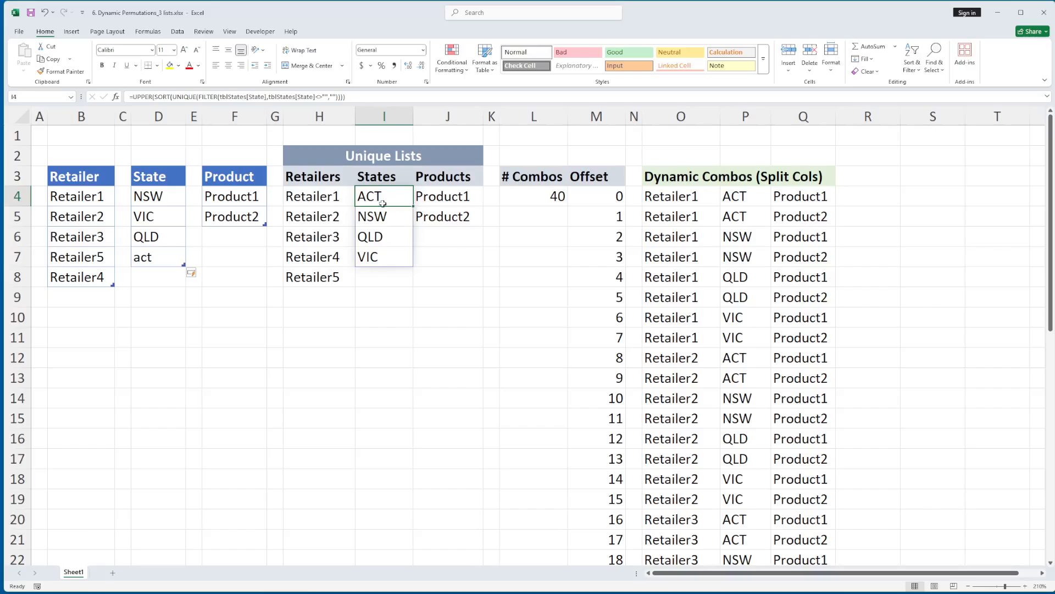
{"action": "left_click", "coordinate": [697, 196]}
{"action": "left_click", "coordinate": [738, 199]}
{"action": "key", "text": "shift+Down"}
{"action": "key", "text": "shift+Down"}
{"action": "key", "text": "shift+Down"}
{"action": "key", "text": "shift+Down"}
{"action": "key", "text": "shift+Down"}
{"action": "key", "text": "shift+Down"}
{"action": "key", "text": "shift+Down"}
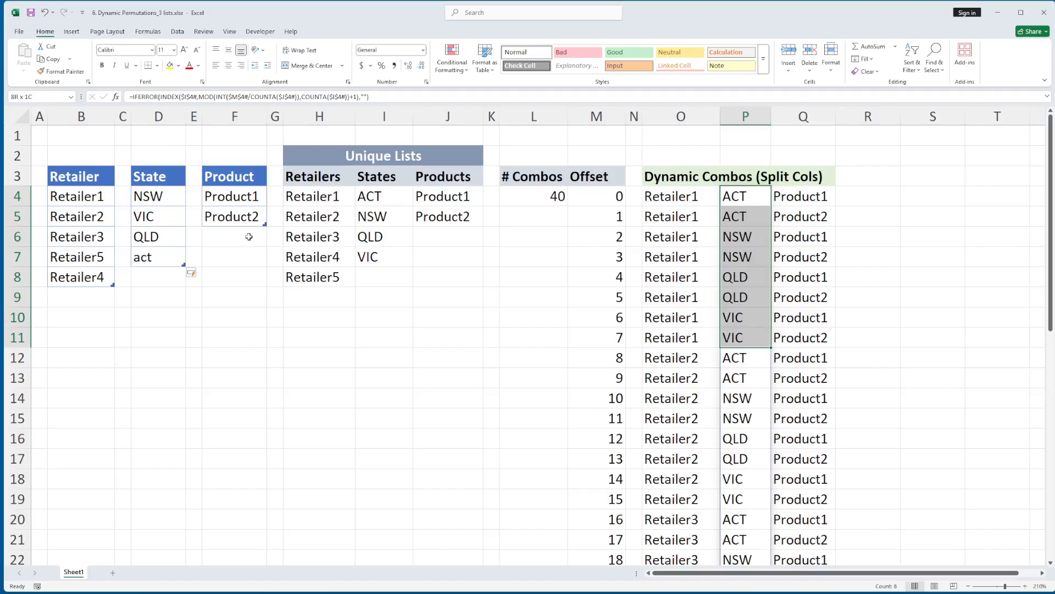
{"action": "left_click", "coordinate": [767, 416]}
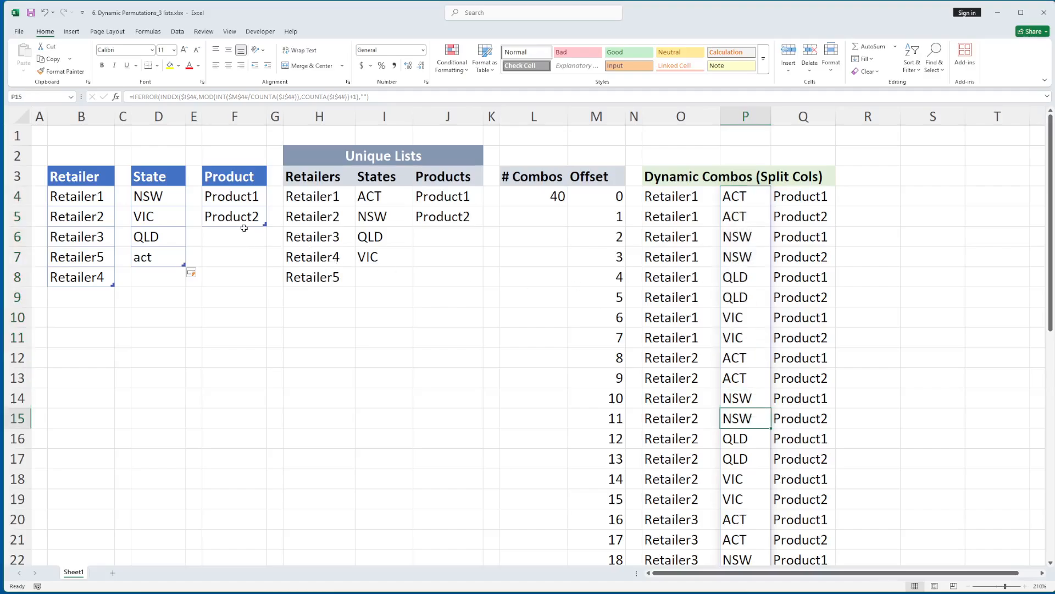
Add Product3 as a new row of the Product table in F6
{"action": "left_click", "coordinate": [230, 237]}
{"action": "type", "text": "Prod"}
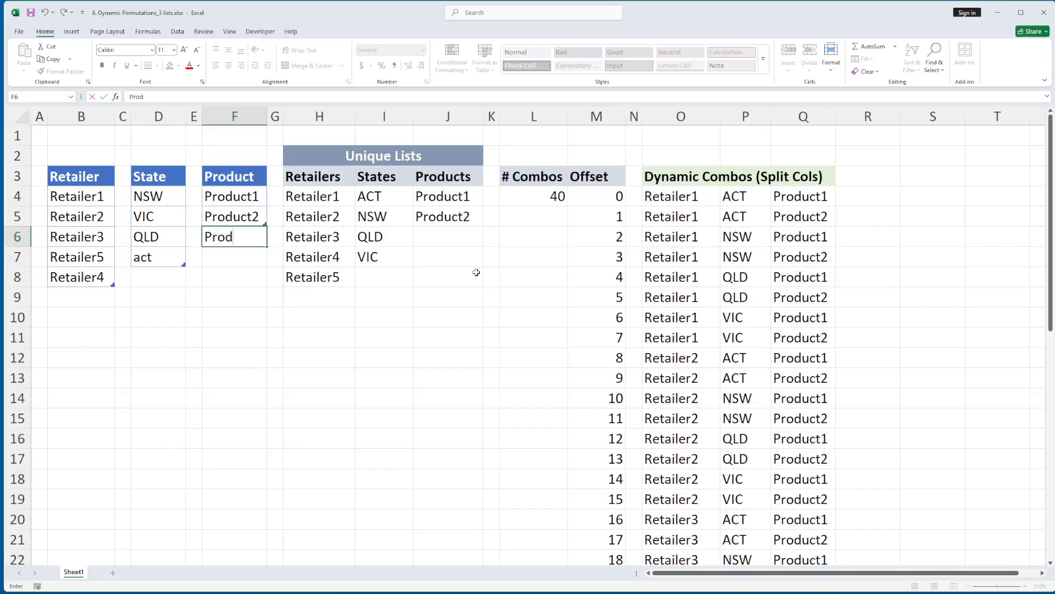
{"action": "type", "text": "uct3"}
{"action": "key", "text": "Return"}
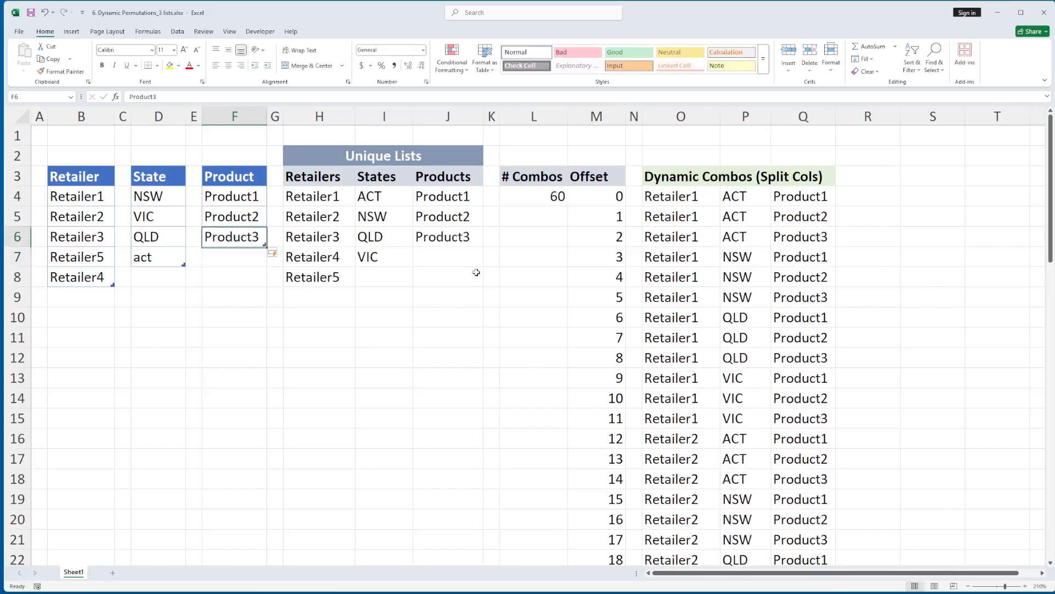
Examine the split combination columns down to the last row for Product3 with each retailer and state
{"action": "left_click", "coordinate": [694, 317]}
{"action": "scroll", "coordinate": [694, 318], "scroll_direction": "down", "scroll_amount": 4}
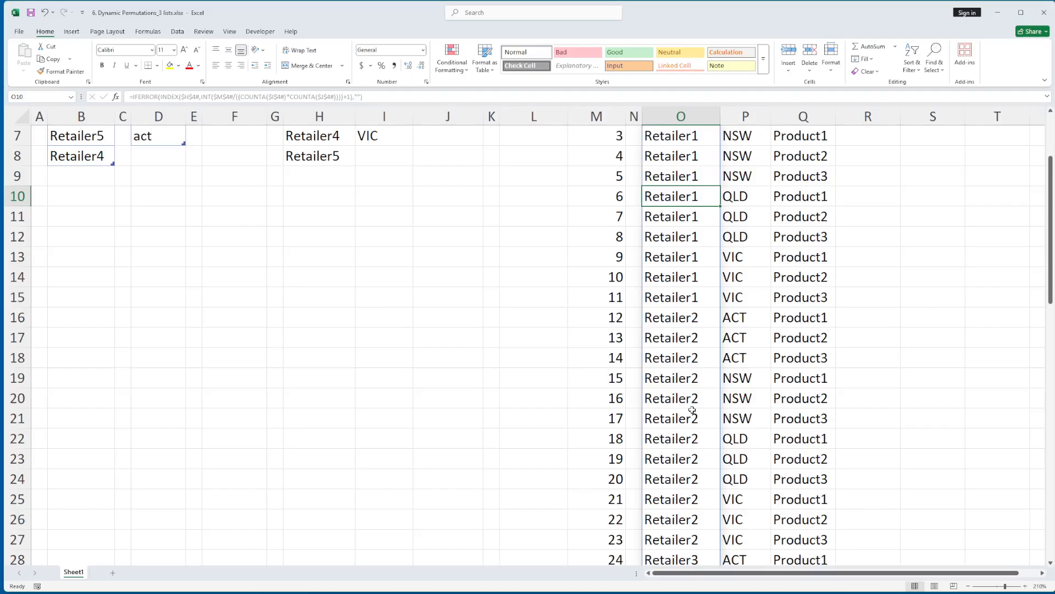
{"action": "scroll", "coordinate": [686, 353], "scroll_direction": "down", "scroll_amount": 3}
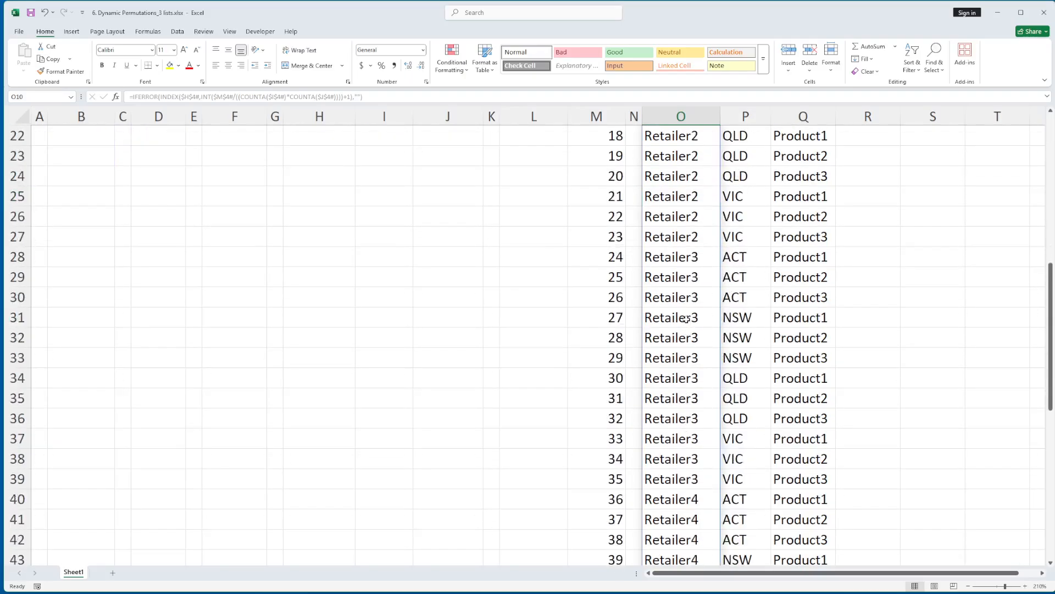
{"action": "scroll", "coordinate": [817, 261], "scroll_direction": "up", "scroll_amount": 7}
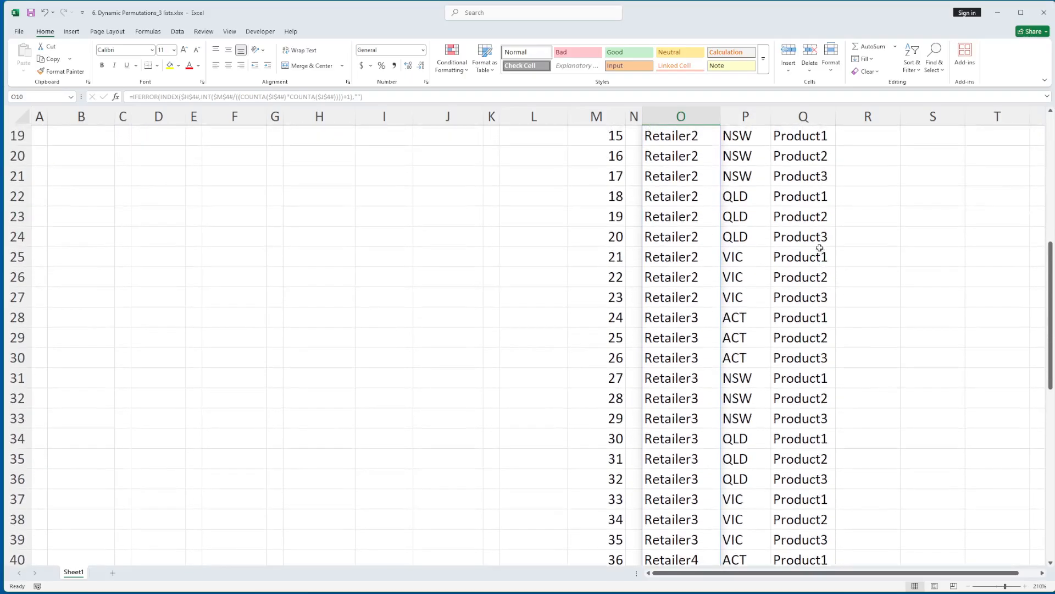
{"action": "left_click_drag", "start_coordinate": [797, 235], "coordinate": [692, 239]}
{"action": "left_click_drag", "start_coordinate": [807, 291], "coordinate": [687, 296]}
{"action": "scroll", "coordinate": [813, 412], "scroll_direction": "down", "scroll_amount": 3}
{"action": "scroll", "coordinate": [821, 420], "scroll_direction": "down", "scroll_amount": 12}
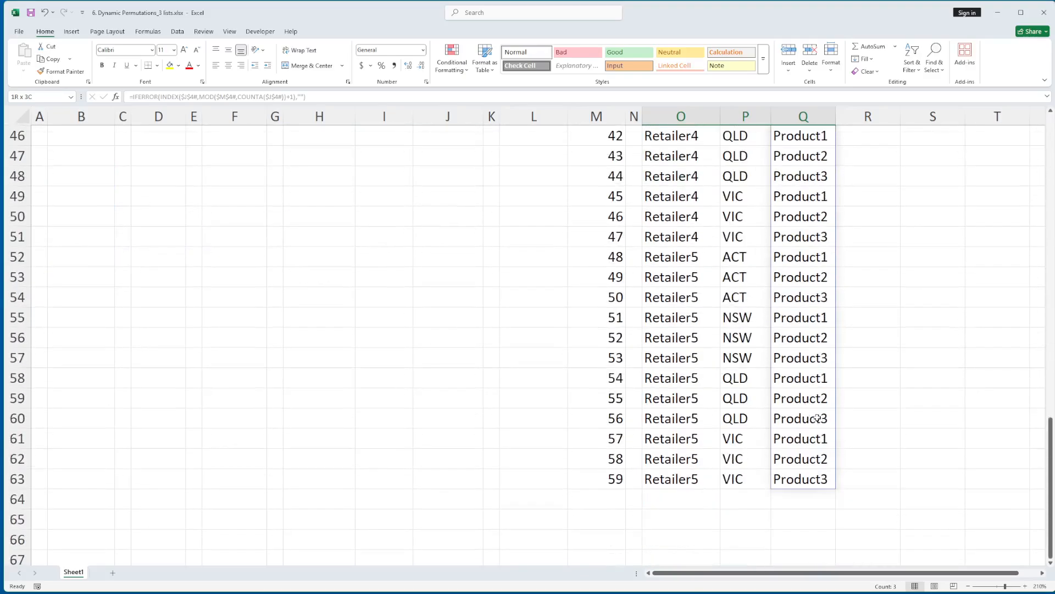
{"action": "key", "text": "ctrl+Home"}
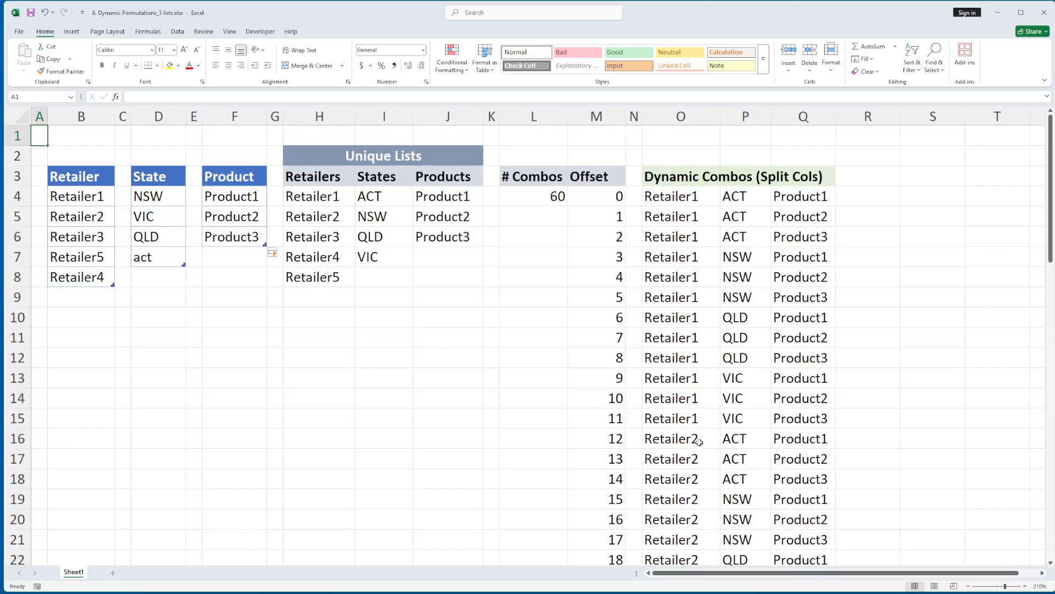
{"action": "left_click", "coordinate": [219, 322]}
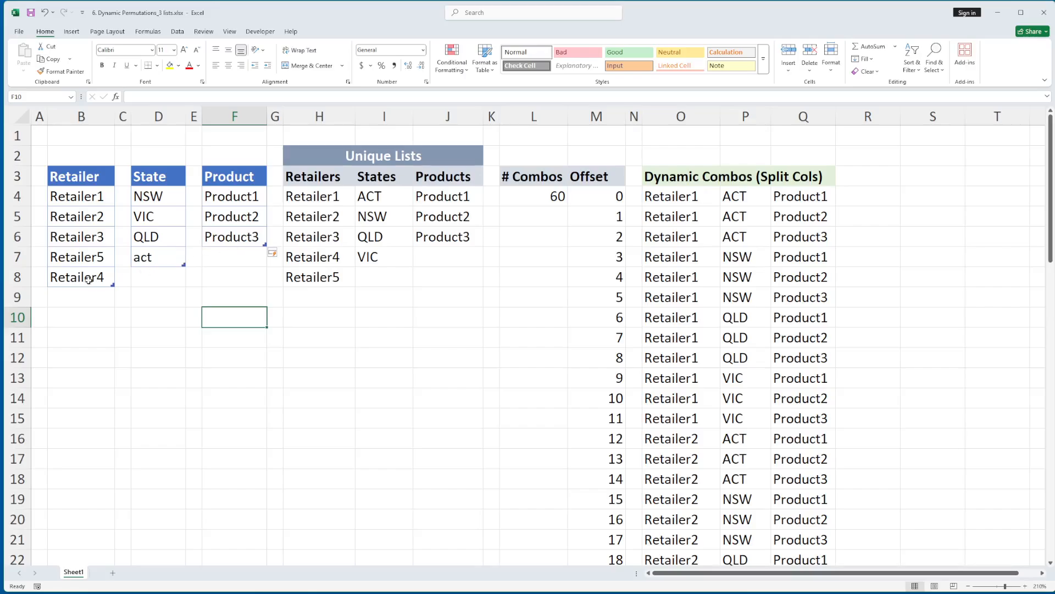
Add a duplicate NSW row to the State table in D8 and check the combination count in L4 against the table
{"action": "left_click", "coordinate": [149, 277]}
{"action": "type", "text": "NSW"}
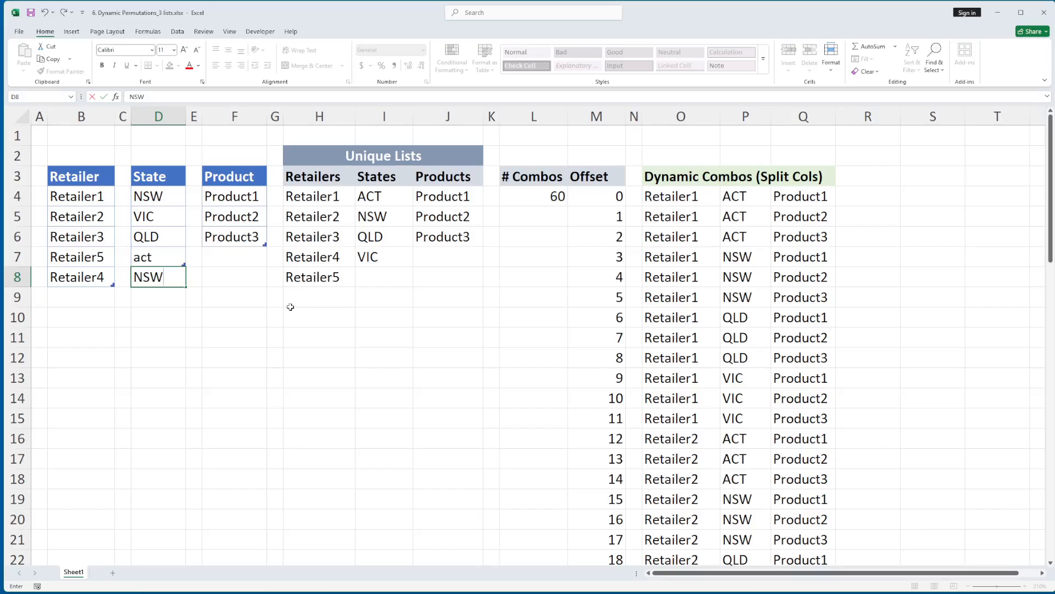
{"action": "key", "text": "Return"}
{"action": "left_click", "coordinate": [548, 205]}
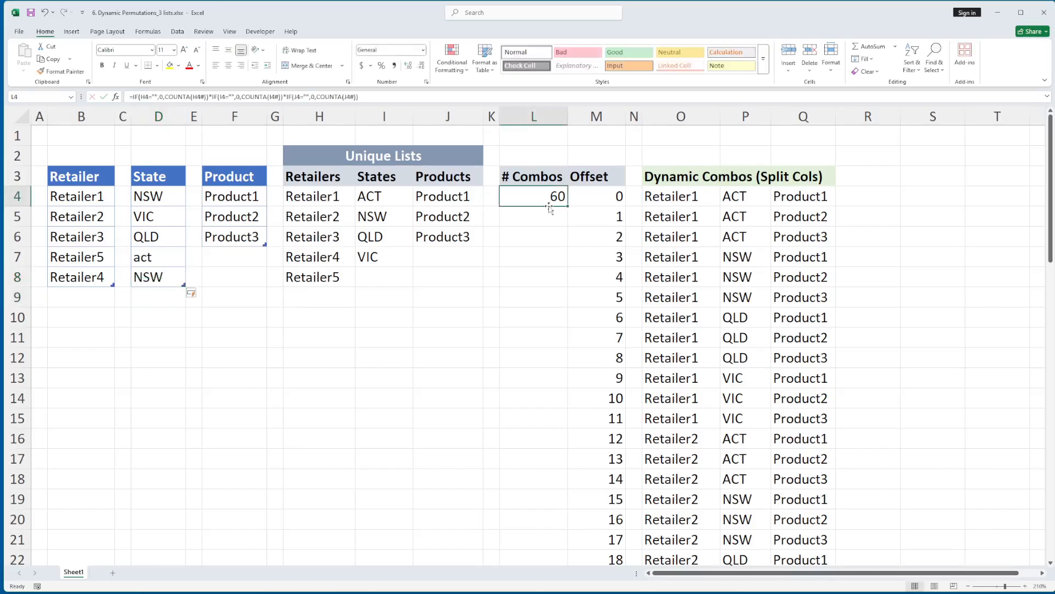
{"action": "left_click", "coordinate": [156, 281]}
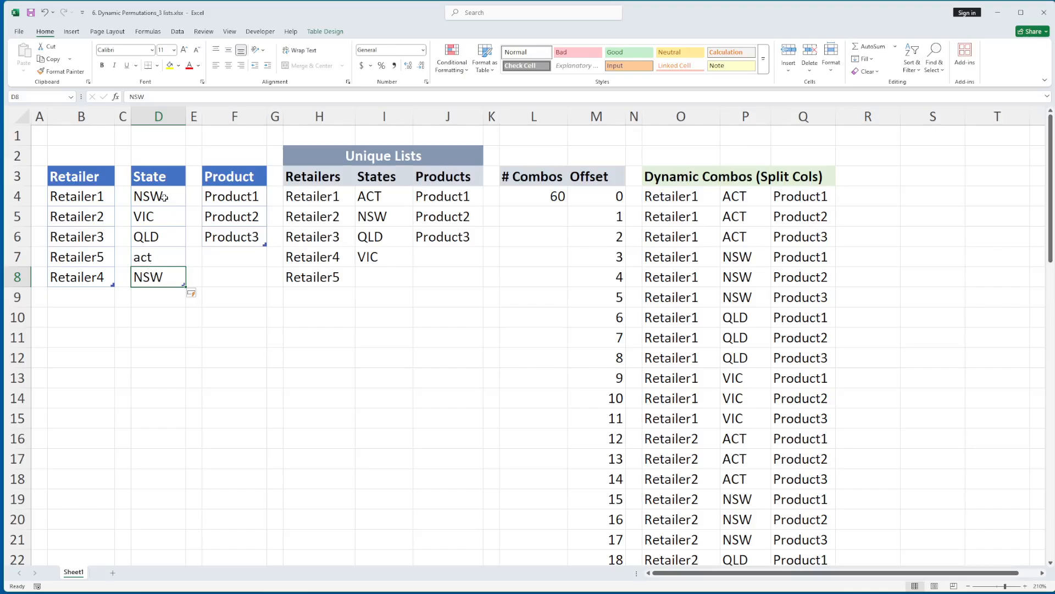
{"action": "left_click_drag", "start_coordinate": [164, 198], "coordinate": [163, 272]}
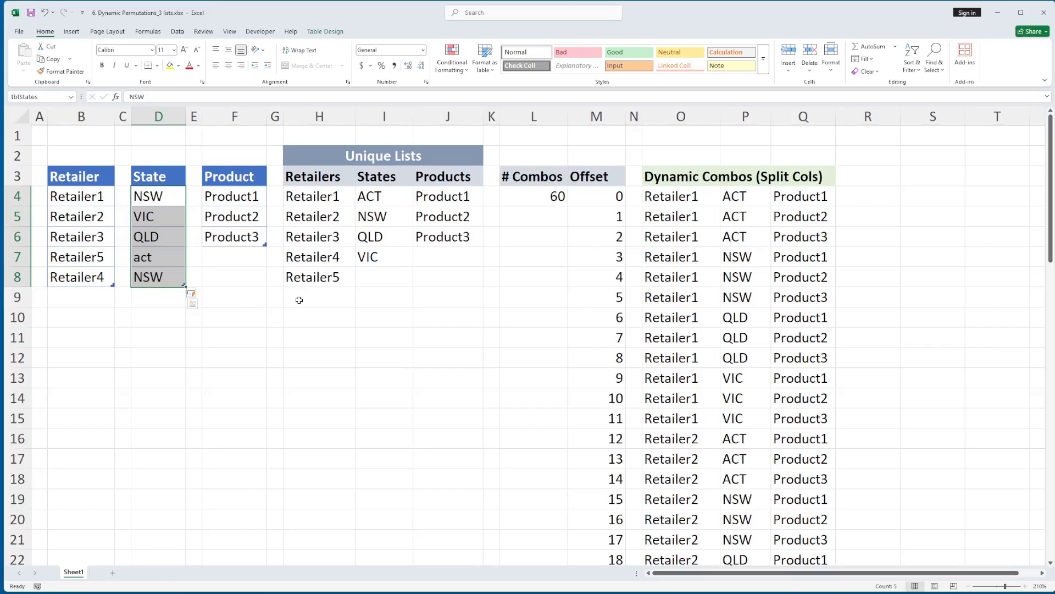
Change the duplicate State entry in D8 to NSW2
{"action": "key", "text": "Down"}
{"action": "key", "text": "Down"}
{"action": "key", "text": "Down"}
{"action": "key", "text": "Down"}
{"action": "key", "text": "F2"}
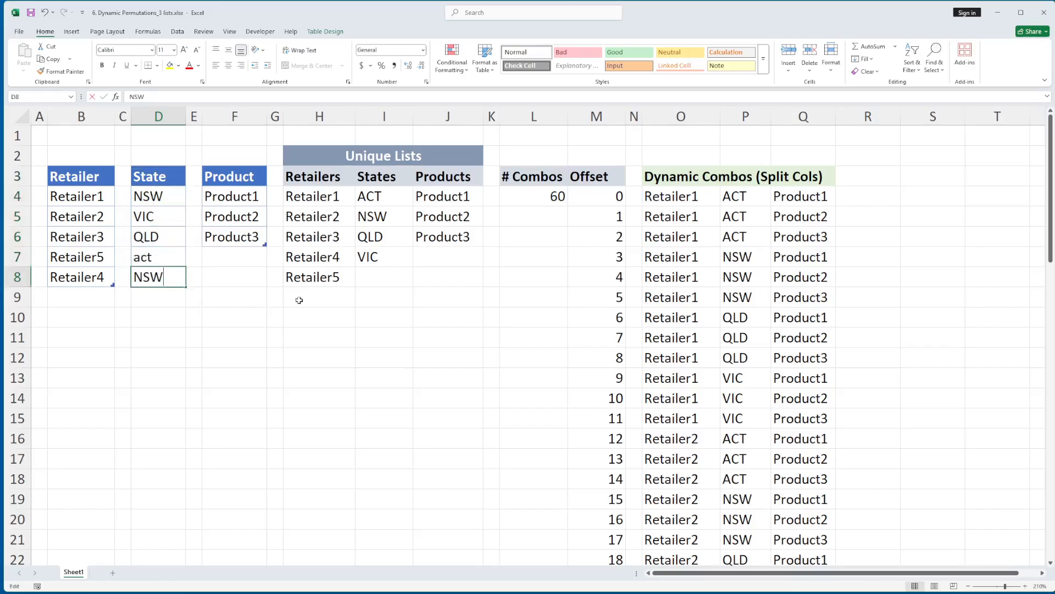
{"action": "type", "text": "2"}
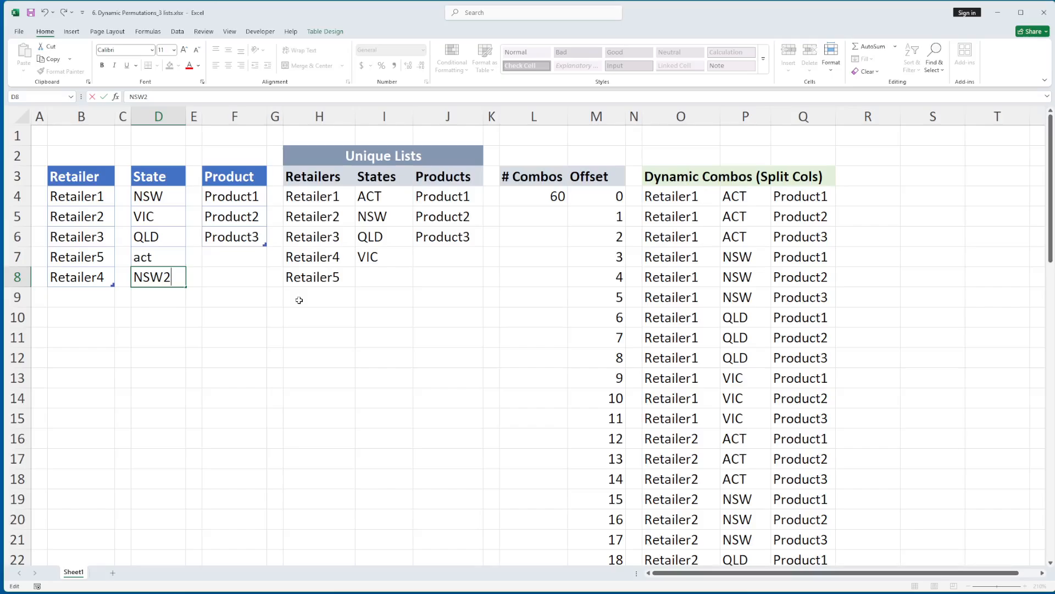
{"action": "key", "text": "Return"}
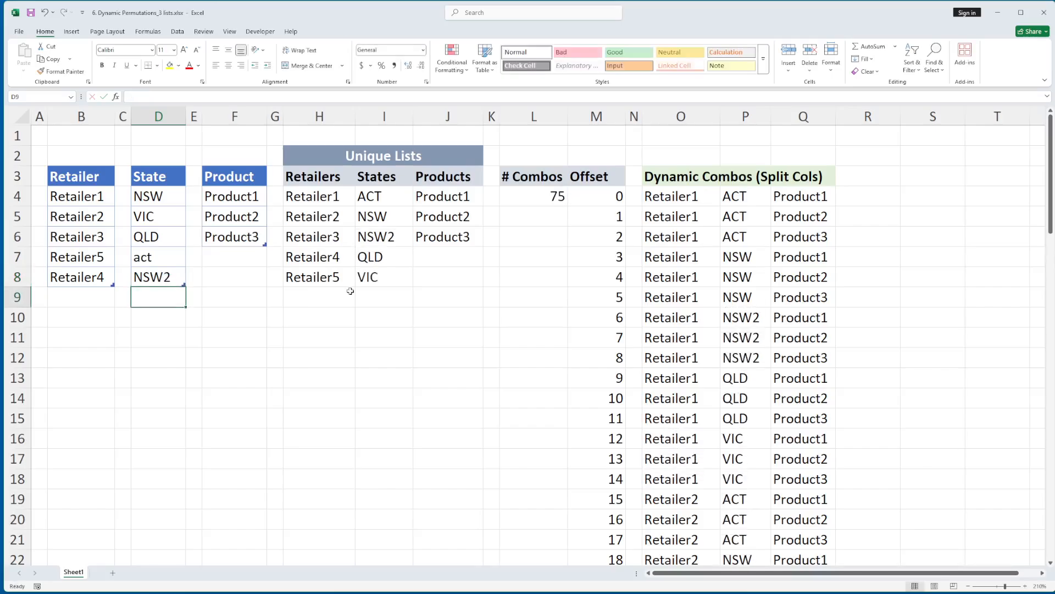
Check the NSW2 rows in P10:P12 of the combinations, and undo the edit of D8
{"action": "left_click_drag", "start_coordinate": [740, 317], "coordinate": [741, 358]}
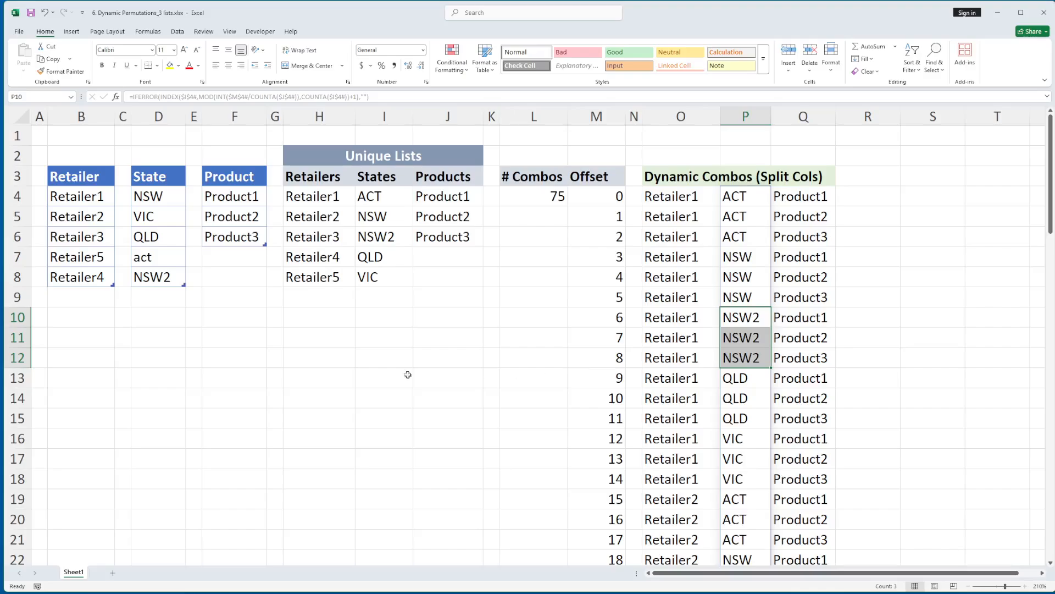
{"action": "left_click", "coordinate": [210, 313]}
{"action": "key", "text": "ctrl+z"}
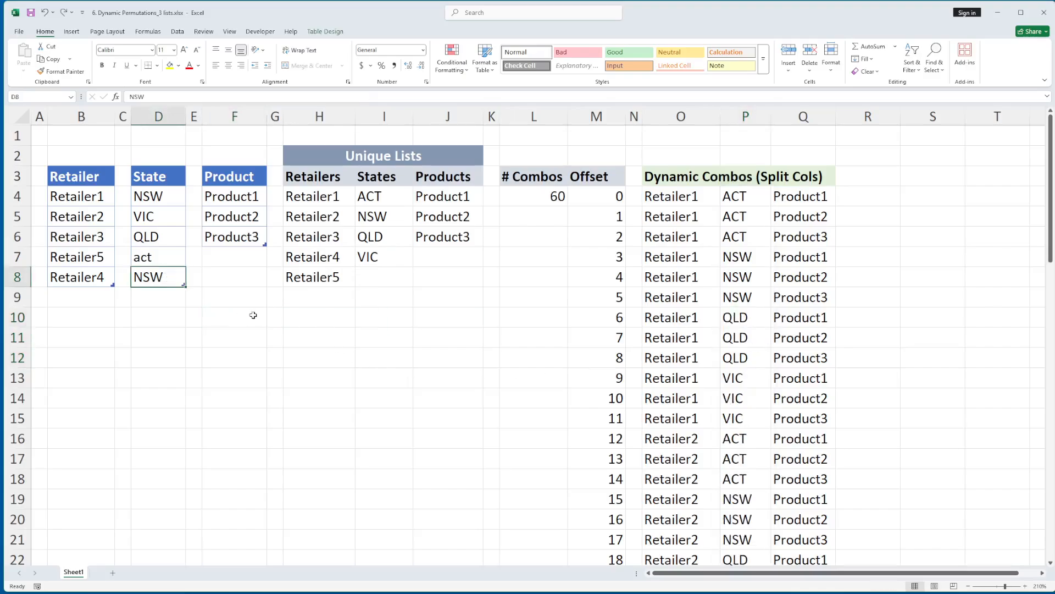